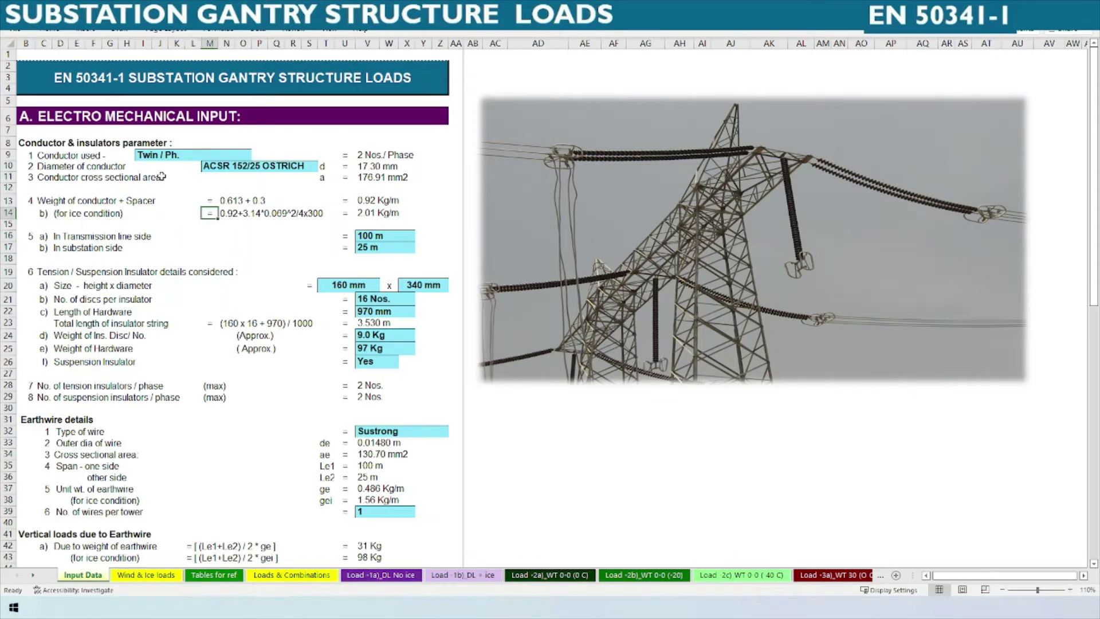
# - Inspect the conductor-per-phase choices and the number of conductors per phase without changing them
pyautogui.click(247, 158)
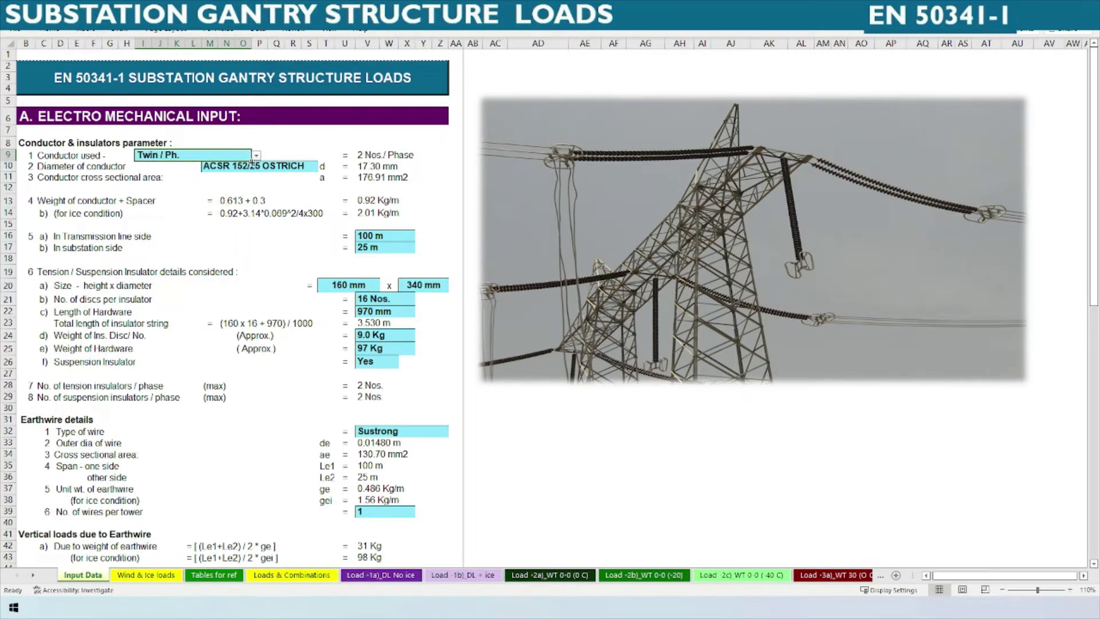
pyautogui.click(256, 156)
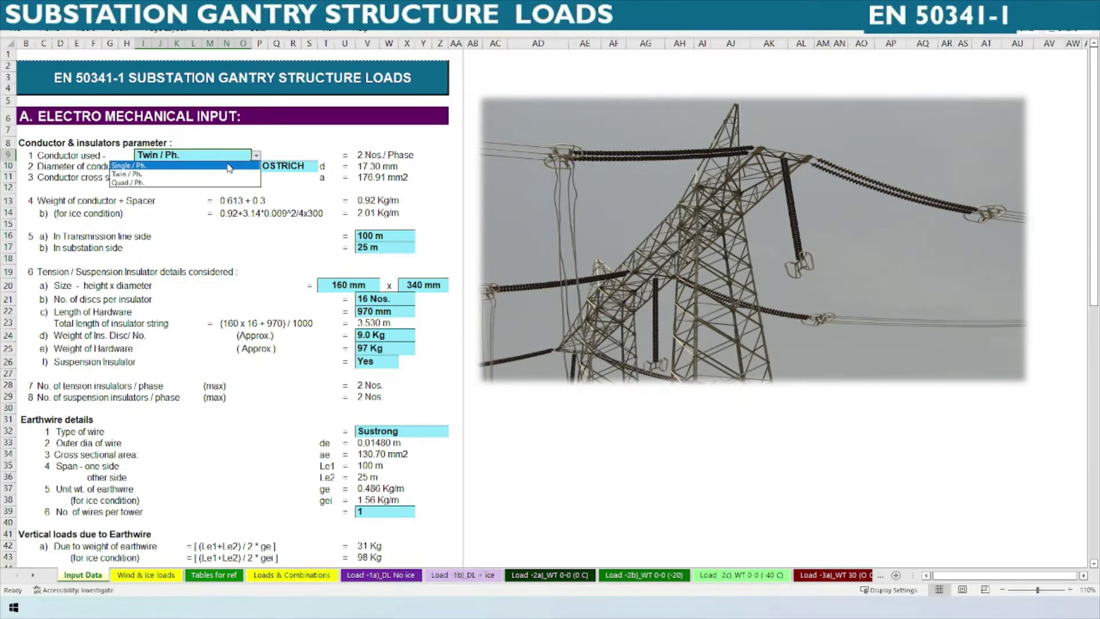
pyautogui.press('Escape')
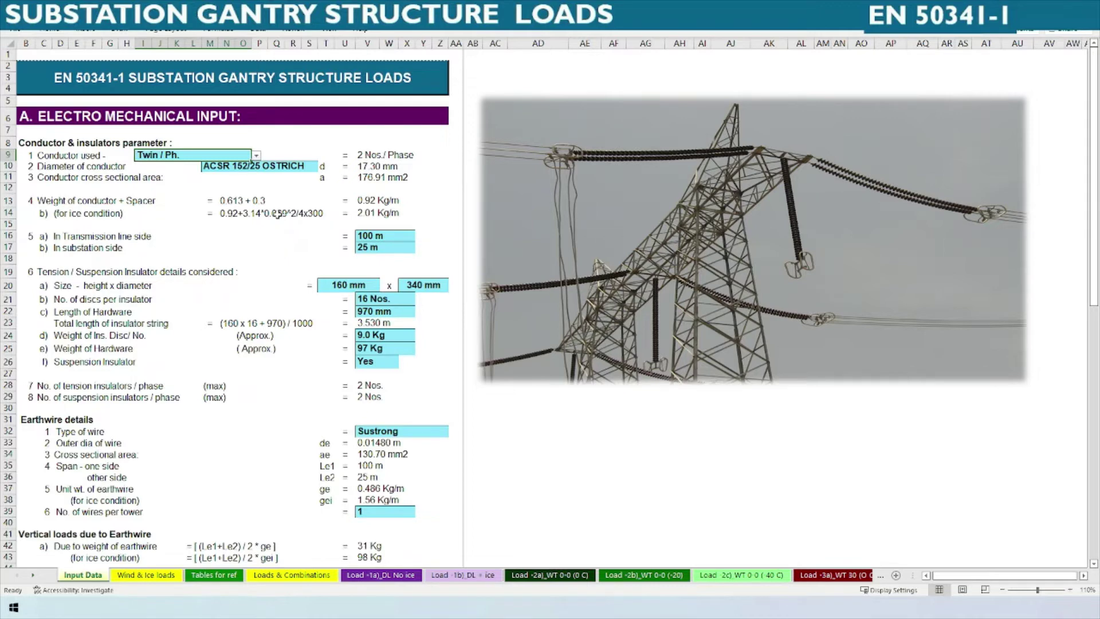
pyautogui.click(290, 201)
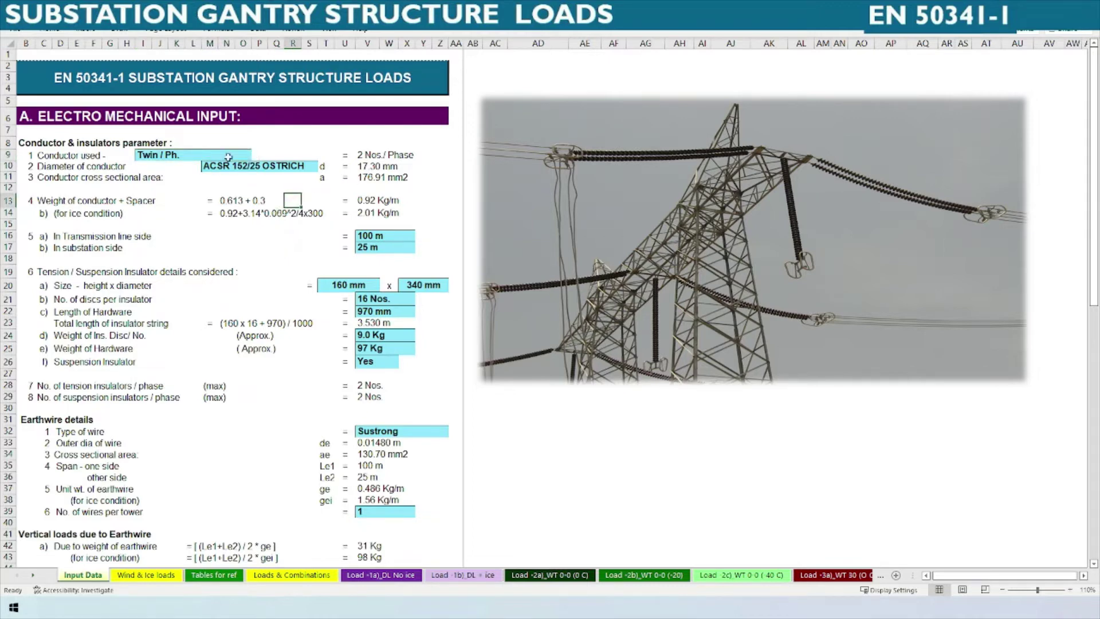
pyautogui.click(391, 158)
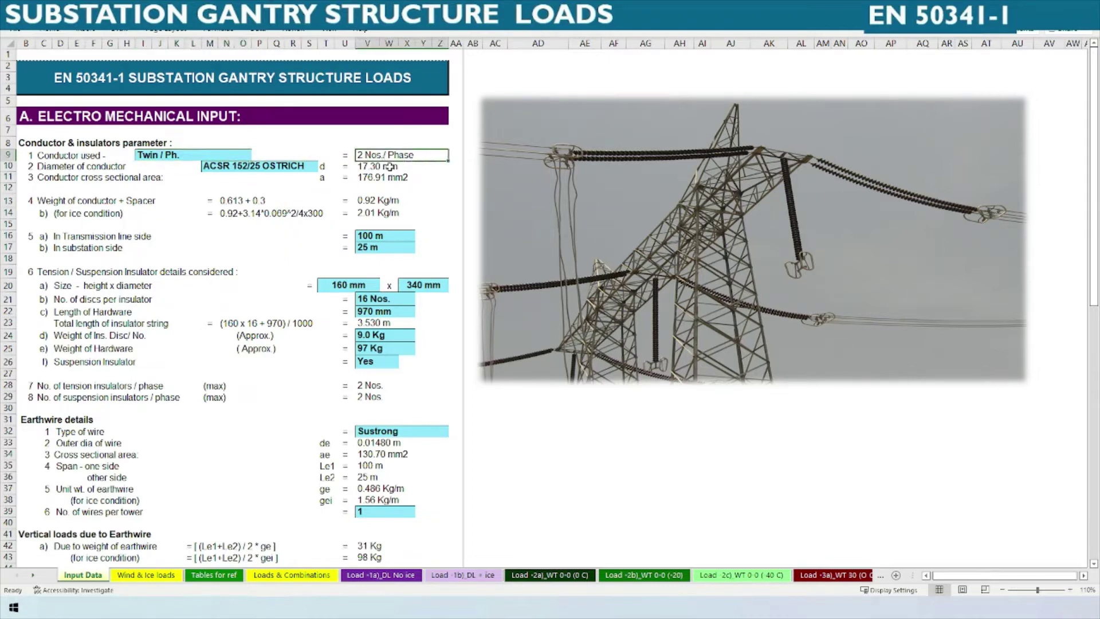
pyautogui.click(240, 154)
pyautogui.click(256, 156)
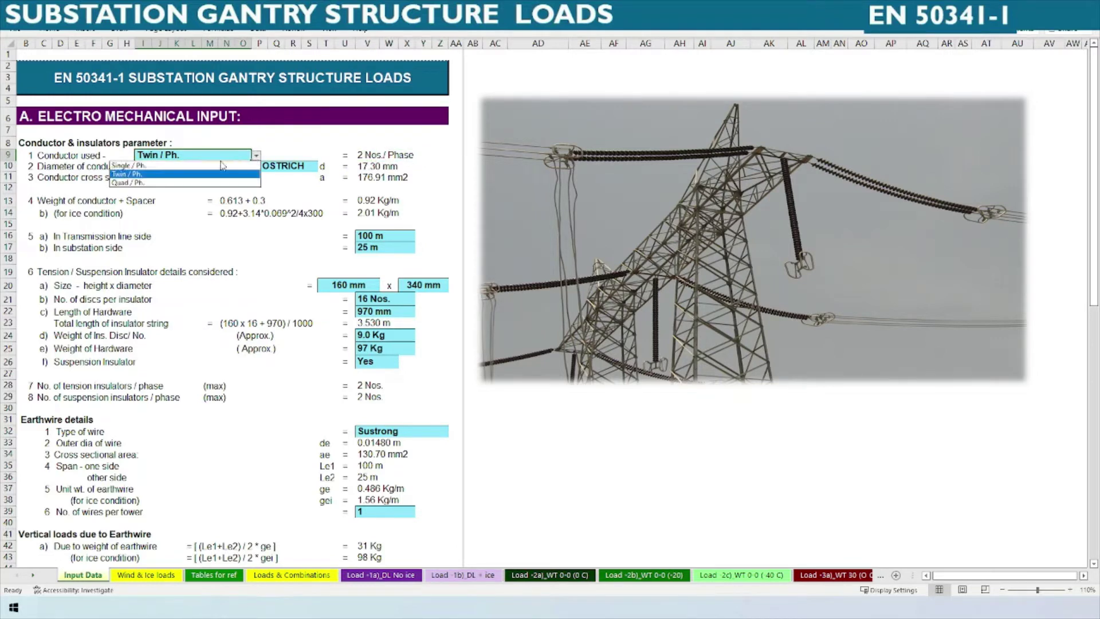
pyautogui.click(191, 174)
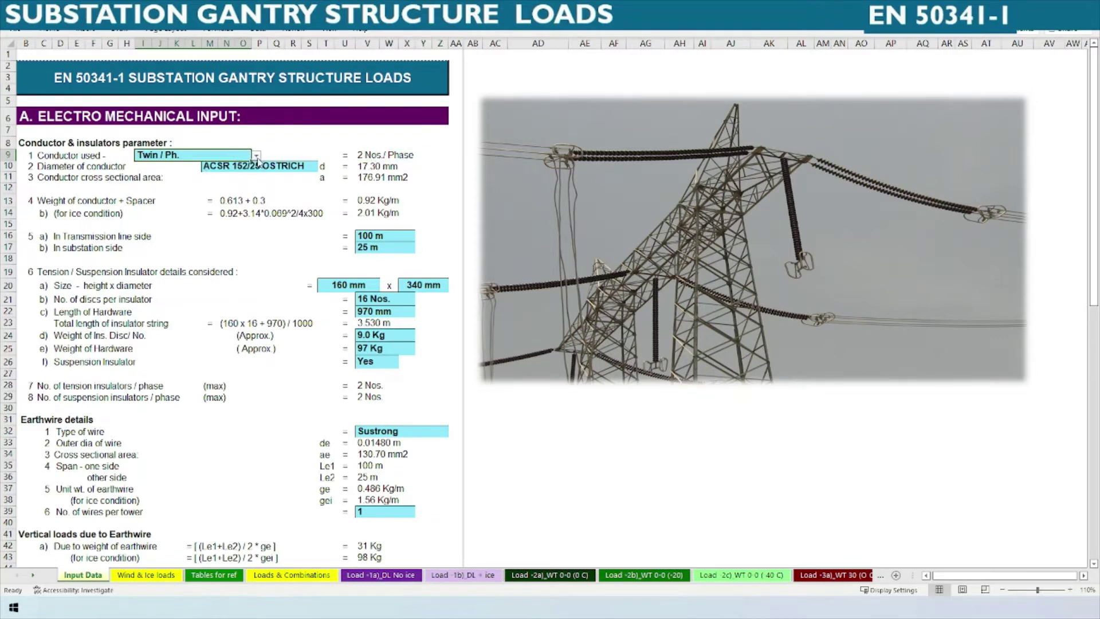
# - Try Single / Ph. and Quad / Ph. arrangements, then return the conductor arrangement to Twin / Ph
pyautogui.click(256, 155)
pyautogui.click(255, 166)
pyautogui.click(256, 155)
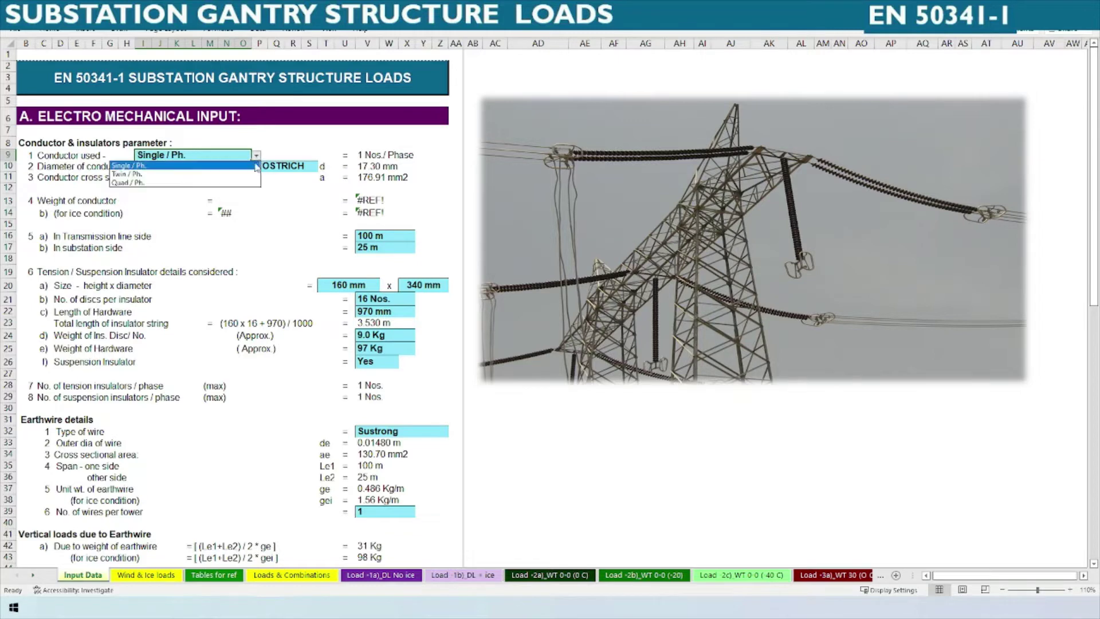
pyautogui.click(205, 183)
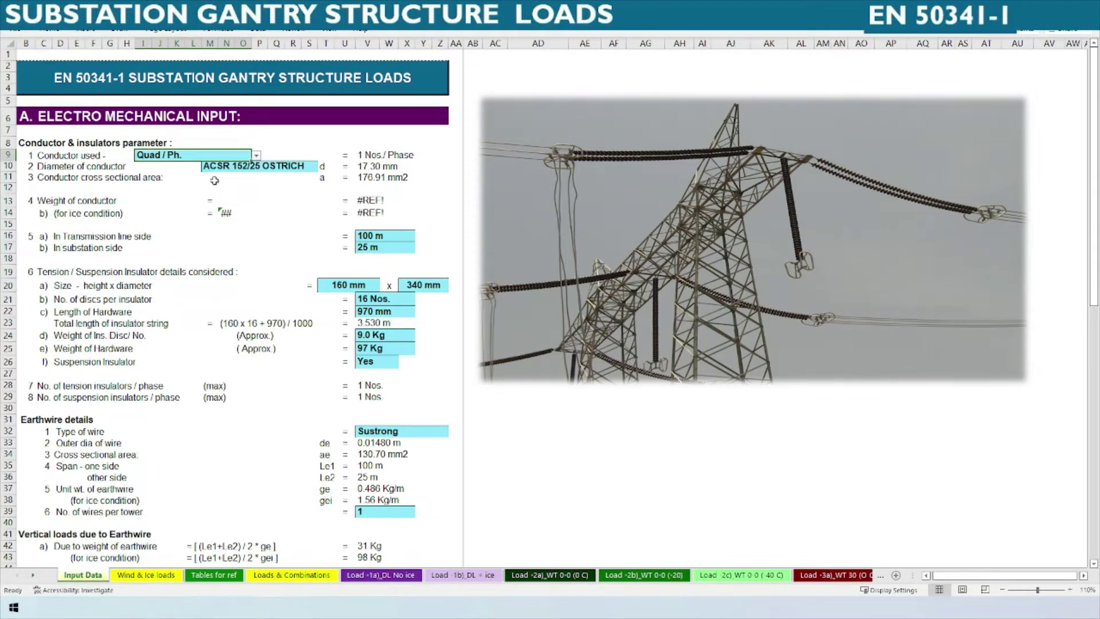
pyautogui.click(256, 155)
pyautogui.click(239, 177)
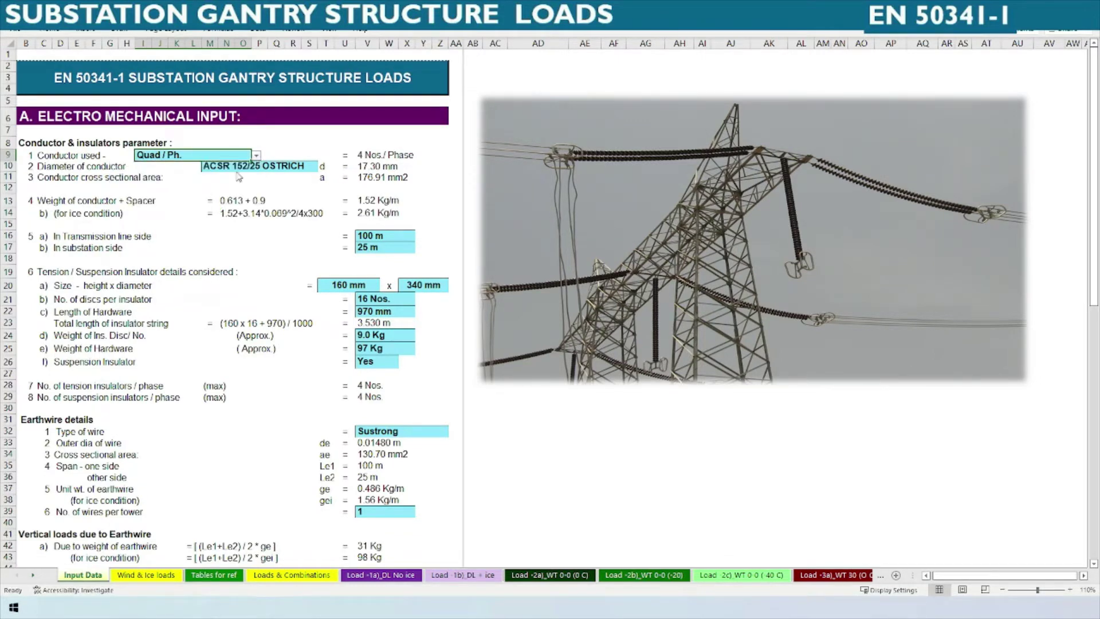
# - Select ACSR 242/39 HAWK and verify 21.80 mm diameter, 280.79 mm2 area and 1.28 Kg/m weight formula
pyautogui.click(304, 165)
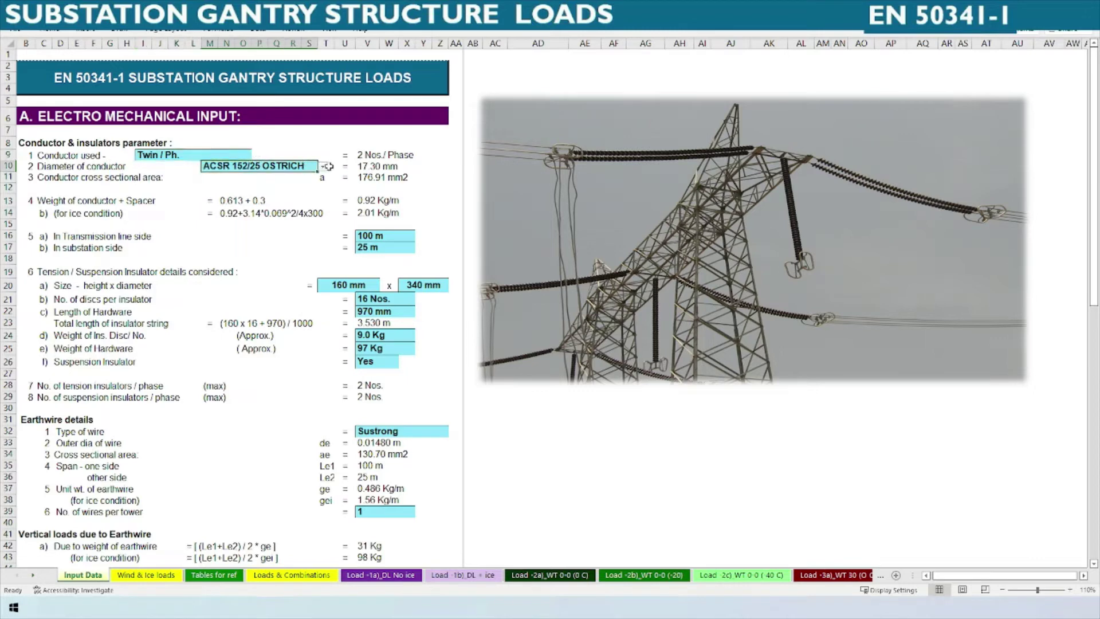
pyautogui.click(324, 167)
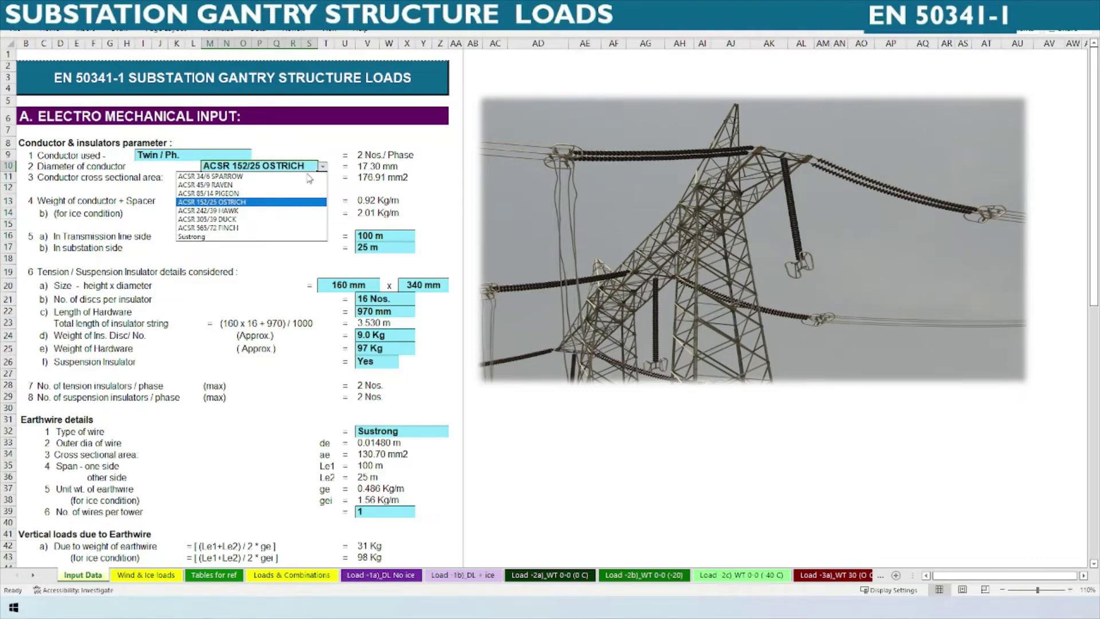
pyautogui.click(251, 210)
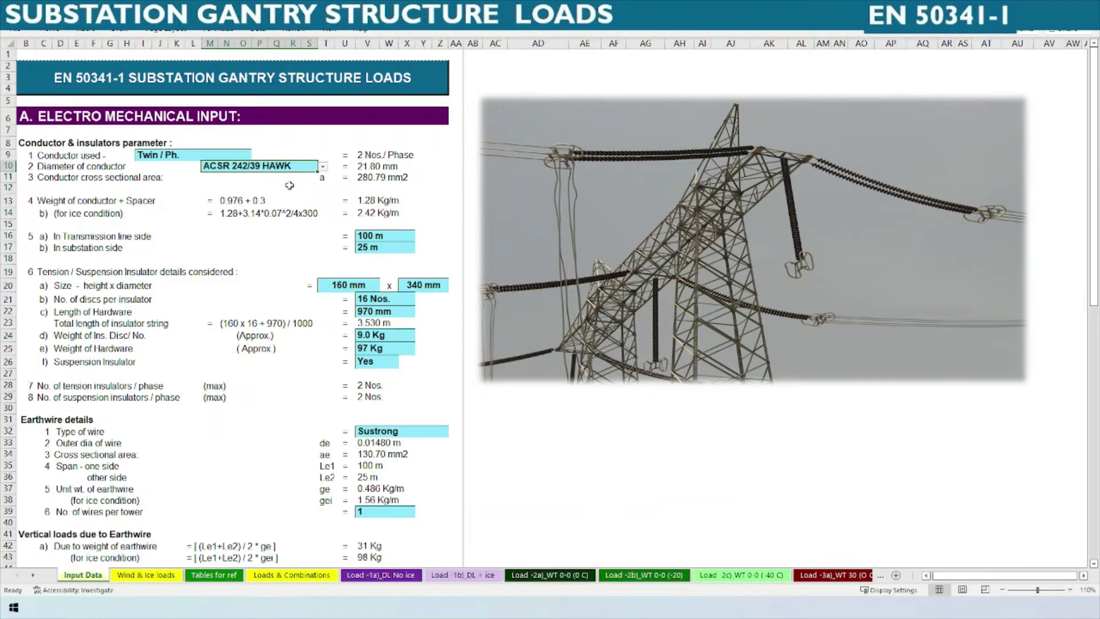
pyautogui.click(393, 167)
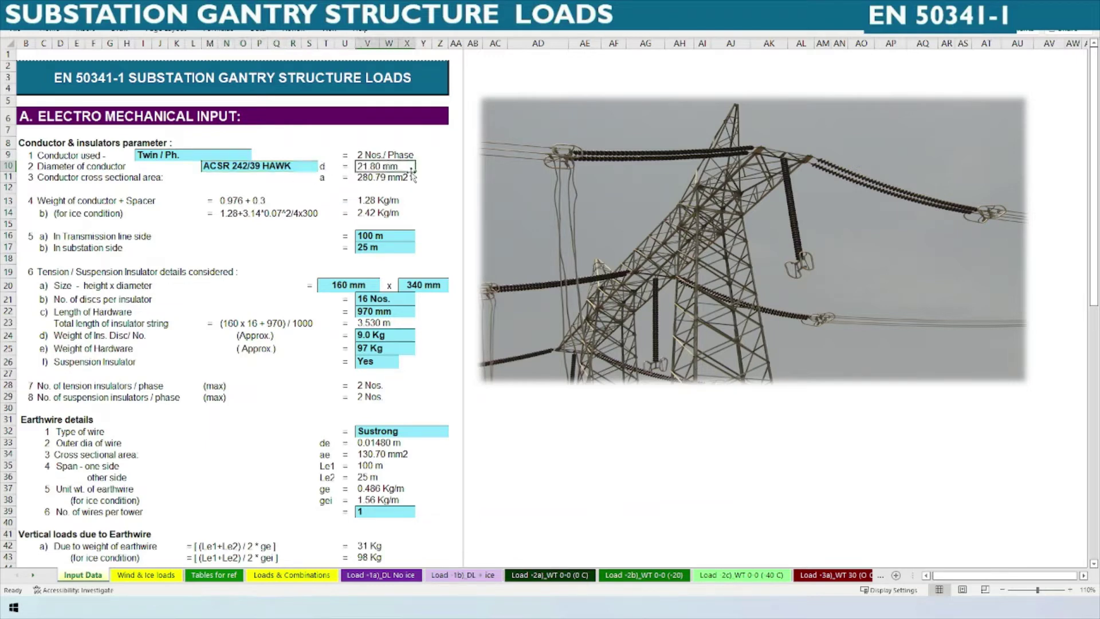
pyautogui.click(381, 178)
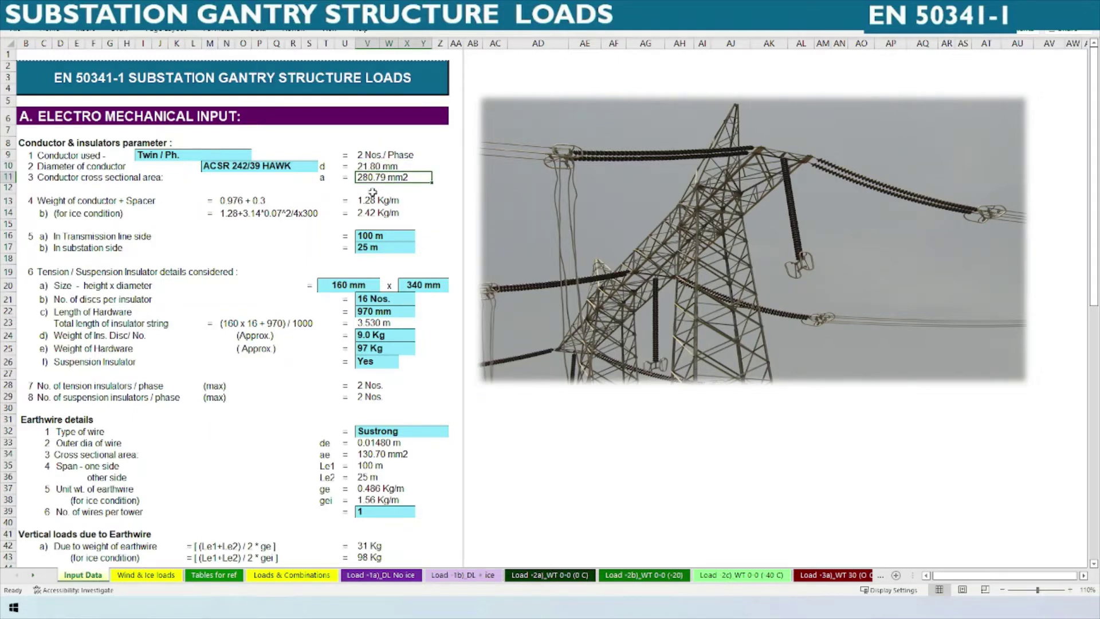
pyautogui.click(373, 201)
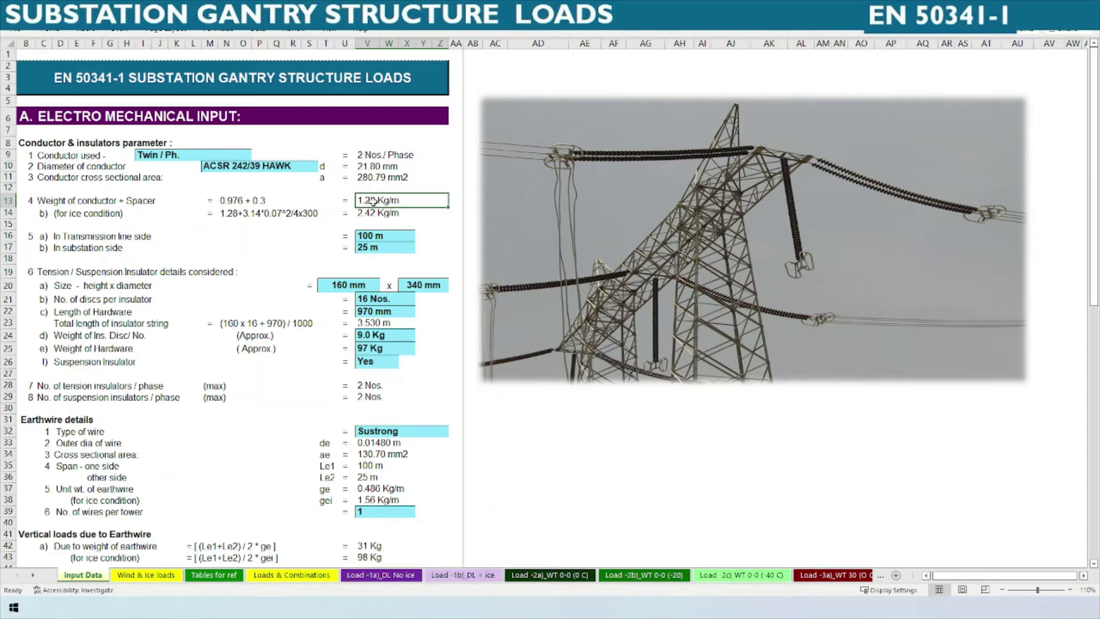
pyautogui.doubleClick(373, 200)
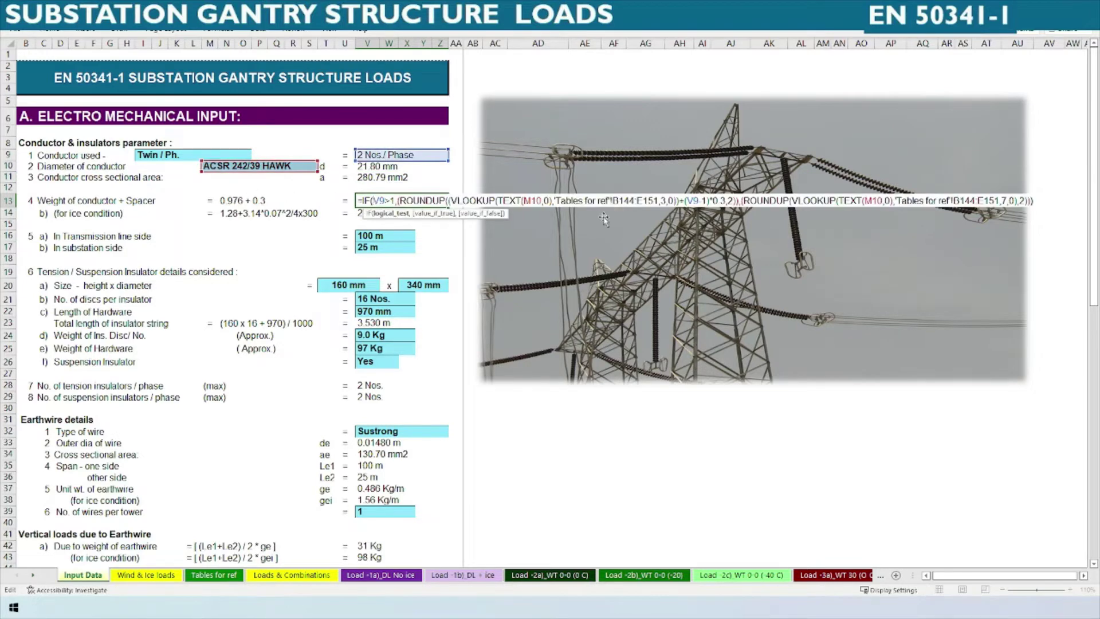
pyautogui.press('Escape')
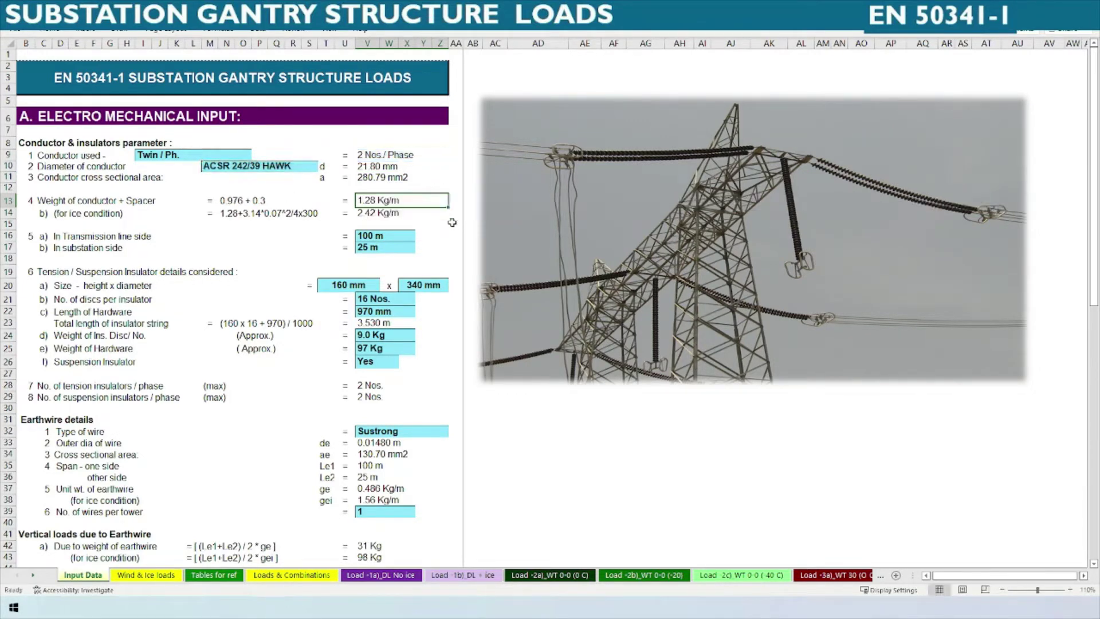
pyautogui.click(213, 574)
pyautogui.scroll(-4, 212, 381)
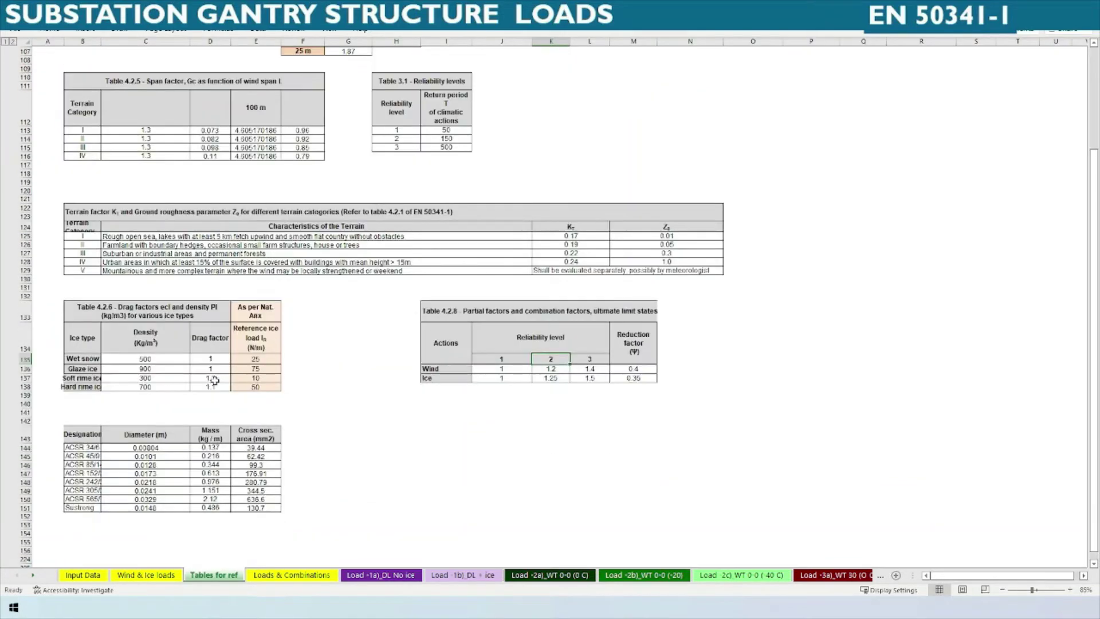
pyautogui.scroll(5, 131, 274)
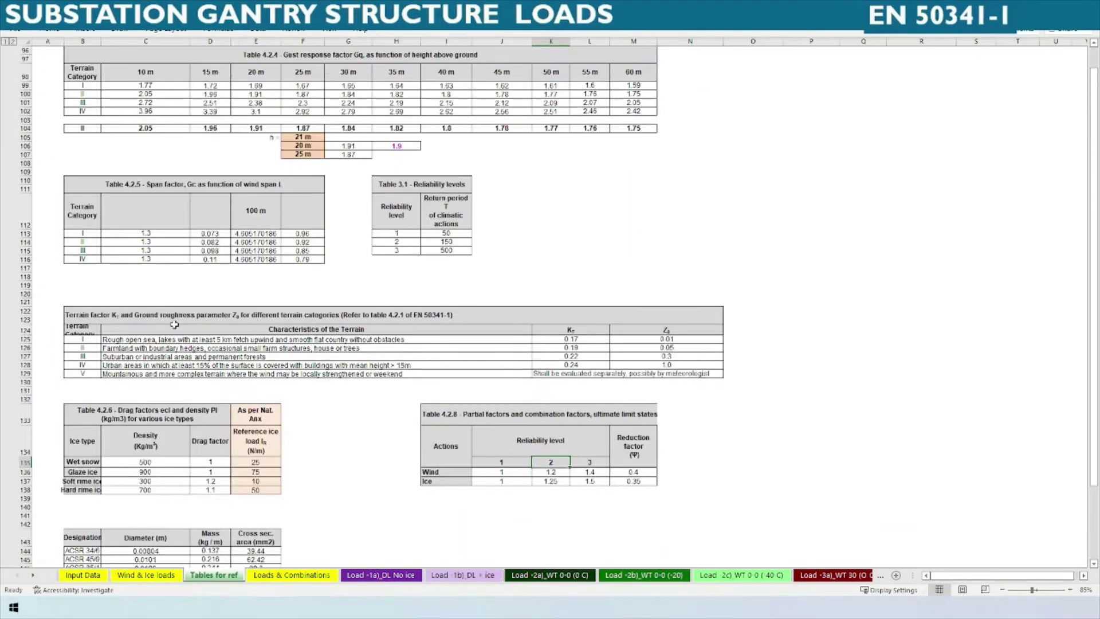
pyautogui.scroll(-5, 155, 266)
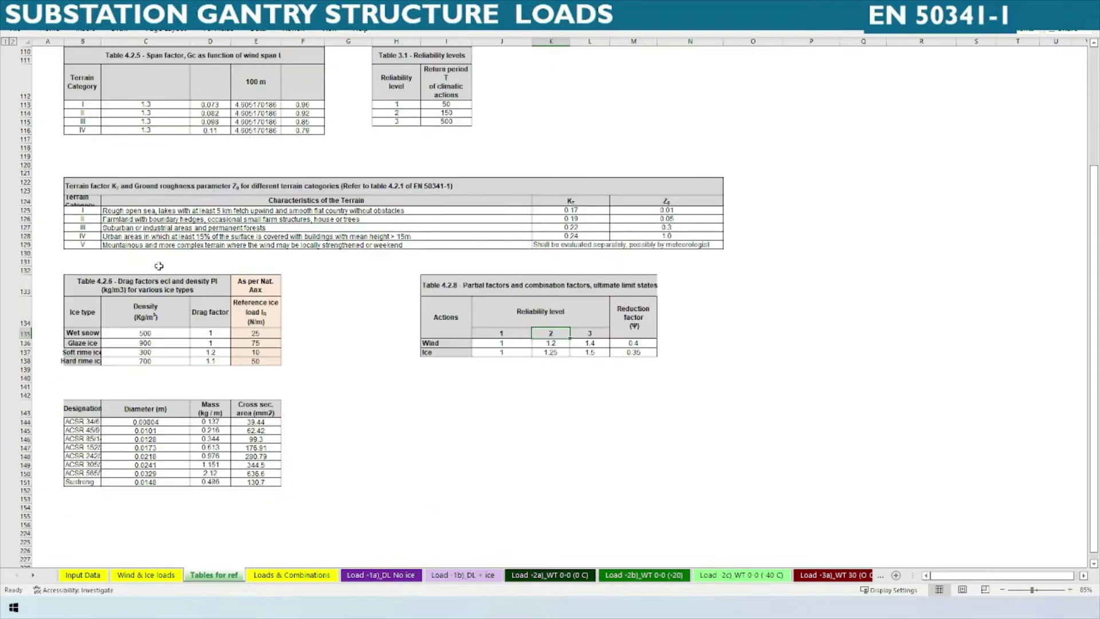
pyautogui.scroll(-1, 159, 267)
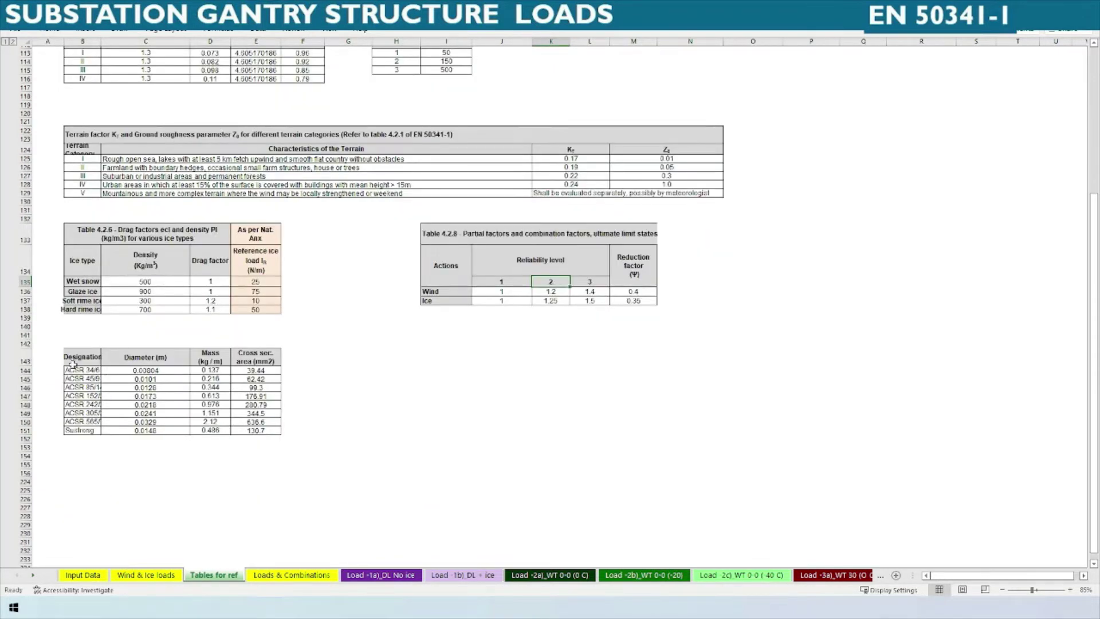
pyautogui.moveTo(73, 361); pyautogui.dragTo(274, 431)
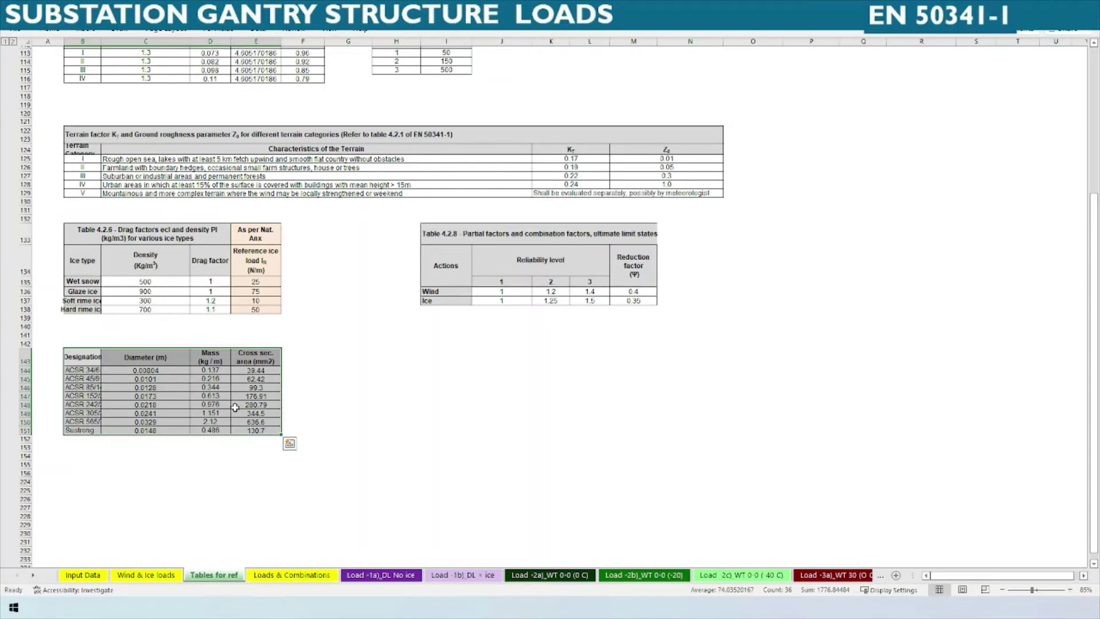
pyautogui.click(182, 396)
pyautogui.moveTo(133, 361); pyautogui.dragTo(257, 424)
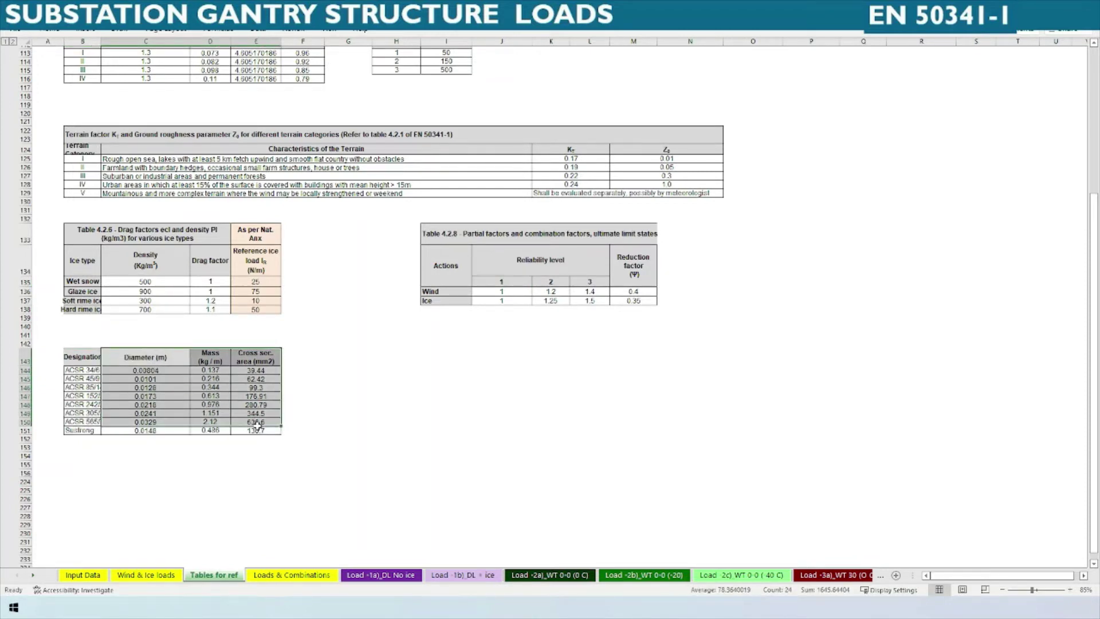
pyautogui.click(254, 357)
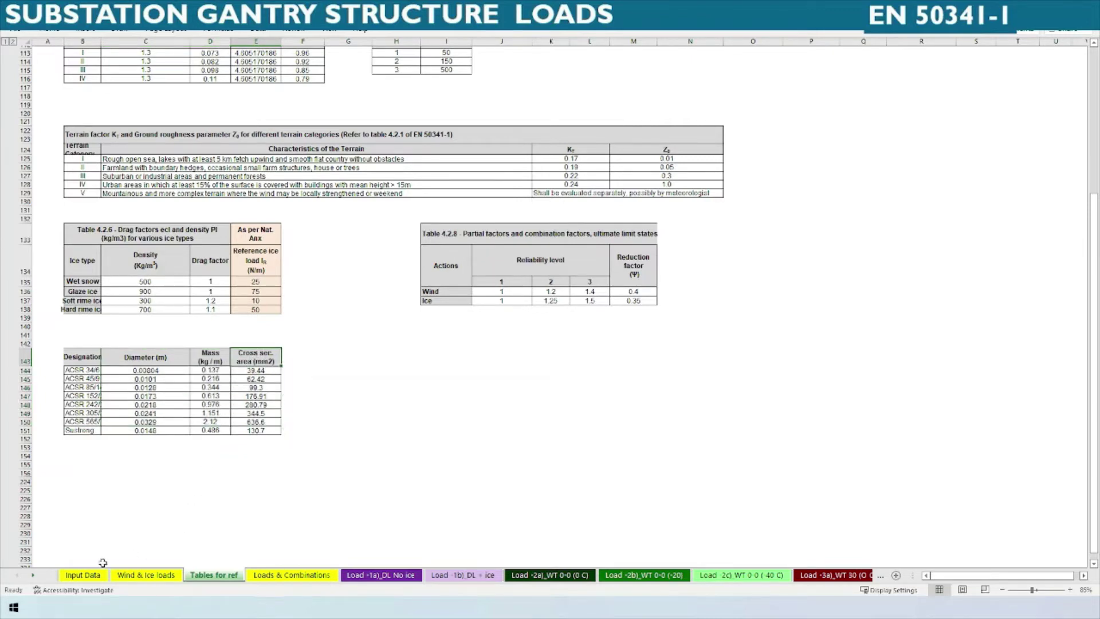
pyautogui.click(82, 575)
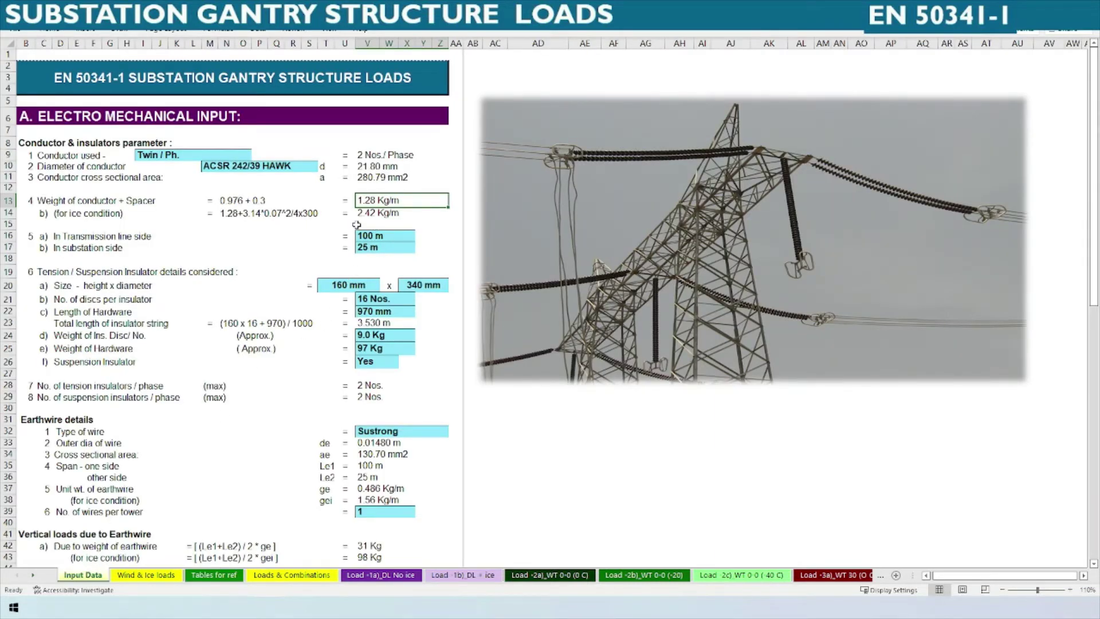
pyautogui.moveTo(51, 156); pyautogui.dragTo(407, 213)
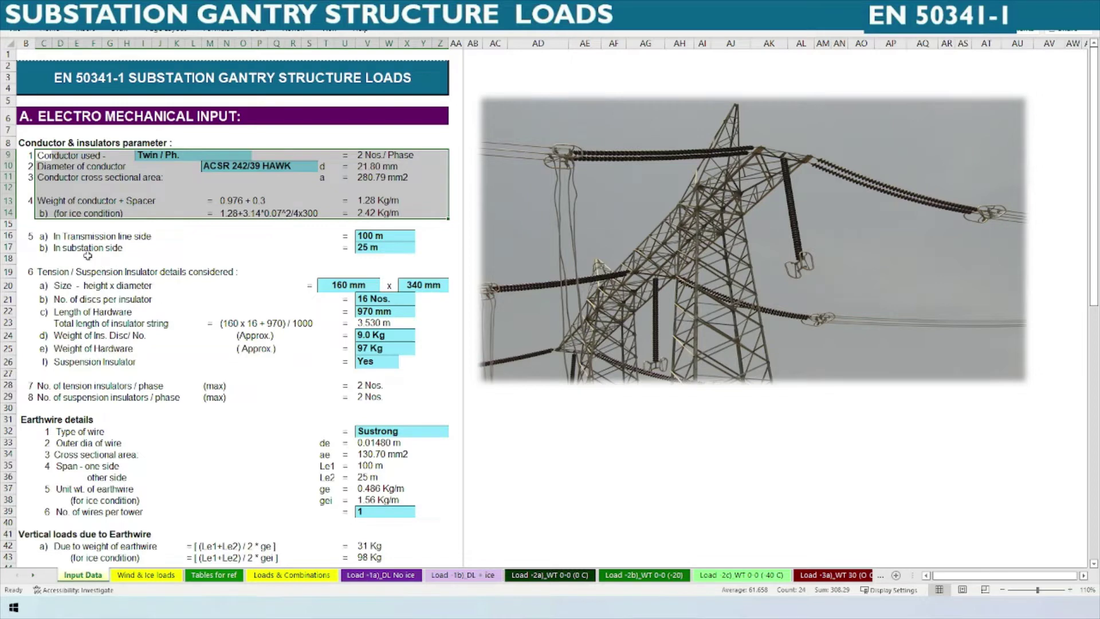
pyautogui.moveTo(55, 237); pyautogui.dragTo(415, 245)
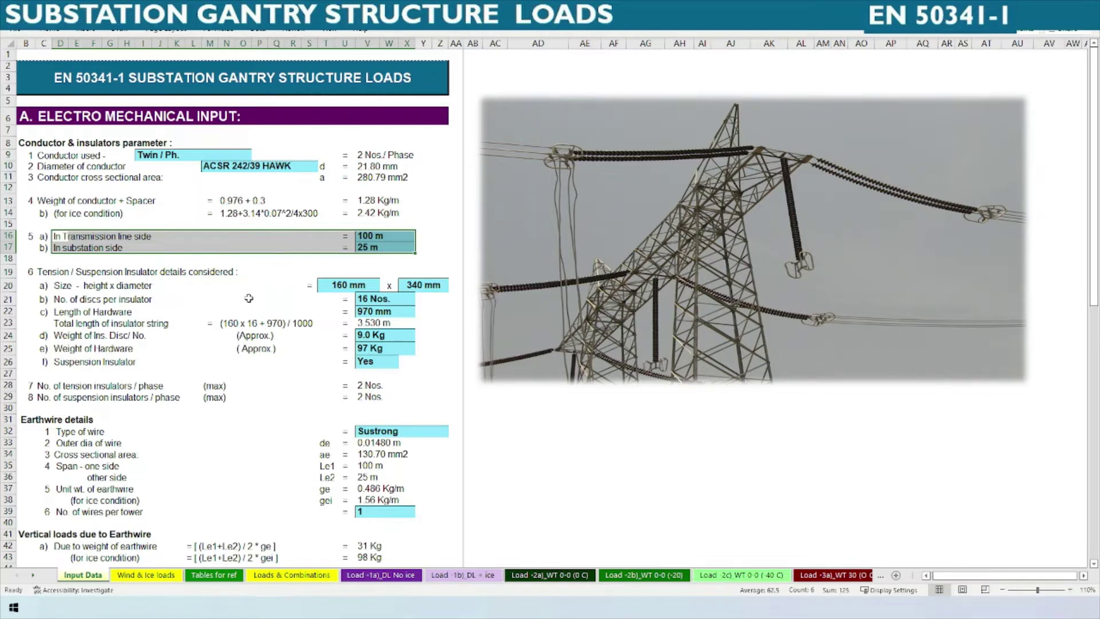
pyautogui.click(220, 328)
pyautogui.click(355, 246)
pyautogui.click(374, 234)
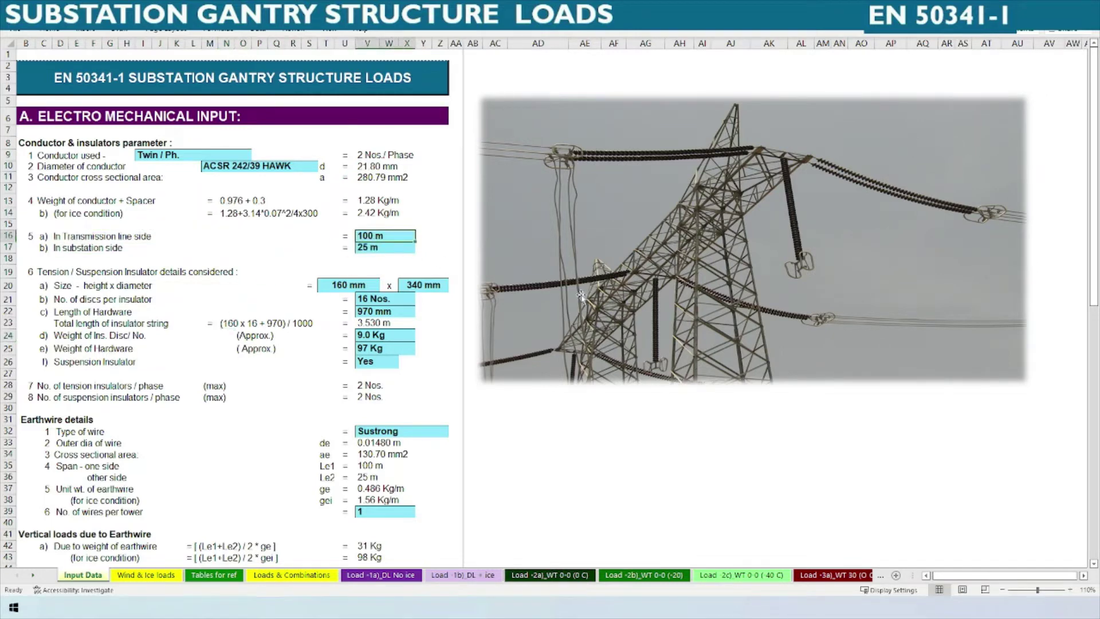
pyautogui.click(526, 306)
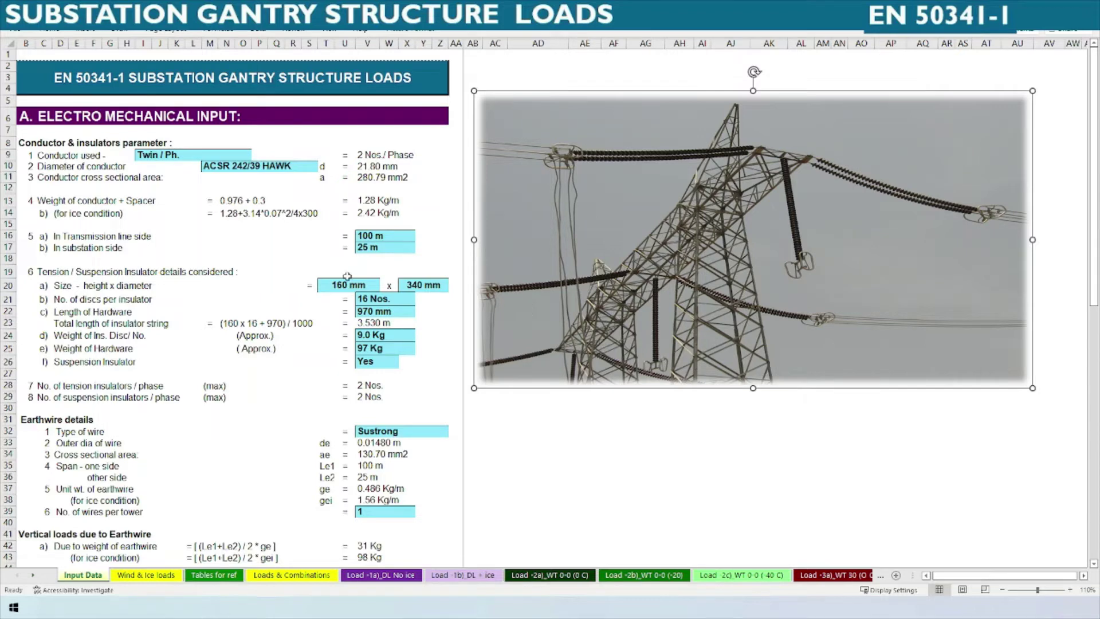
pyautogui.click(368, 239)
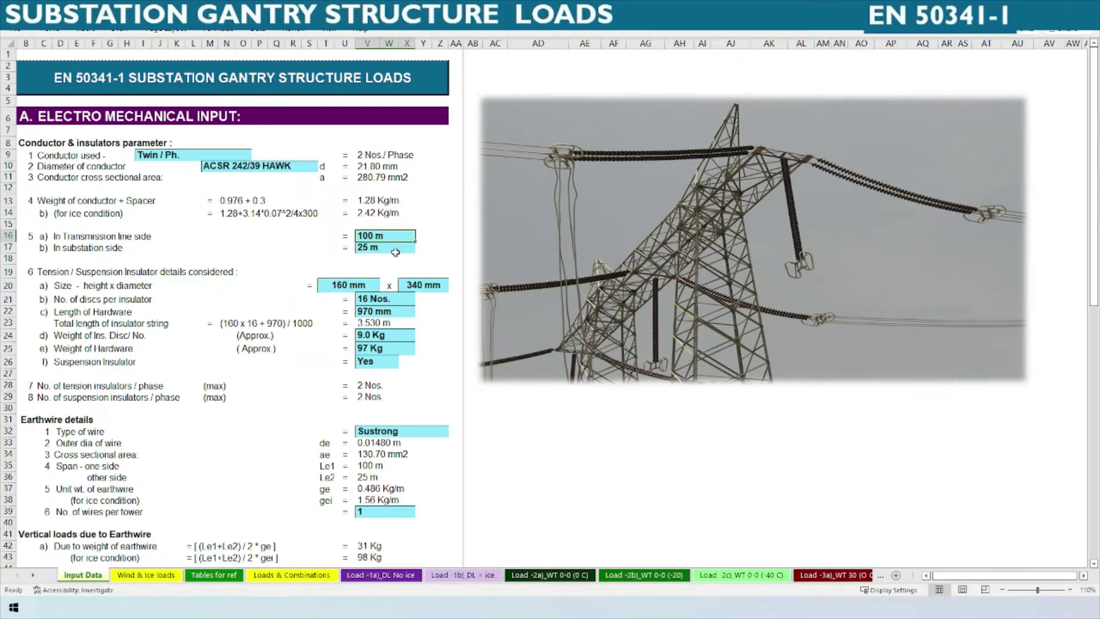
pyautogui.click(388, 249)
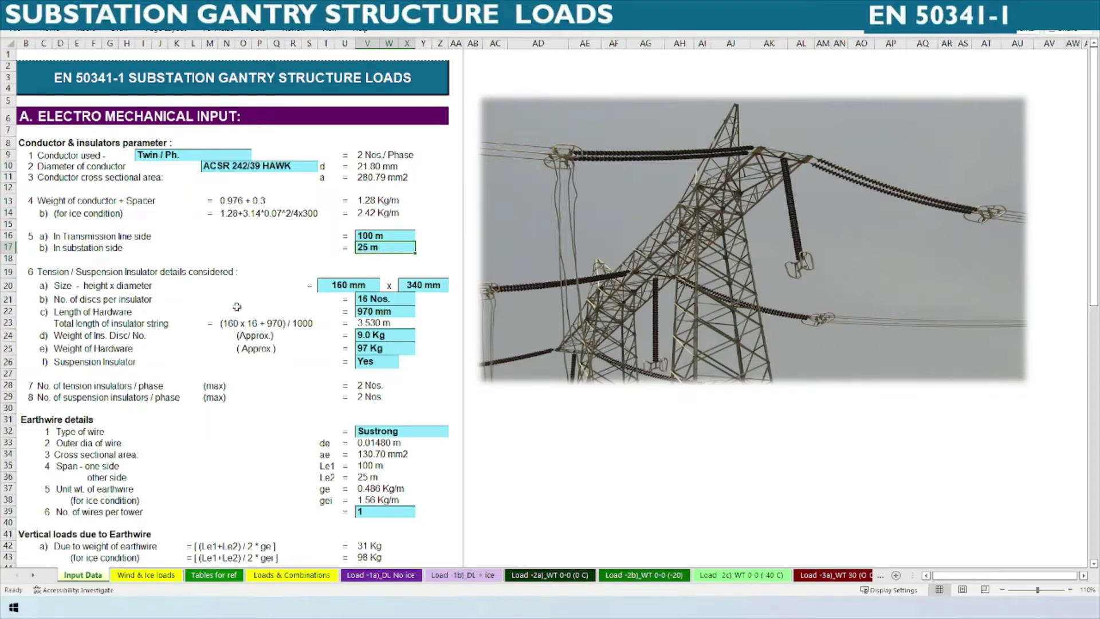
pyautogui.click(131, 324)
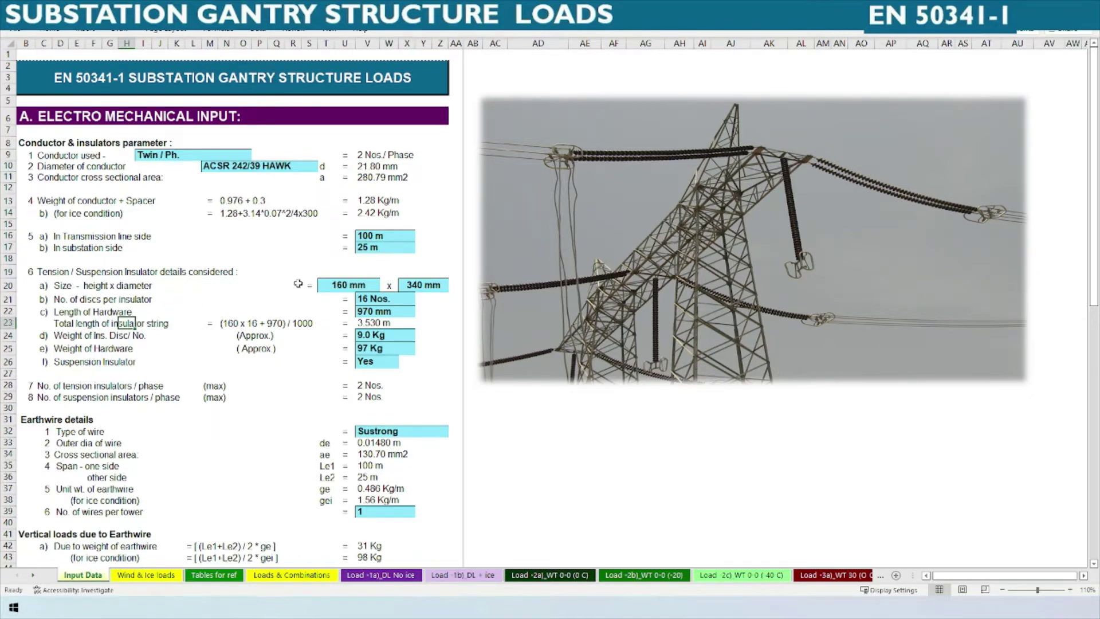
# - Recheck the 160 mm insulator height and confirm the unchanged 3.530 m string length formula
pyautogui.click(331, 284)
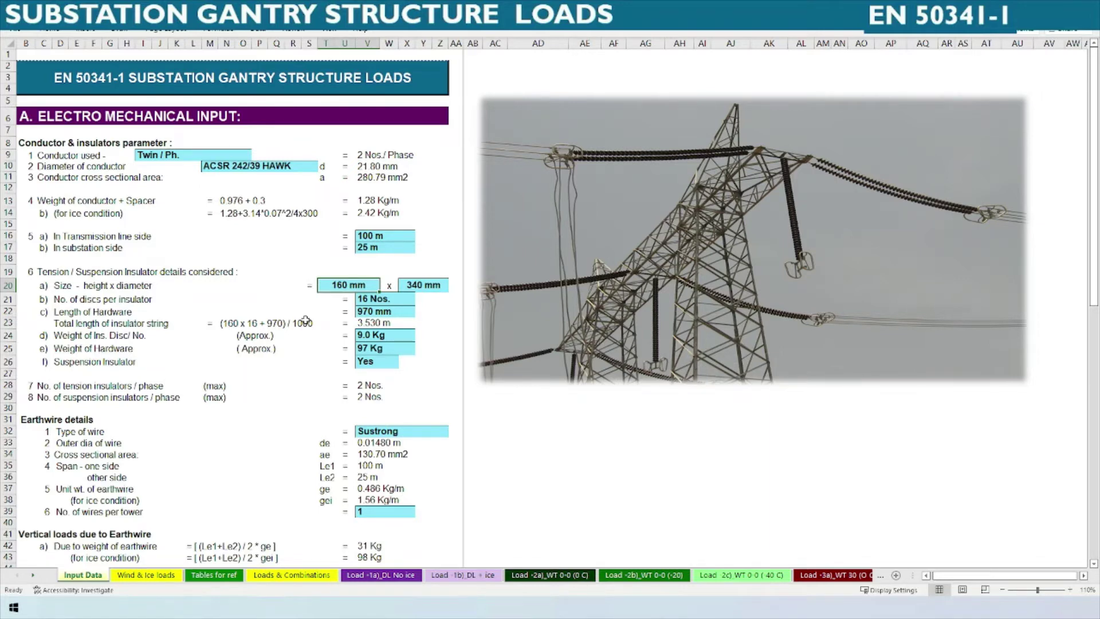
pyautogui.press('Return')
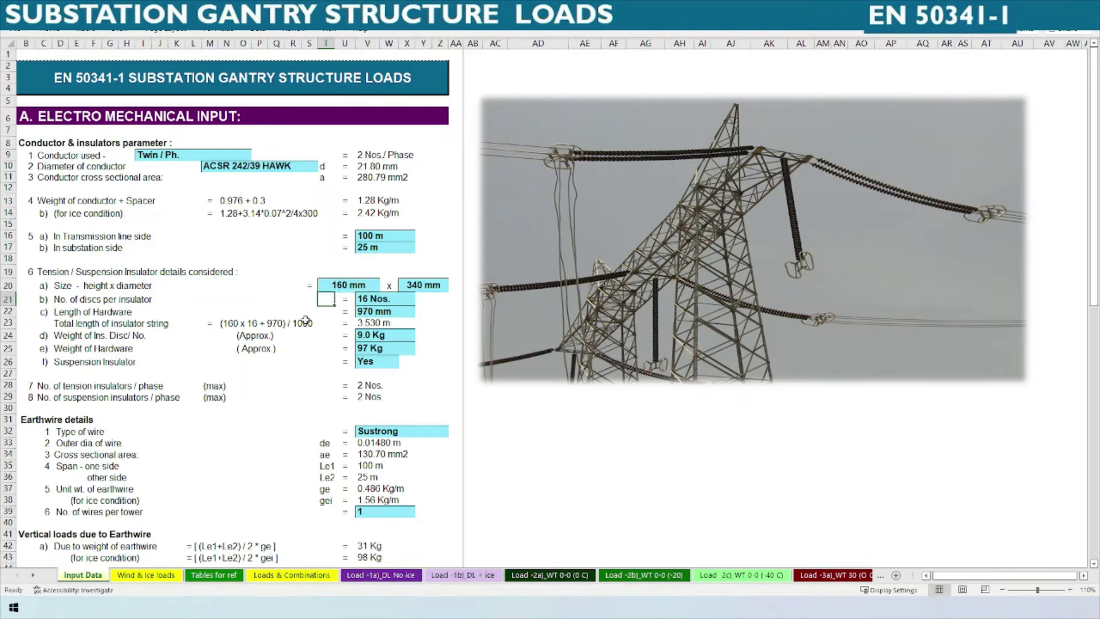
pyautogui.press('Down')
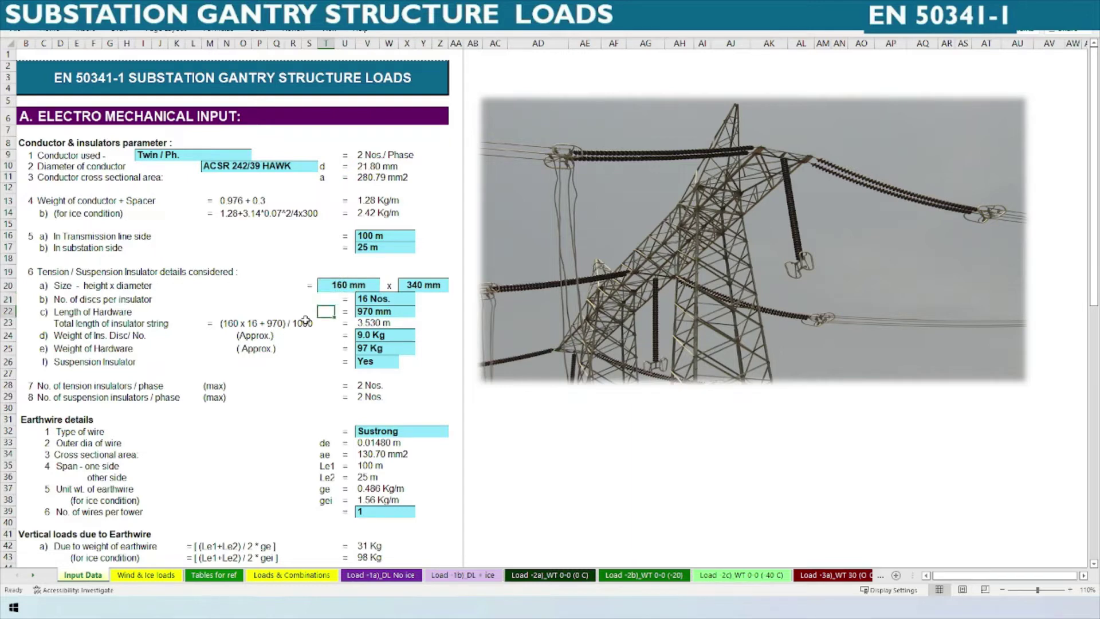
pyautogui.press('Right')
pyautogui.press('Right')
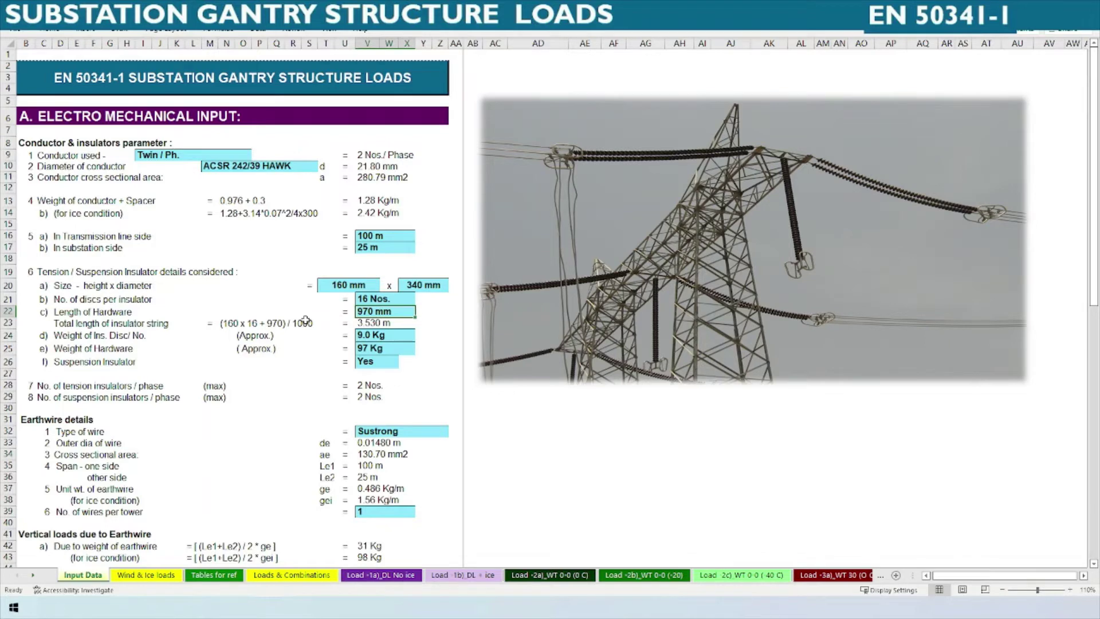
pyautogui.press('Down')
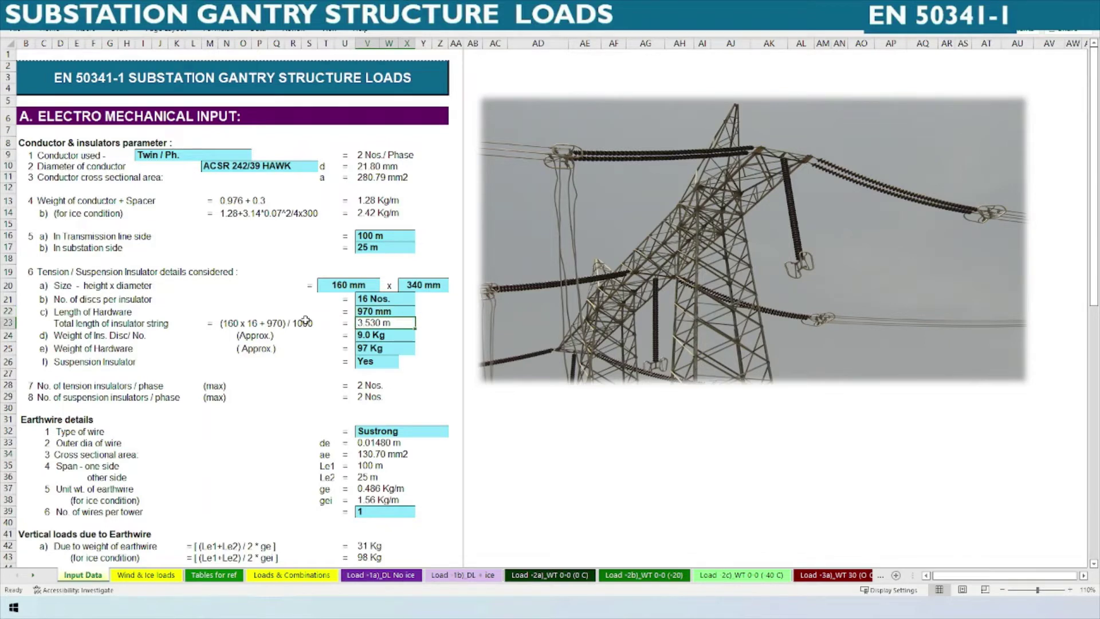
pyautogui.press('F2')
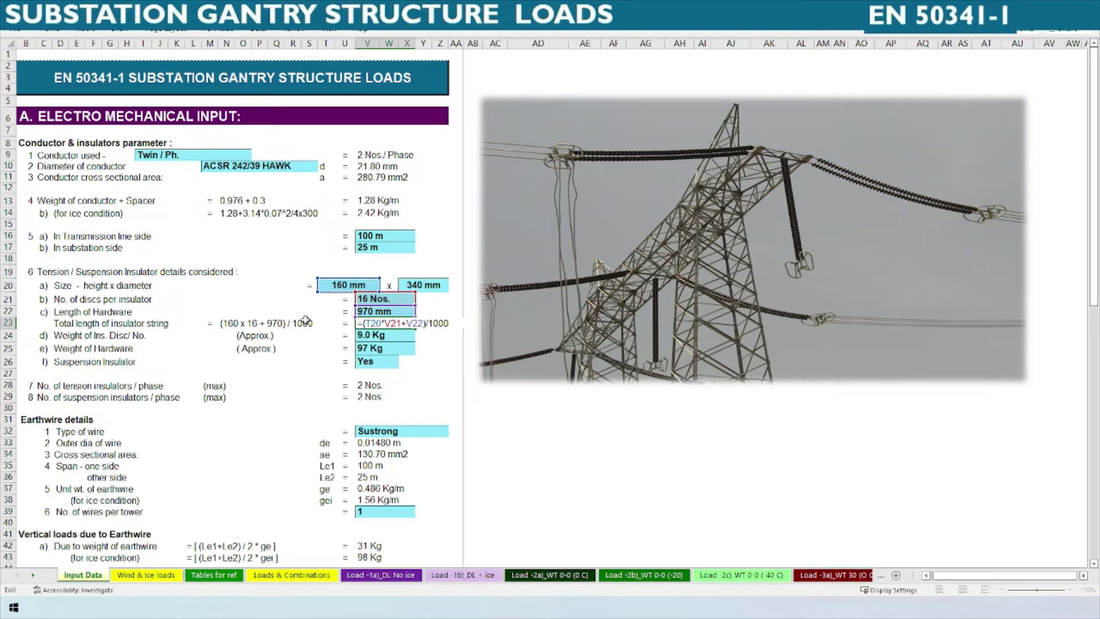
pyautogui.hotkey('ctrl', 'Return')
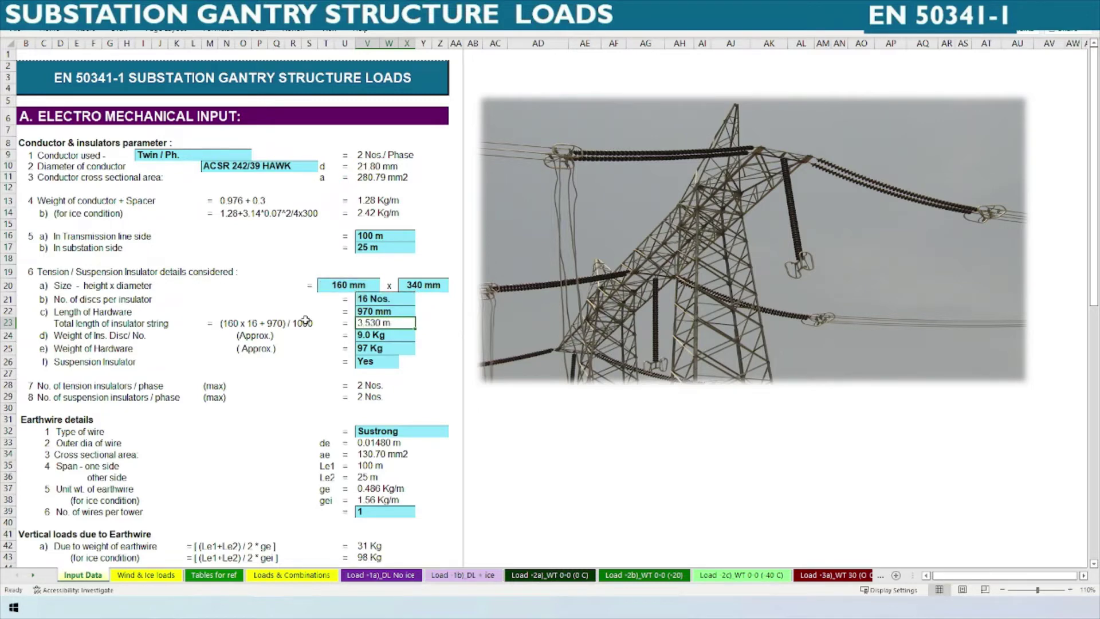
# - Re-enter the disc weight as 9.0 Kg and the hardware weight as 97 Kg
pyautogui.press('Down')
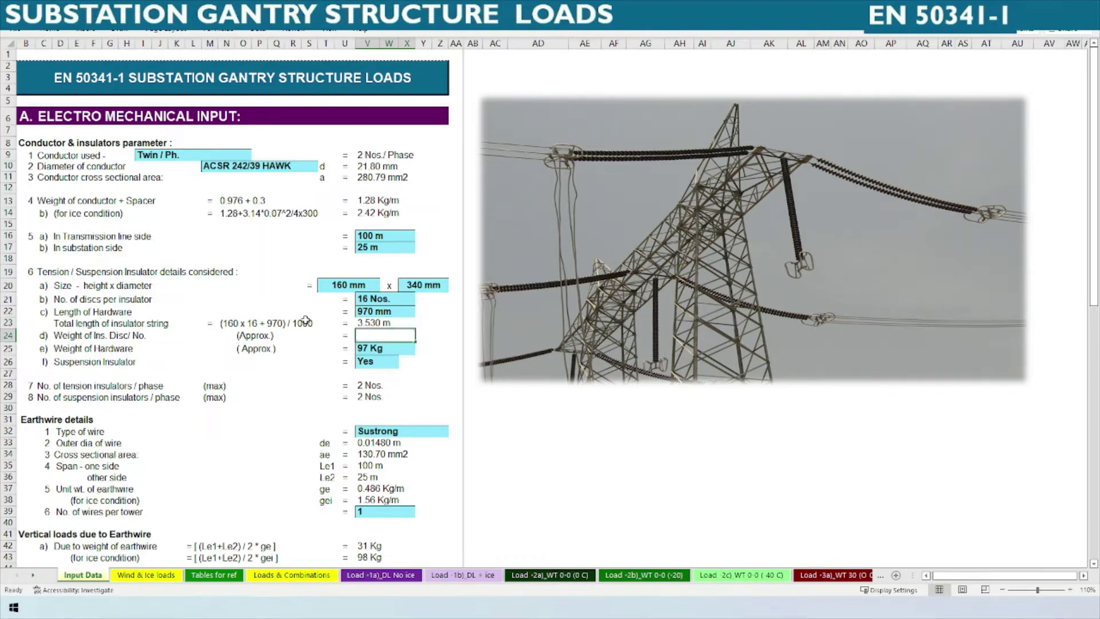
pyautogui.write('9')
pyautogui.hotkey('ctrl', 'Return')
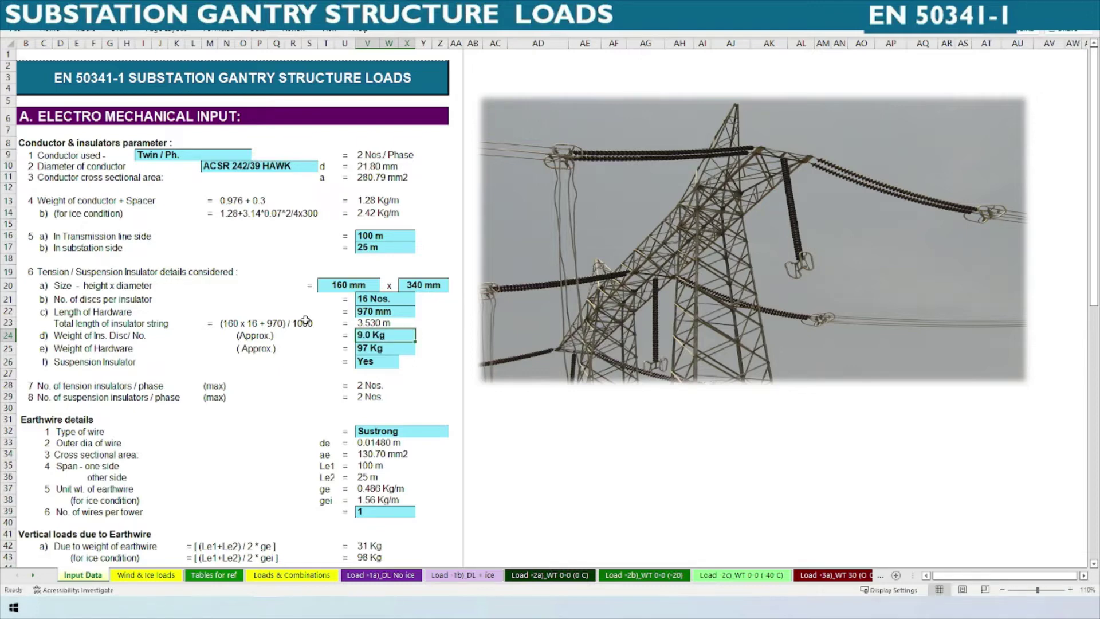
pyautogui.press('Down')
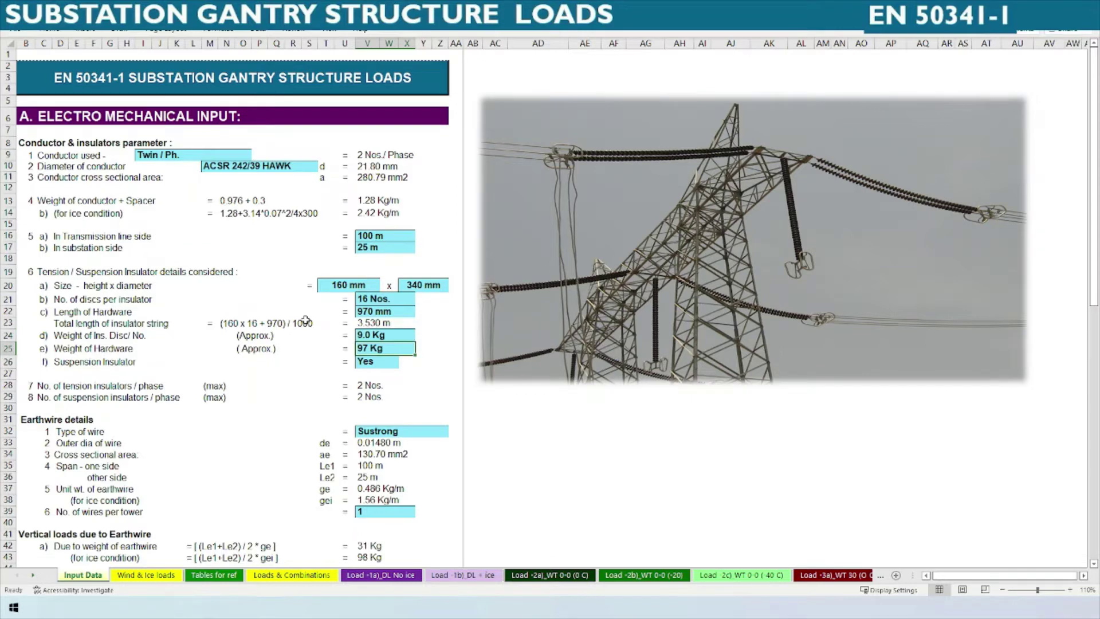
pyautogui.write('97')
pyautogui.hotkey('ctrl', 'Return')
# - Select the suspension insulator Yes cell in row 26 and open its Yes/No choices
pyautogui.press('Down')
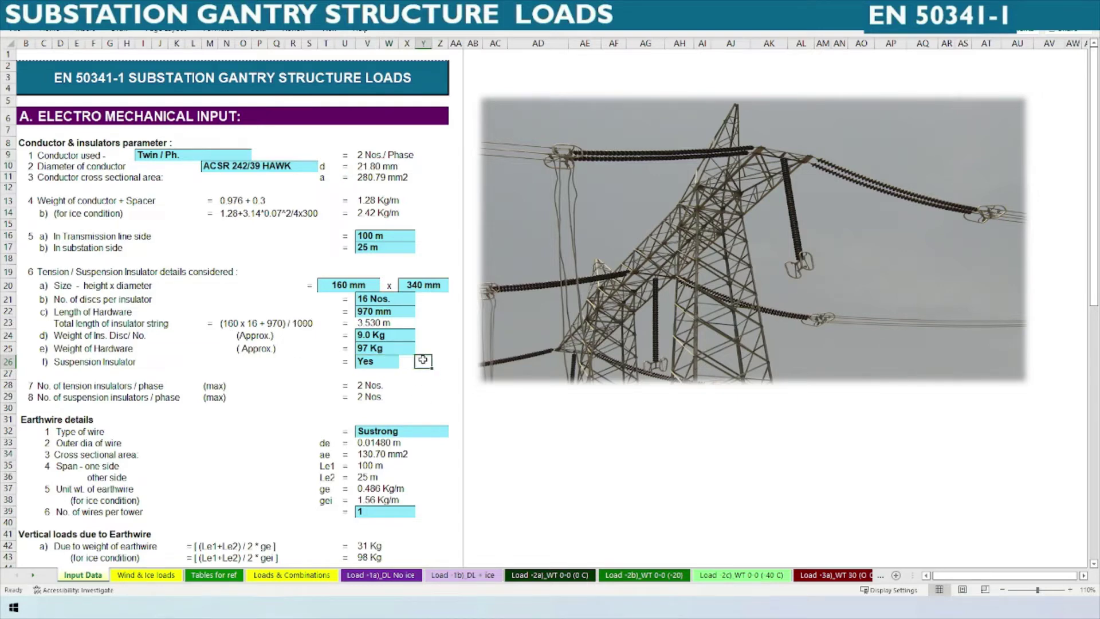
pyautogui.moveTo(379, 349); pyautogui.dragTo(379, 316)
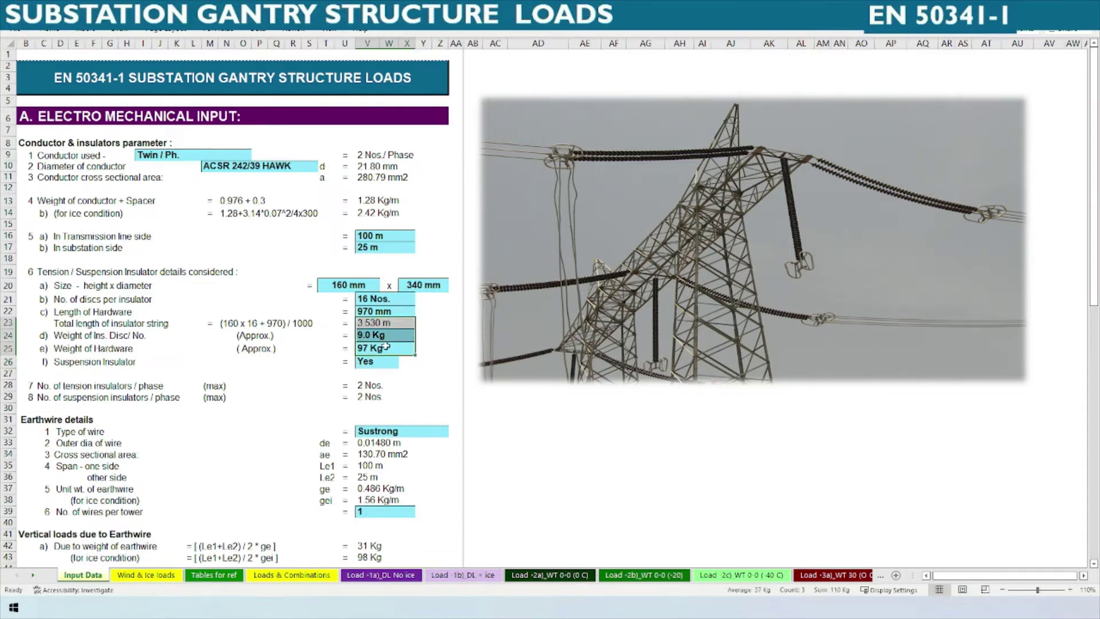
pyautogui.click(380, 363)
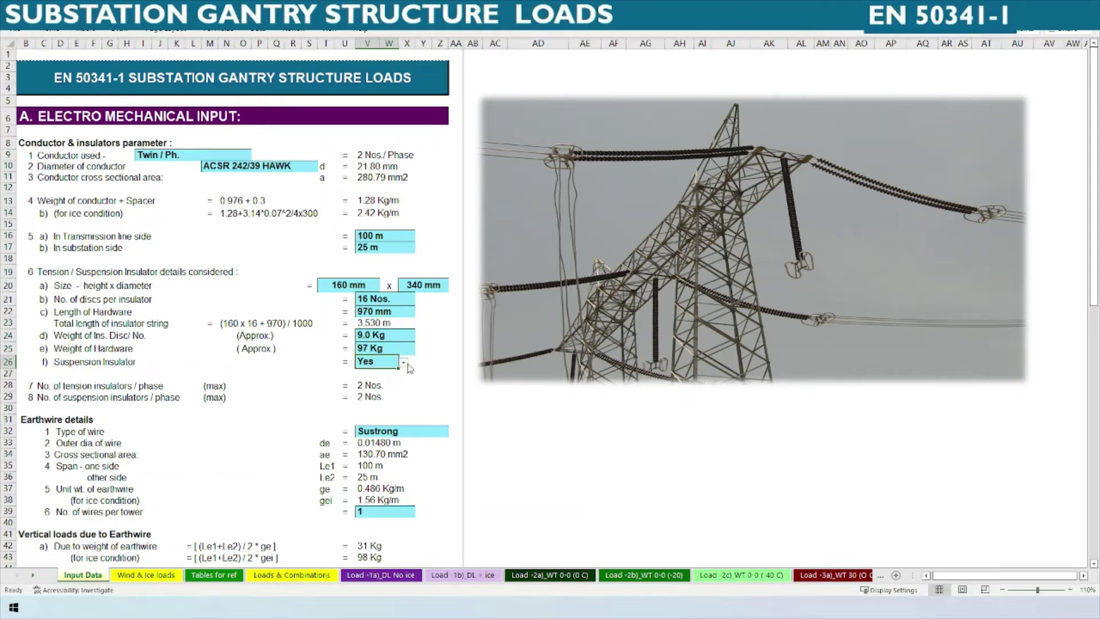
pyautogui.click(405, 363)
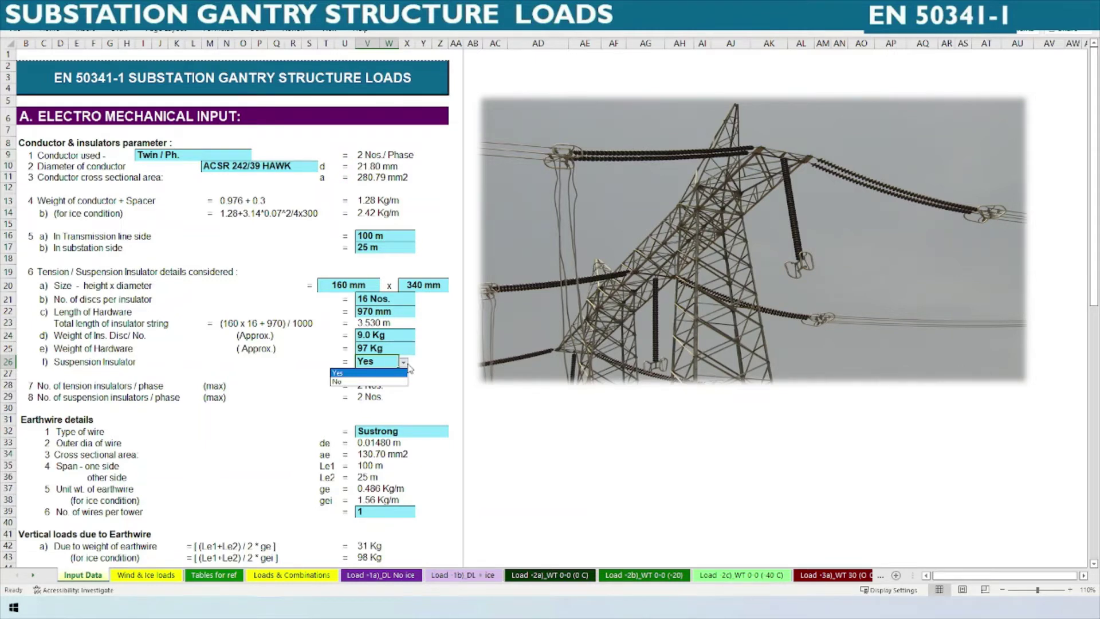
pyautogui.click(369, 382)
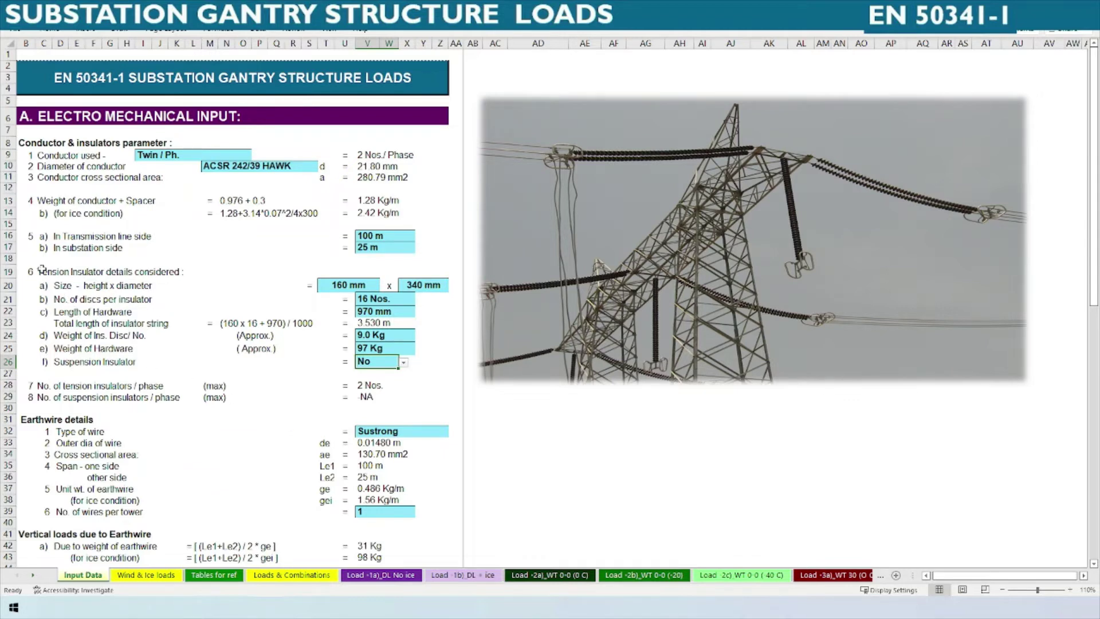
pyautogui.moveTo(42, 273); pyautogui.dragTo(171, 268)
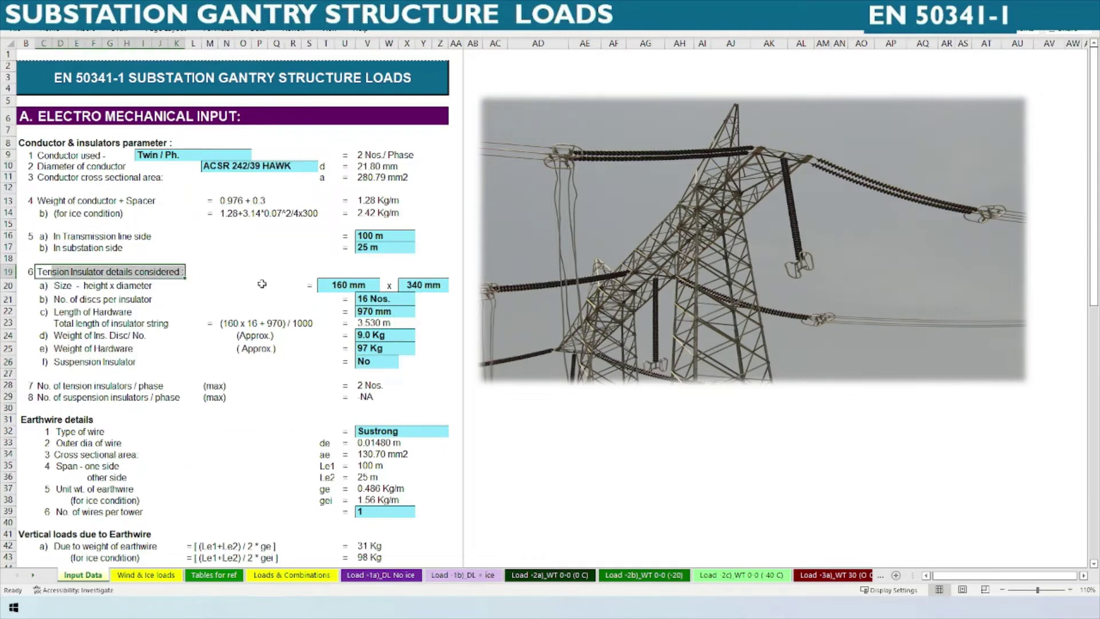
pyautogui.click(392, 364)
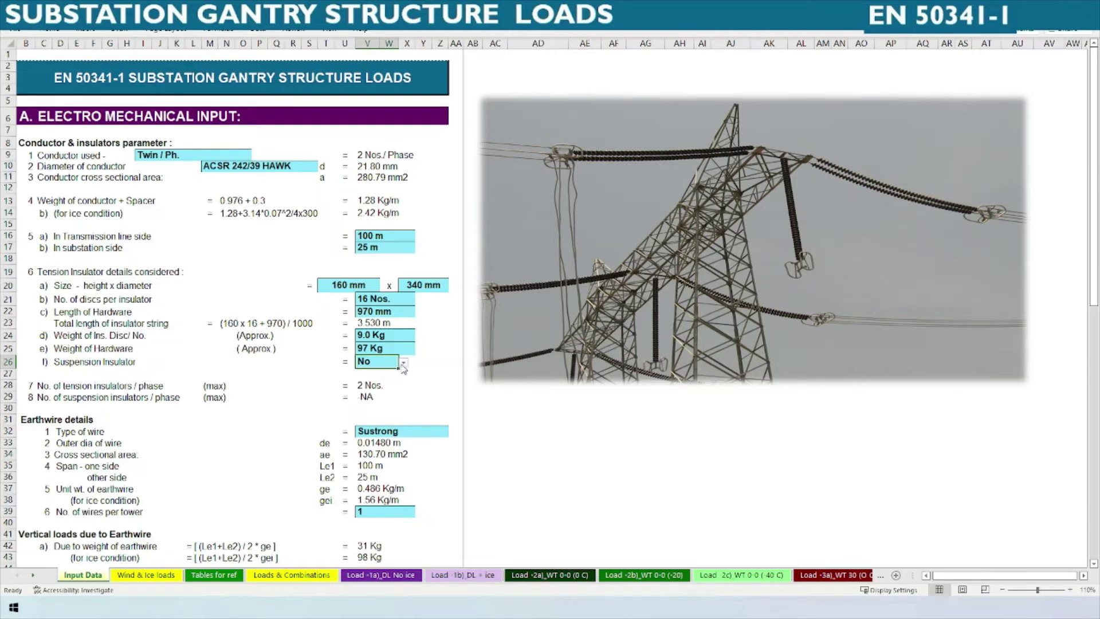
pyautogui.click(403, 363)
pyautogui.click(372, 375)
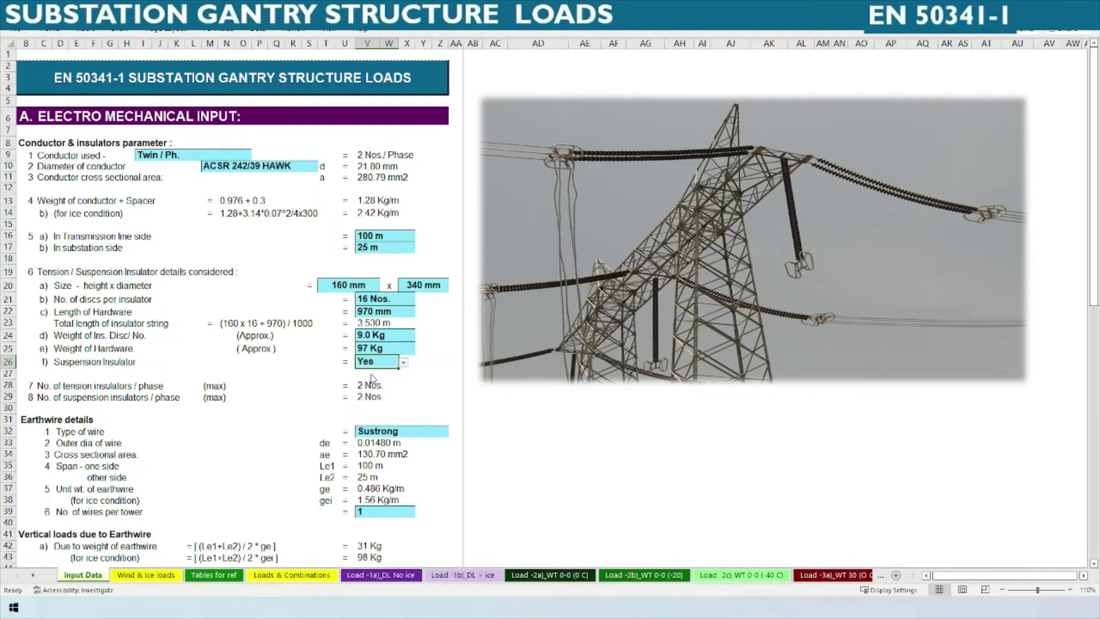
pyautogui.click(806, 269)
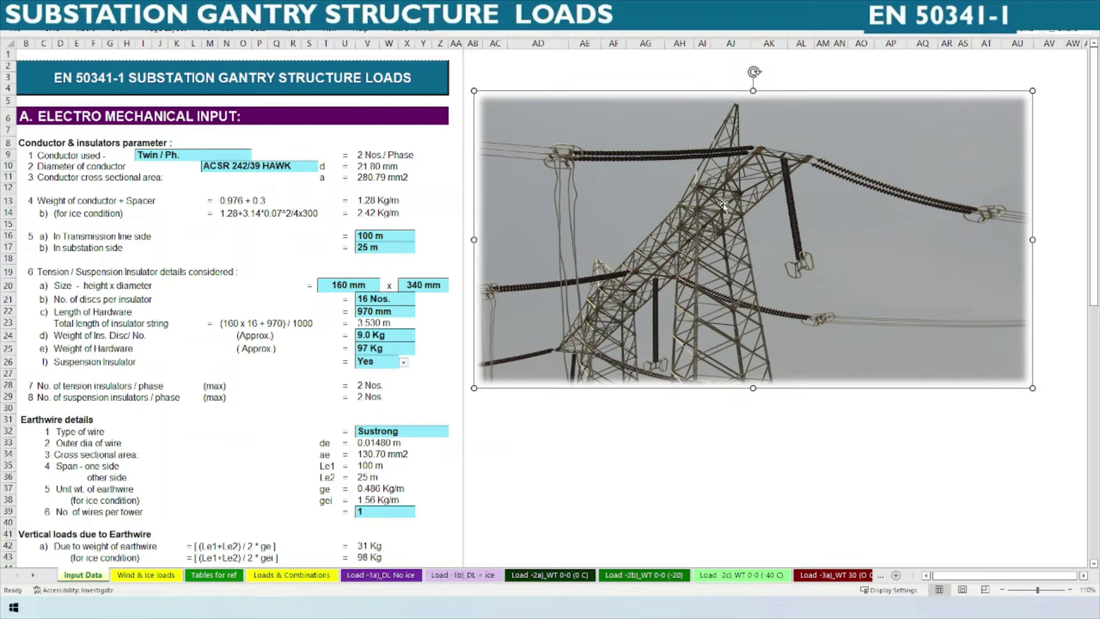
pyautogui.click(326, 396)
pyautogui.click(368, 361)
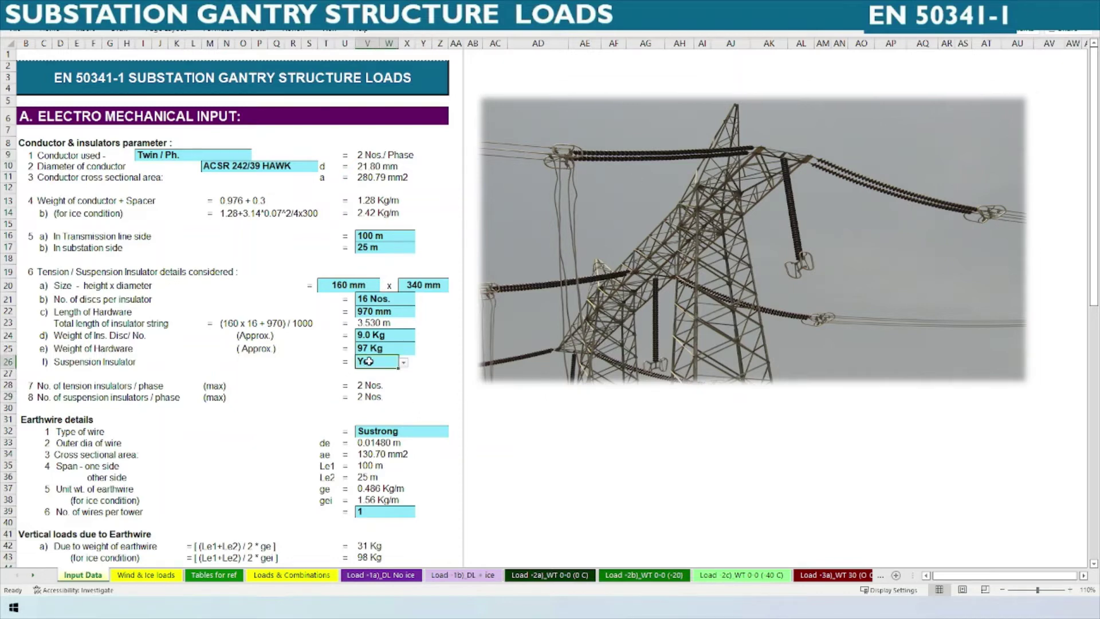
pyautogui.click(691, 318)
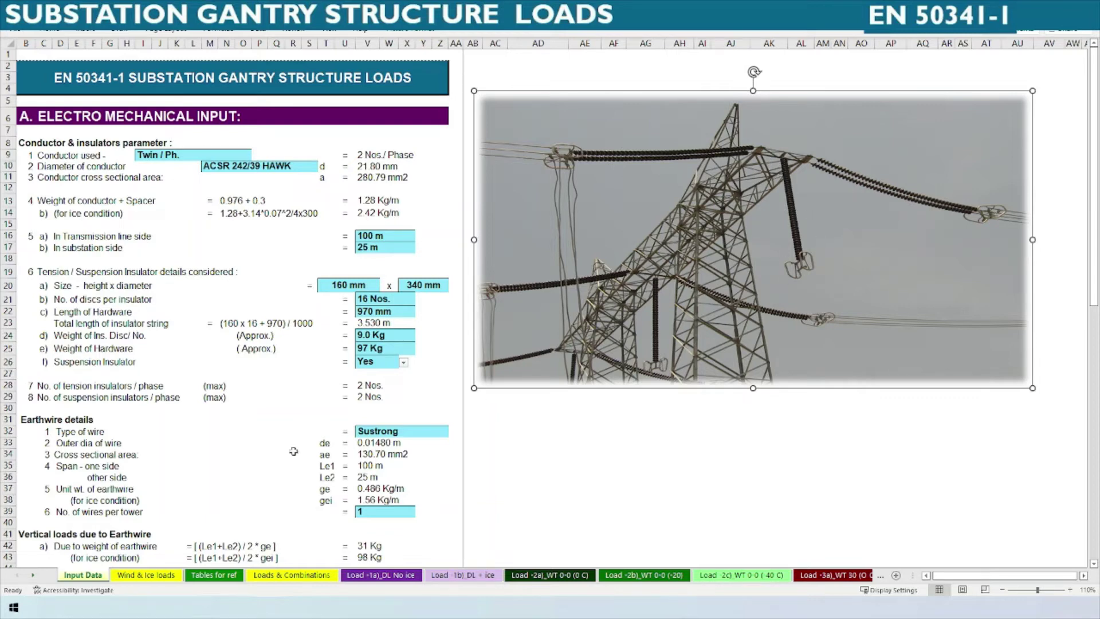
pyautogui.click(243, 442)
pyautogui.scroll(-1, 268, 370)
pyautogui.scroll(-2, 269, 370)
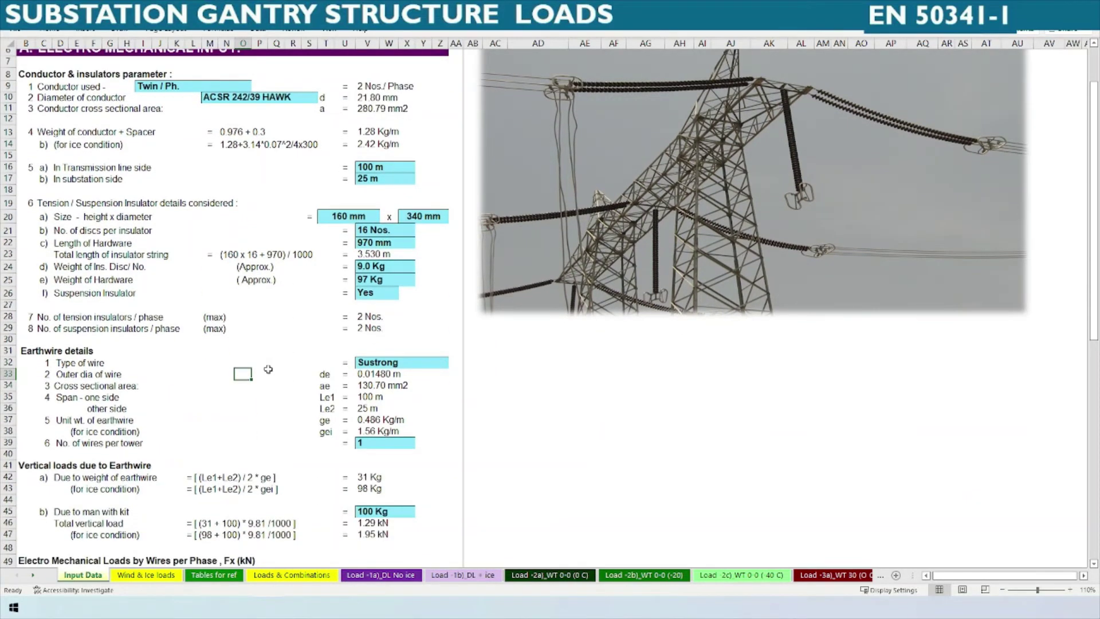
pyautogui.scroll(2, 269, 370)
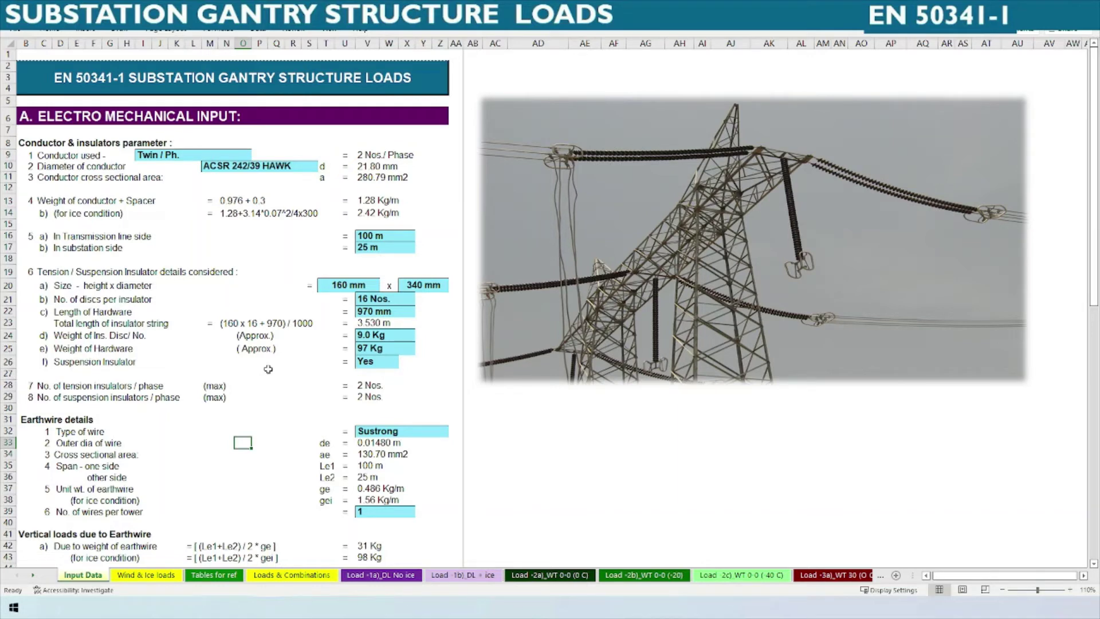
pyautogui.click(270, 366)
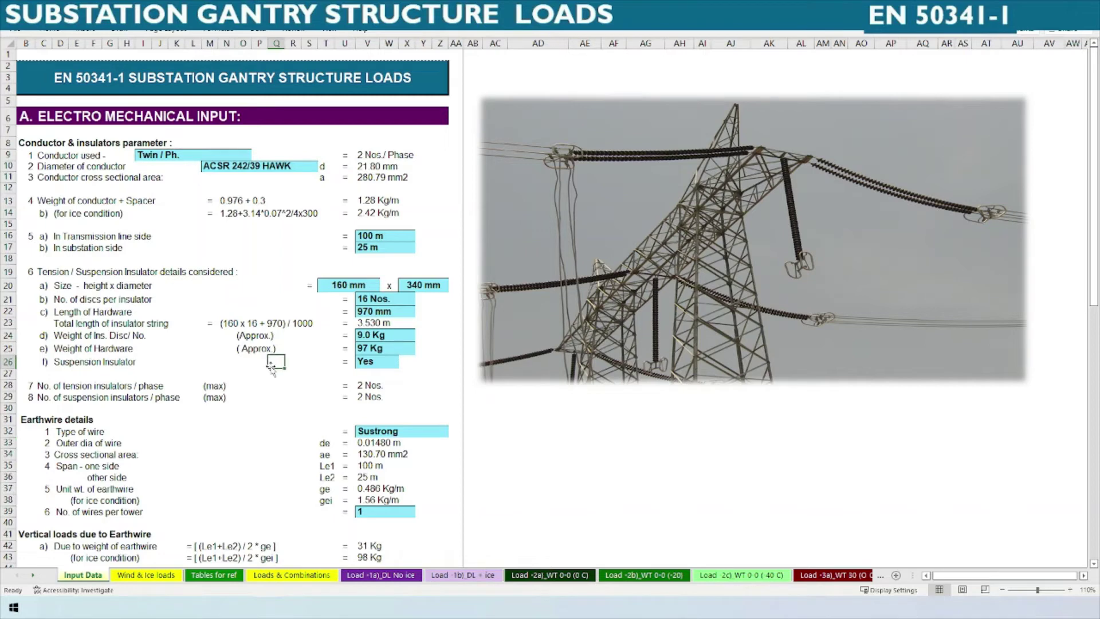
pyautogui.scroll(-1, 273, 370)
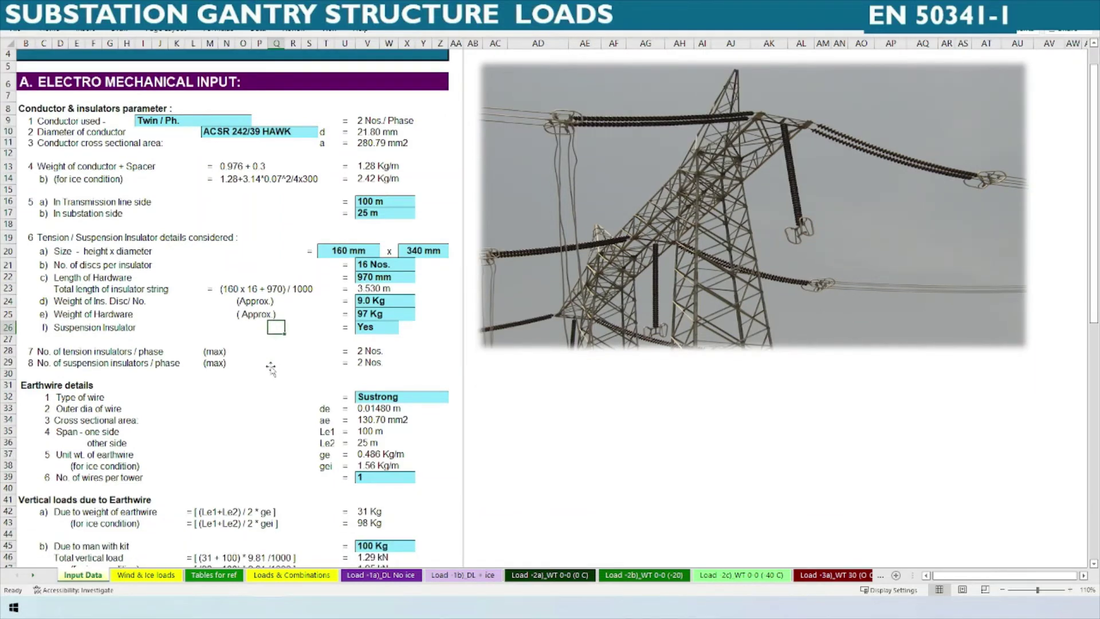
pyautogui.scroll(-5, 271, 368)
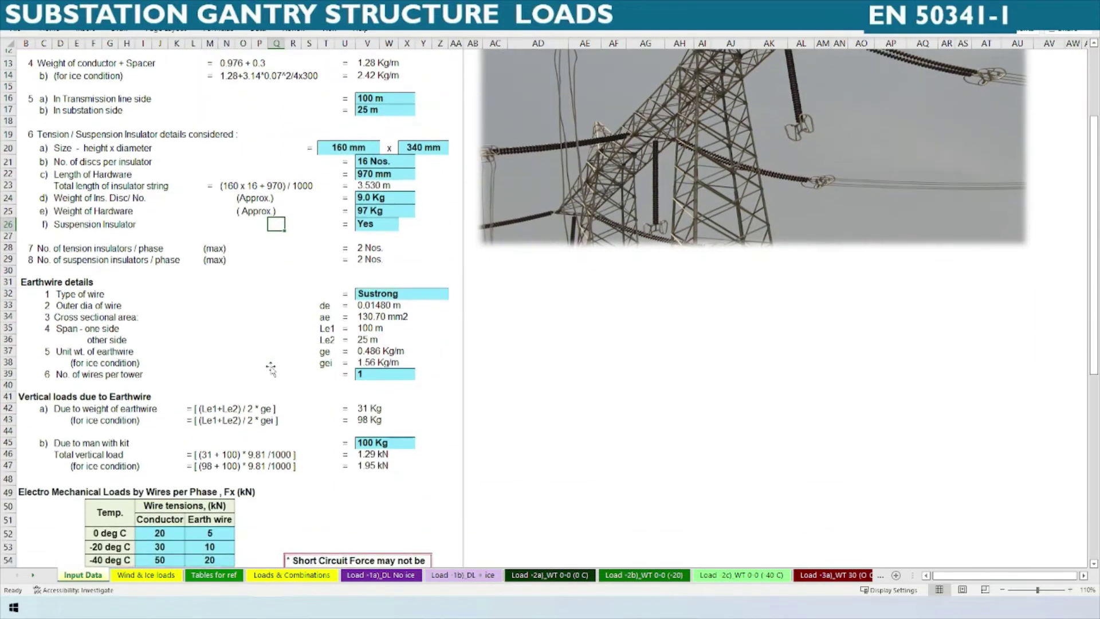
pyautogui.click(159, 236)
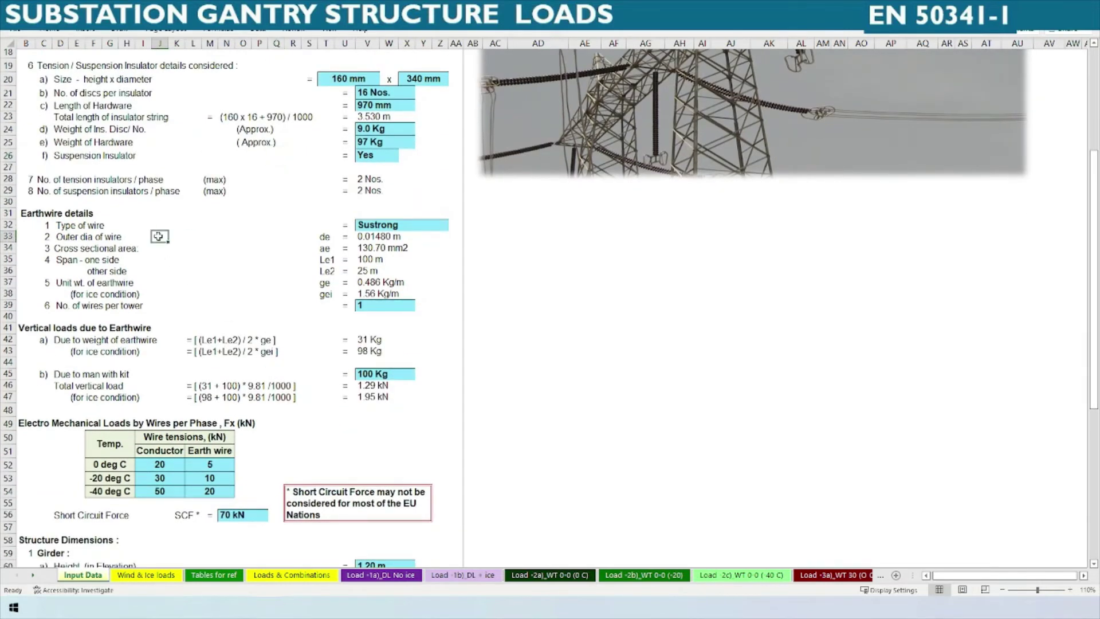
pyautogui.click(437, 224)
pyautogui.click(453, 227)
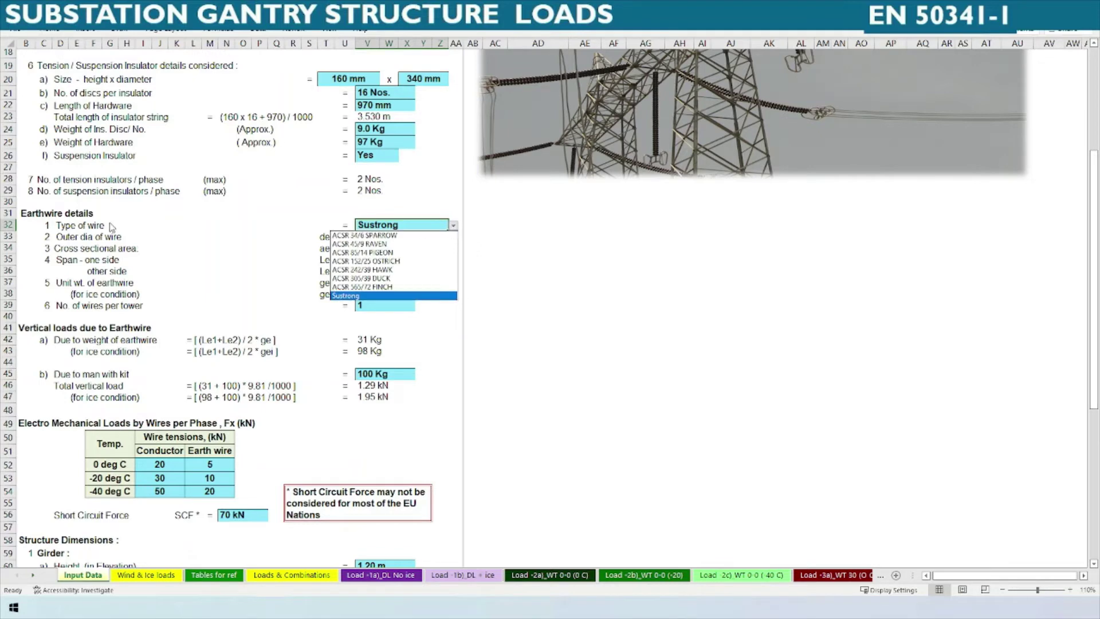
pyautogui.press('Escape')
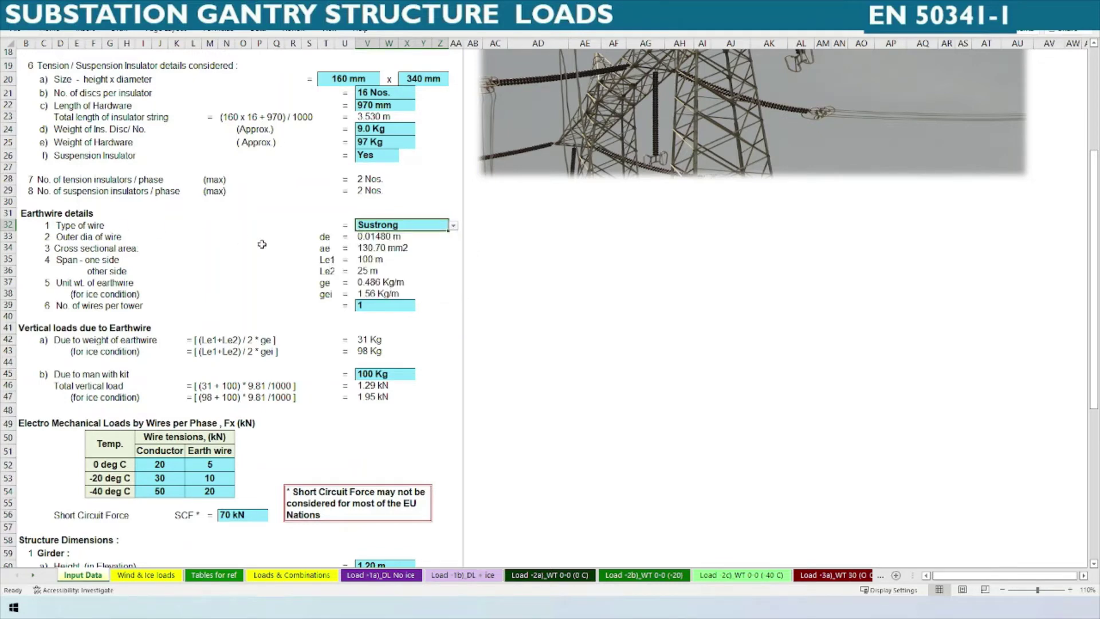
pyautogui.click(81, 230)
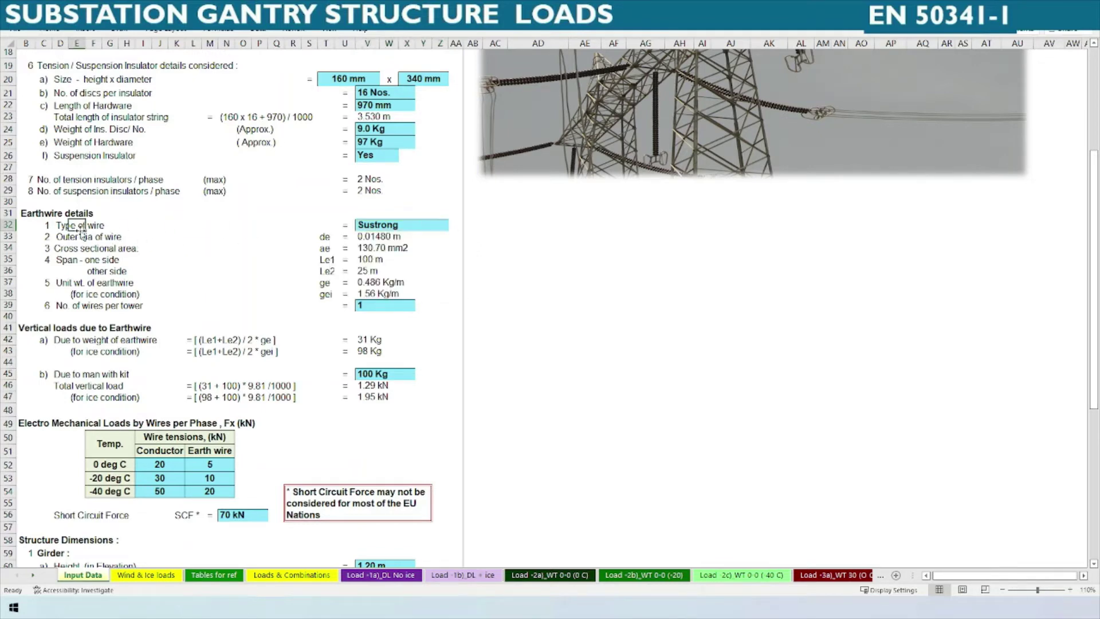
pyautogui.click(410, 236)
pyautogui.doubleClick(408, 236)
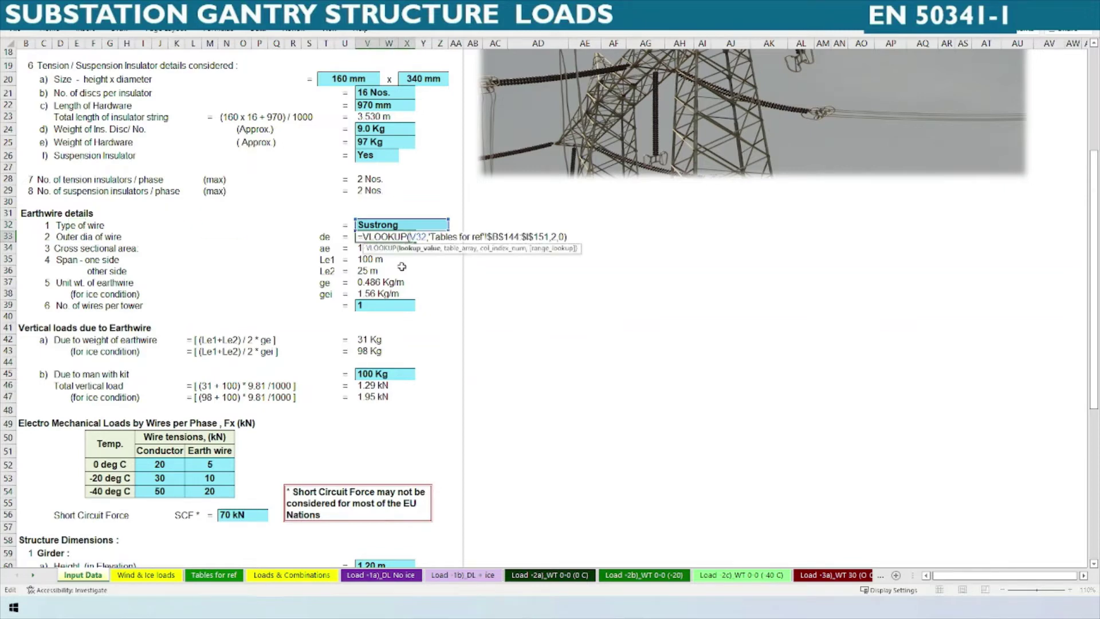
pyautogui.press('Escape')
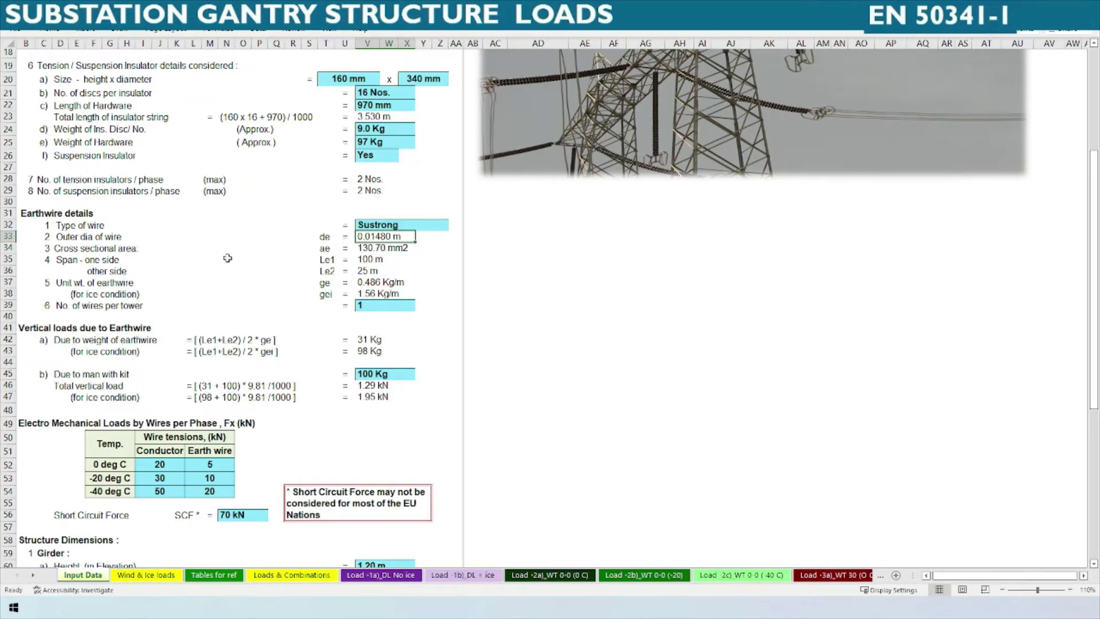
pyautogui.click(406, 247)
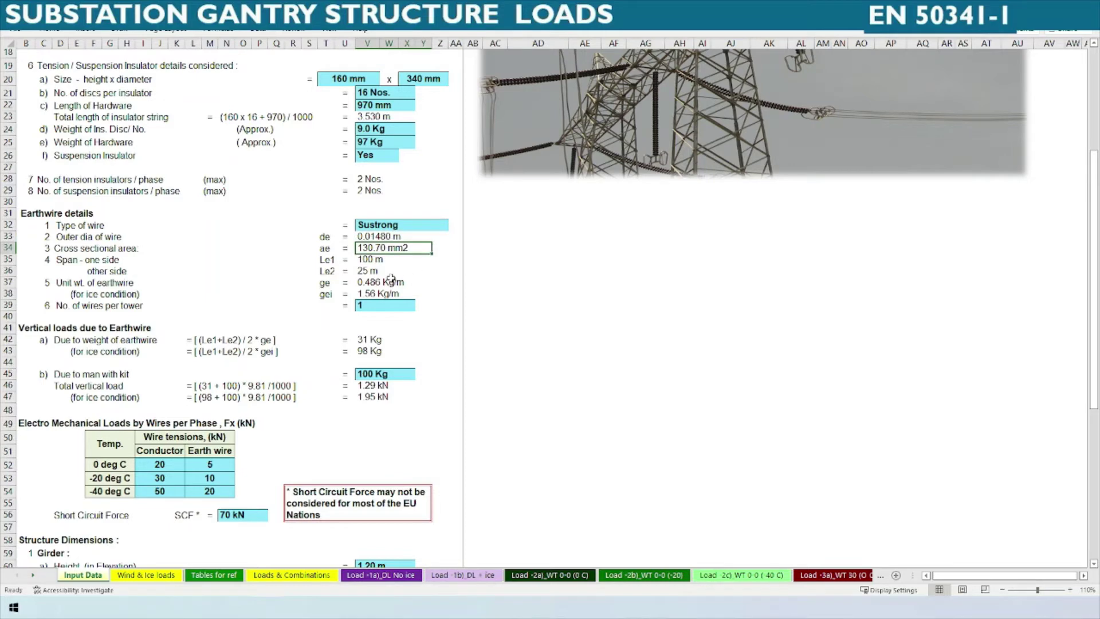
pyautogui.press('F2')
pyautogui.press('Escape')
pyautogui.click(377, 261)
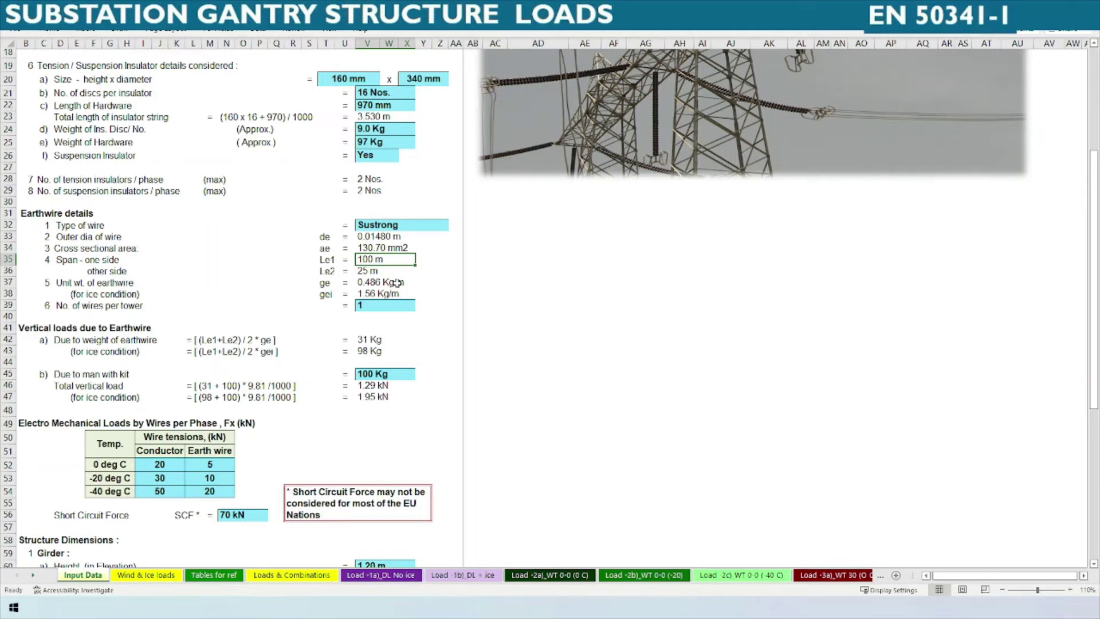
pyautogui.press('Down')
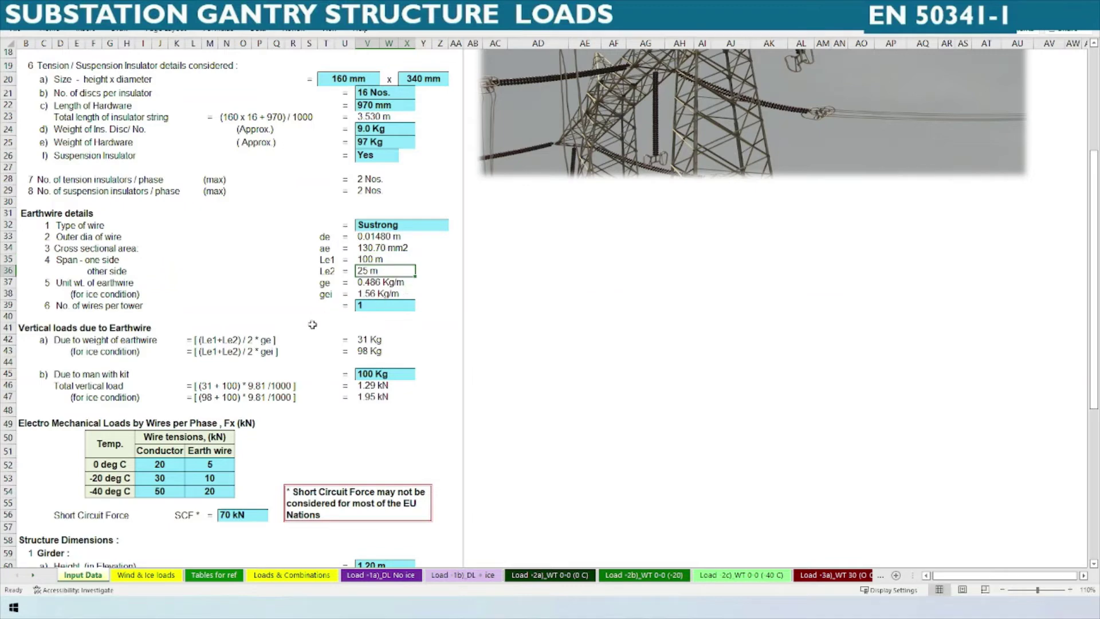
pyautogui.click(384, 284)
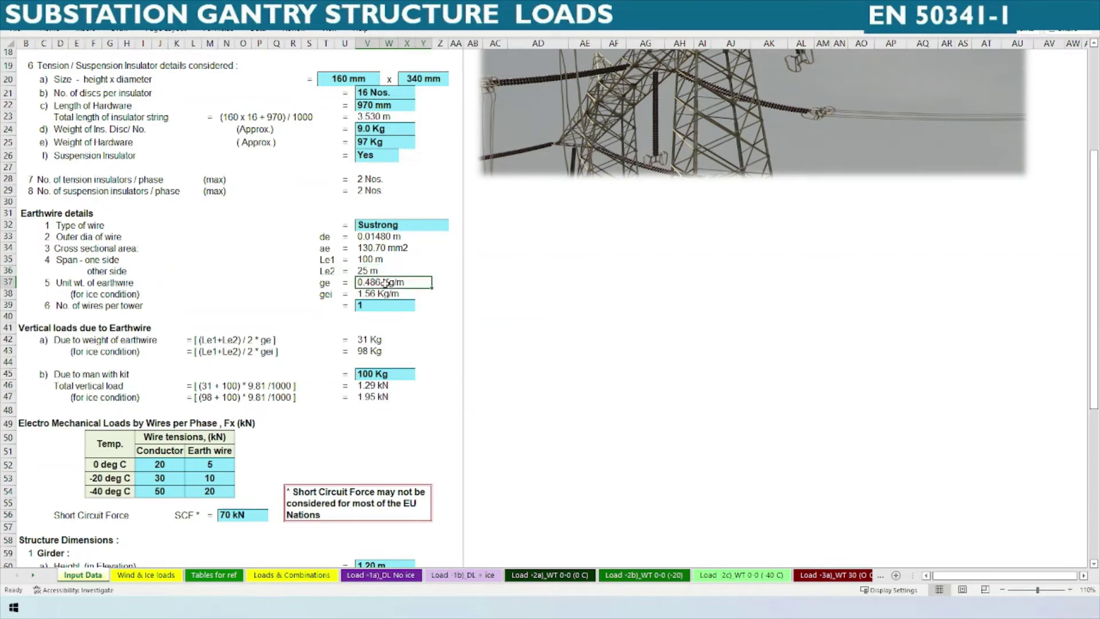
pyautogui.click(207, 575)
pyautogui.moveTo(68, 371); pyautogui.dragTo(268, 429)
pyautogui.click(83, 576)
pyautogui.click(388, 295)
pyautogui.click(384, 307)
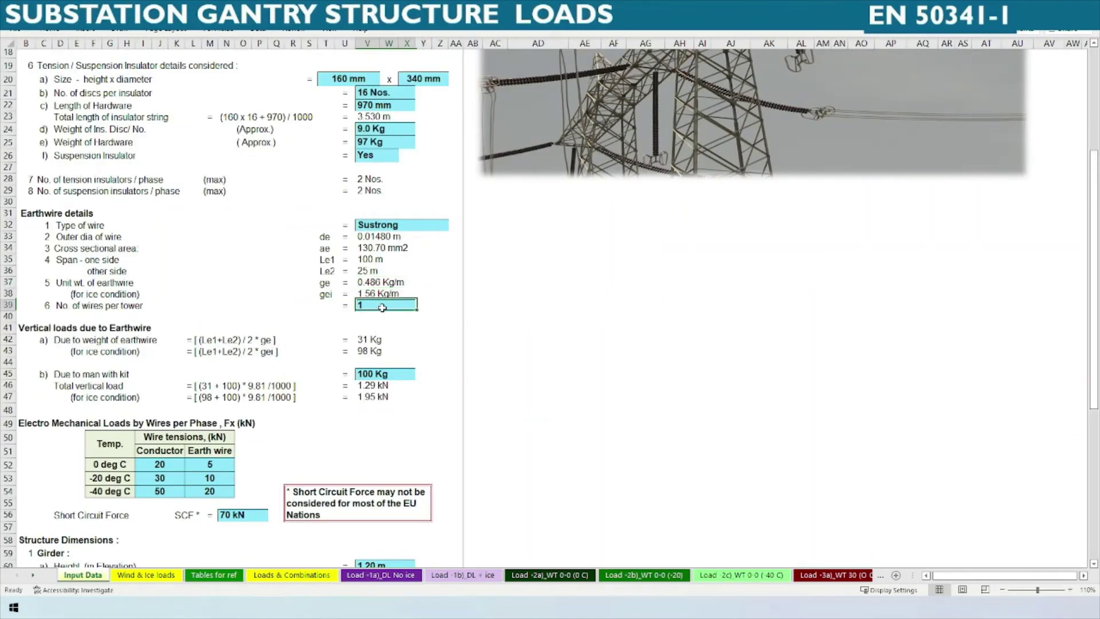
pyautogui.click(384, 338)
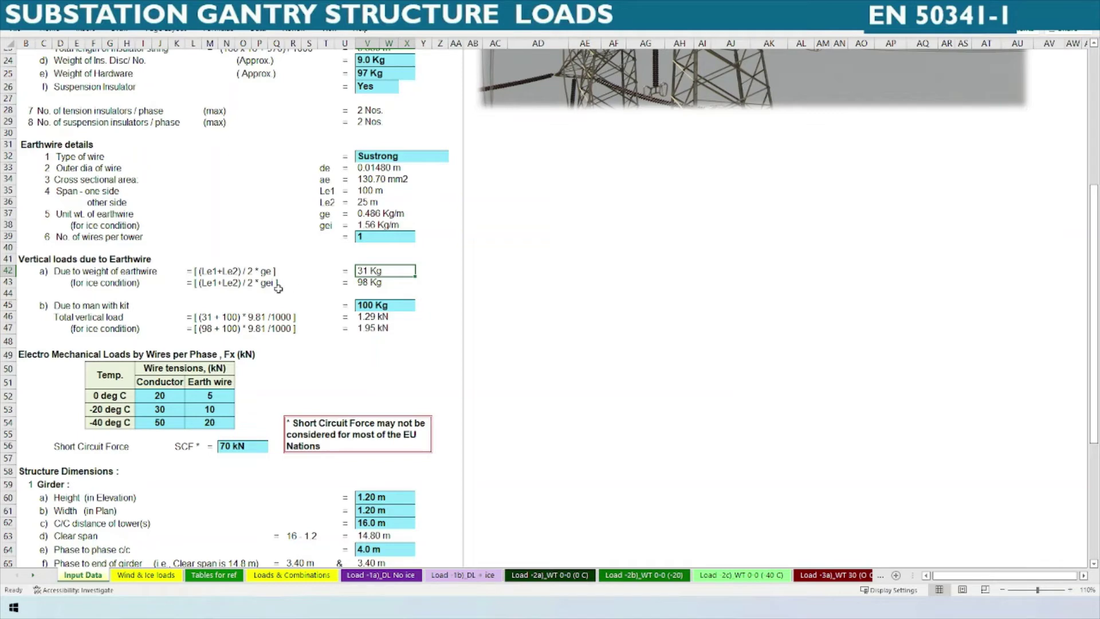
pyautogui.scroll(3, 304, 285)
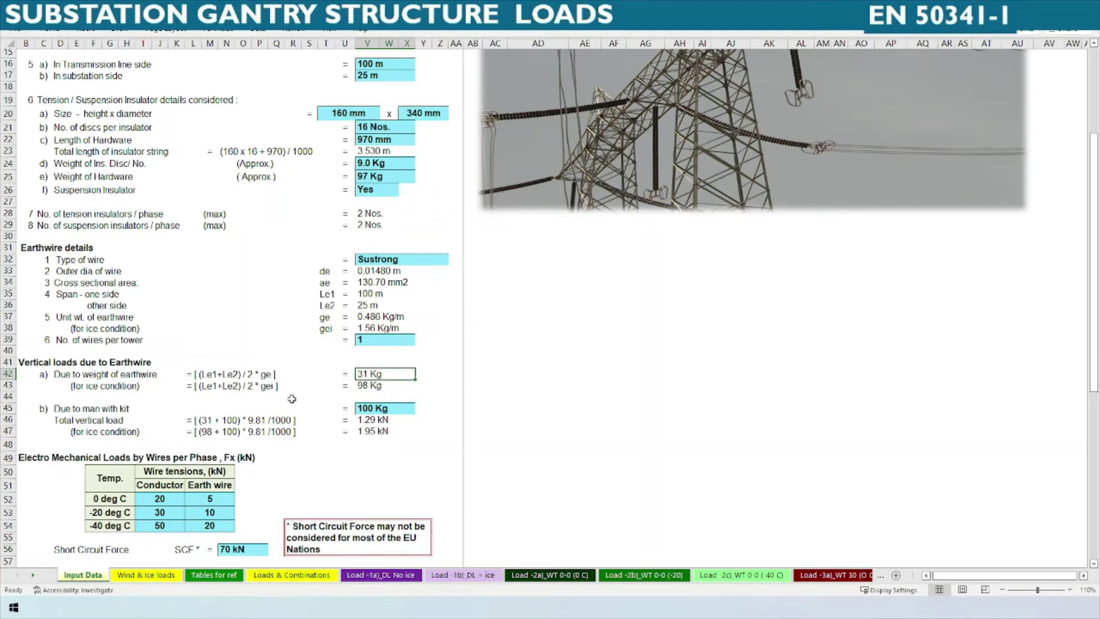
pyautogui.moveTo(195, 376); pyautogui.dragTo(275, 375)
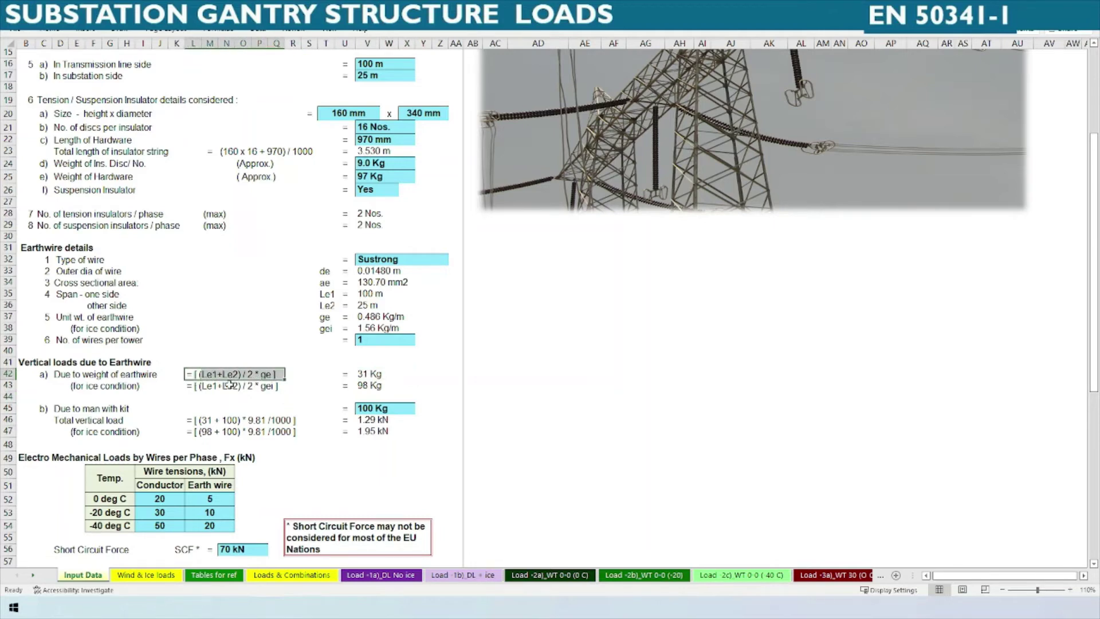
pyautogui.scroll(4, 232, 383)
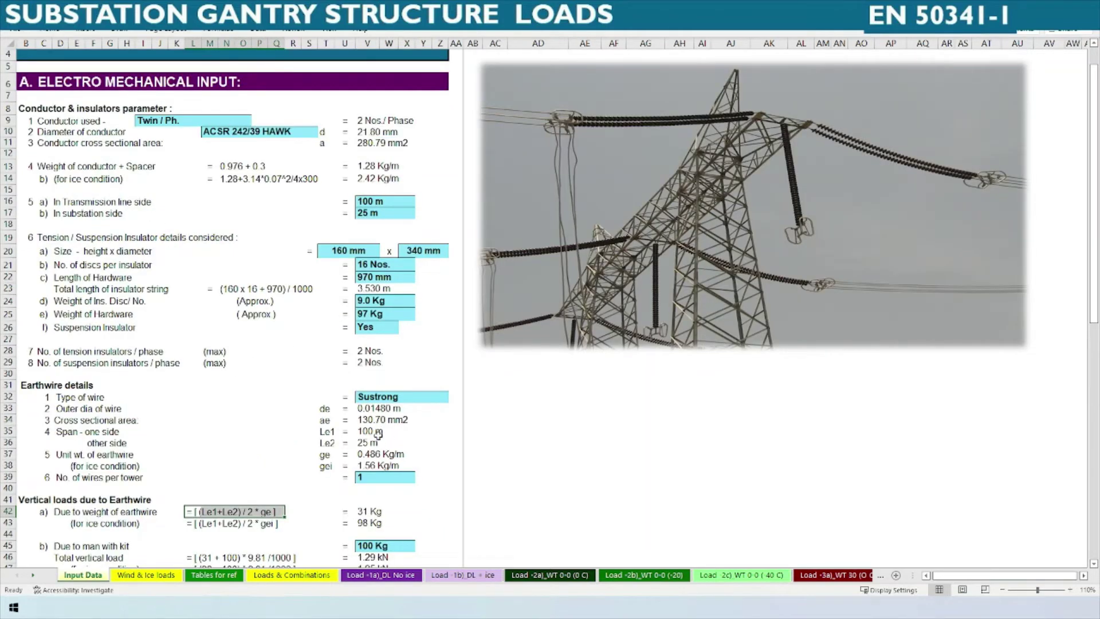
pyautogui.click(349, 432)
pyautogui.click(373, 443)
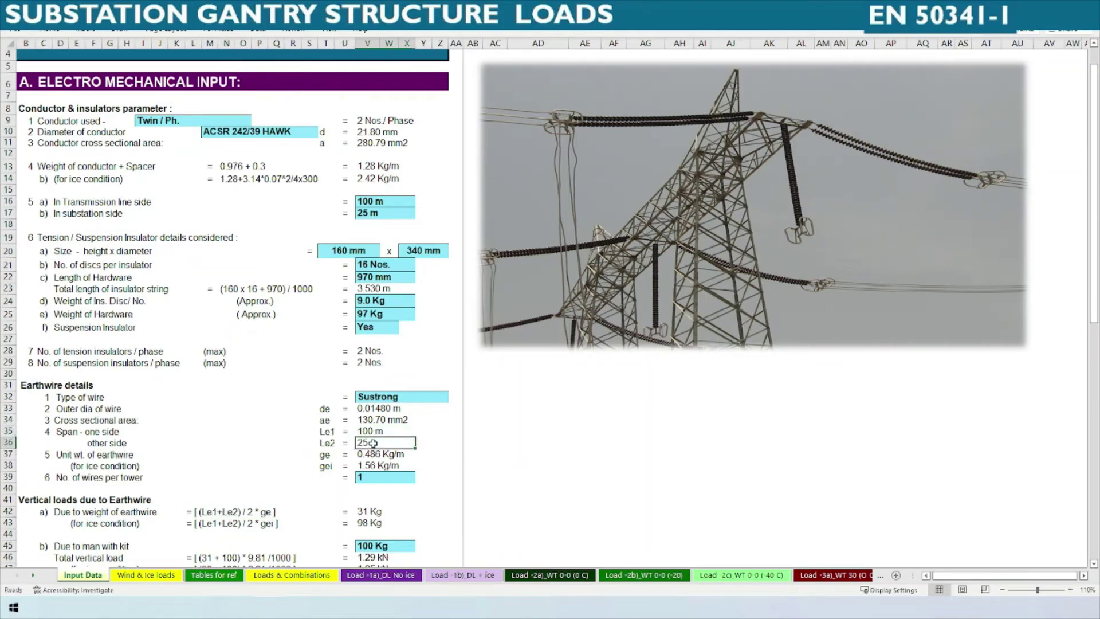
pyautogui.scroll(-2, 373, 443)
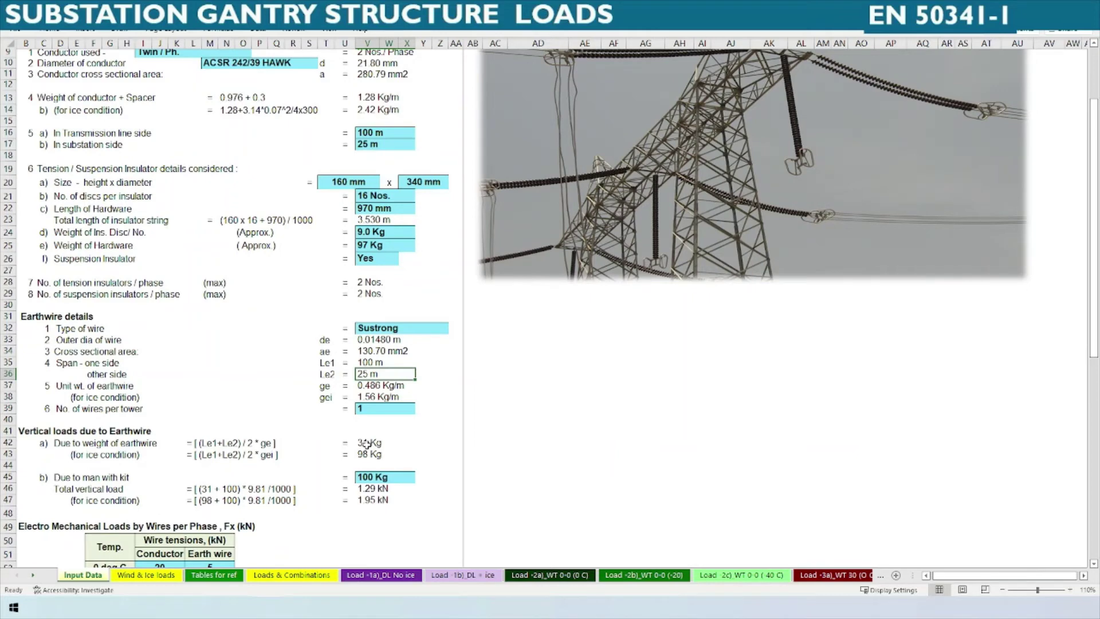
pyautogui.click(372, 444)
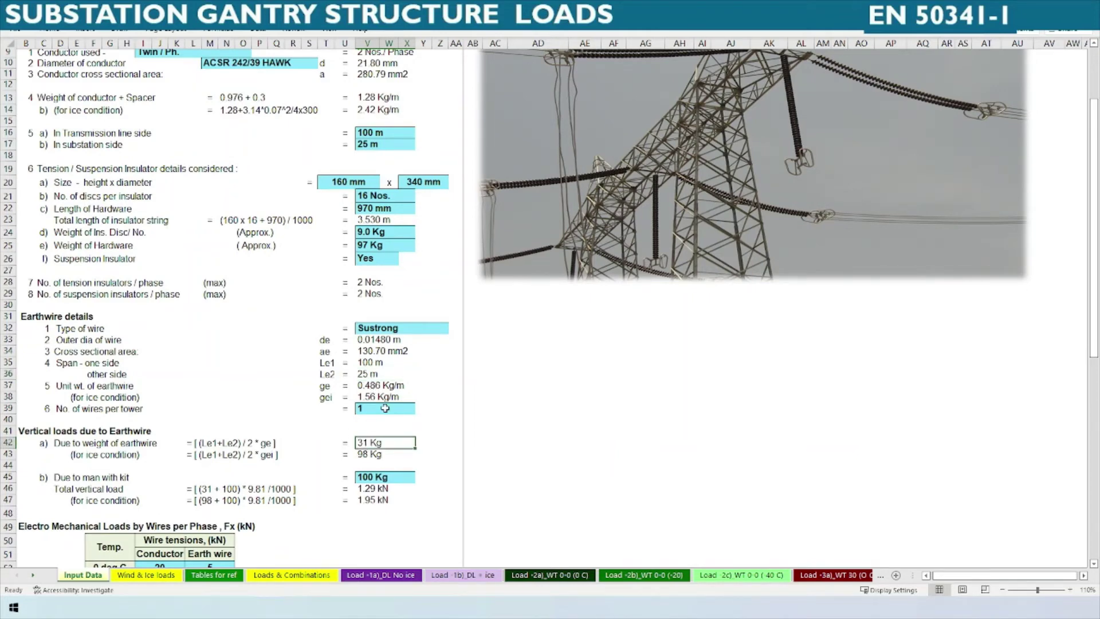
# - View the ROUNDUP formula behind the 31 Kg earthwire load and scroll down
pyautogui.press('F2')
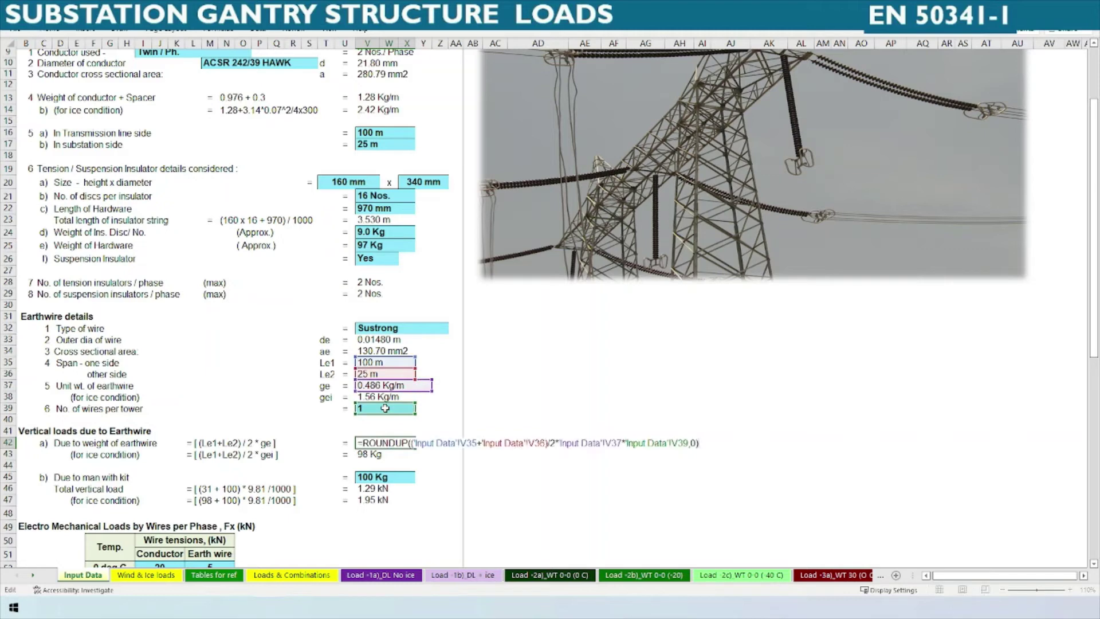
pyautogui.press('Escape')
pyautogui.scroll(-1, 368, 461)
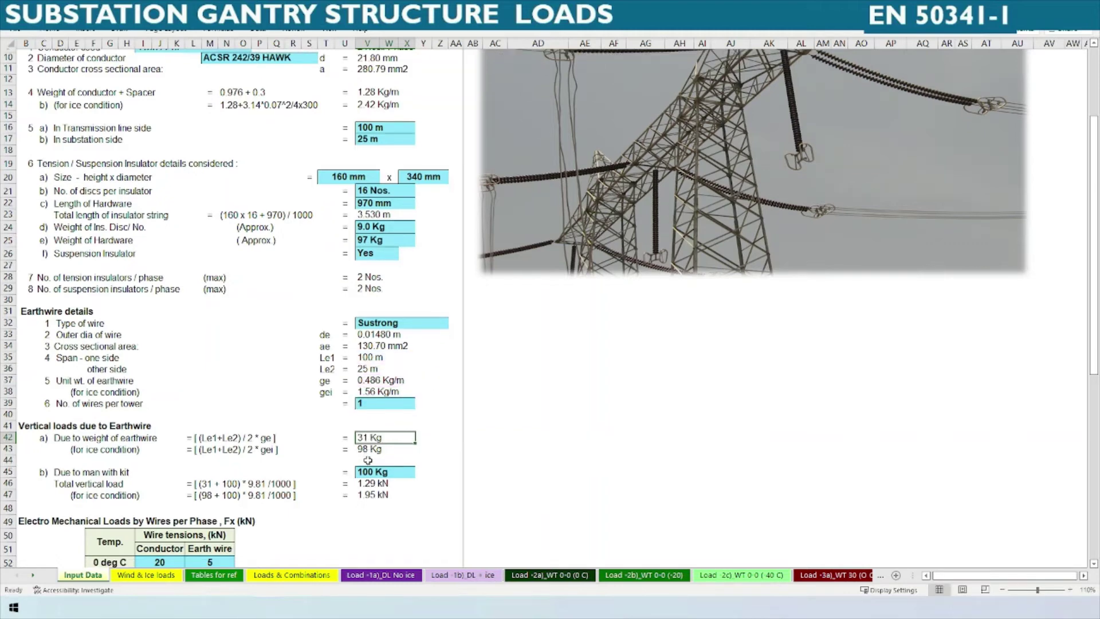
pyautogui.scroll(-2, 368, 460)
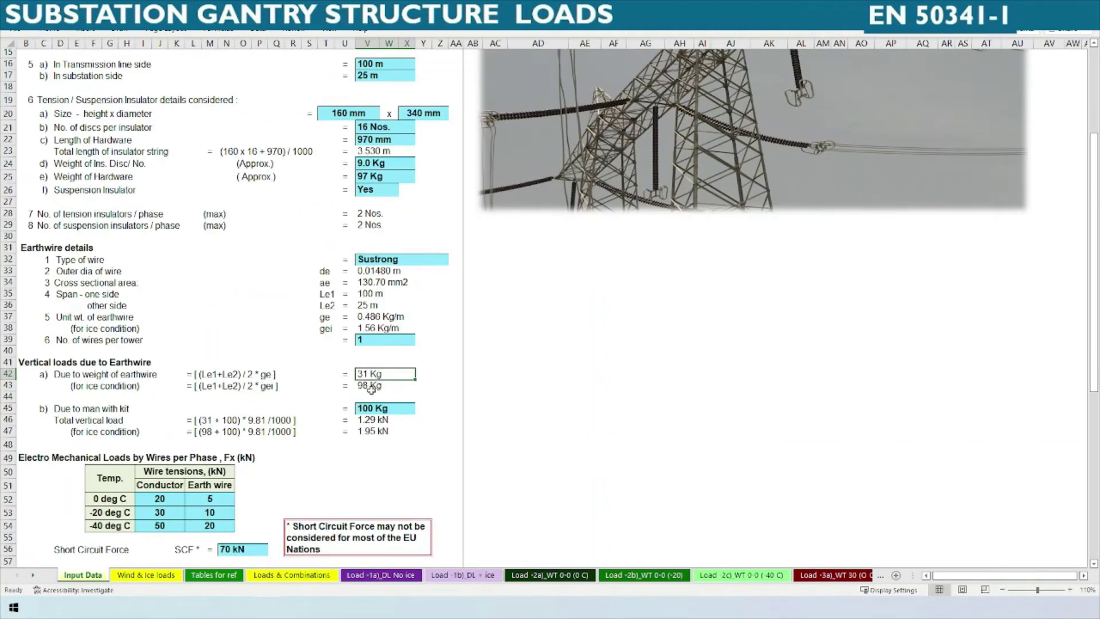
# - Review the 98 Kg iced vertical load, its unit weight formula, and the 100 Kg man-with-kit load
pyautogui.moveTo(371, 390); pyautogui.dragTo(71, 389)
pyautogui.click(295, 410)
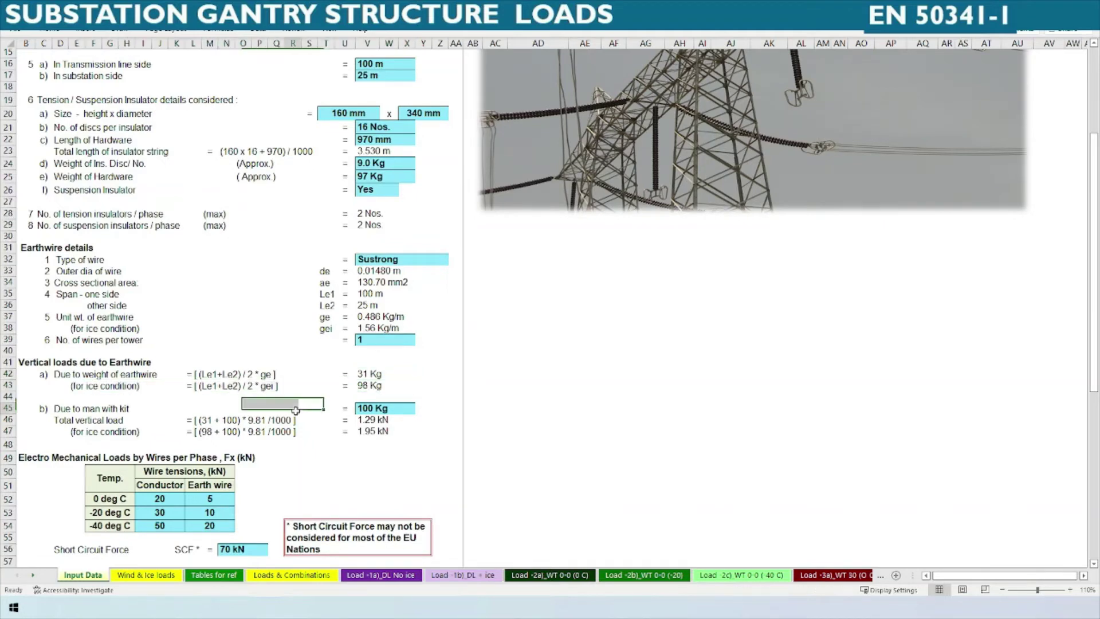
pyautogui.click(362, 387)
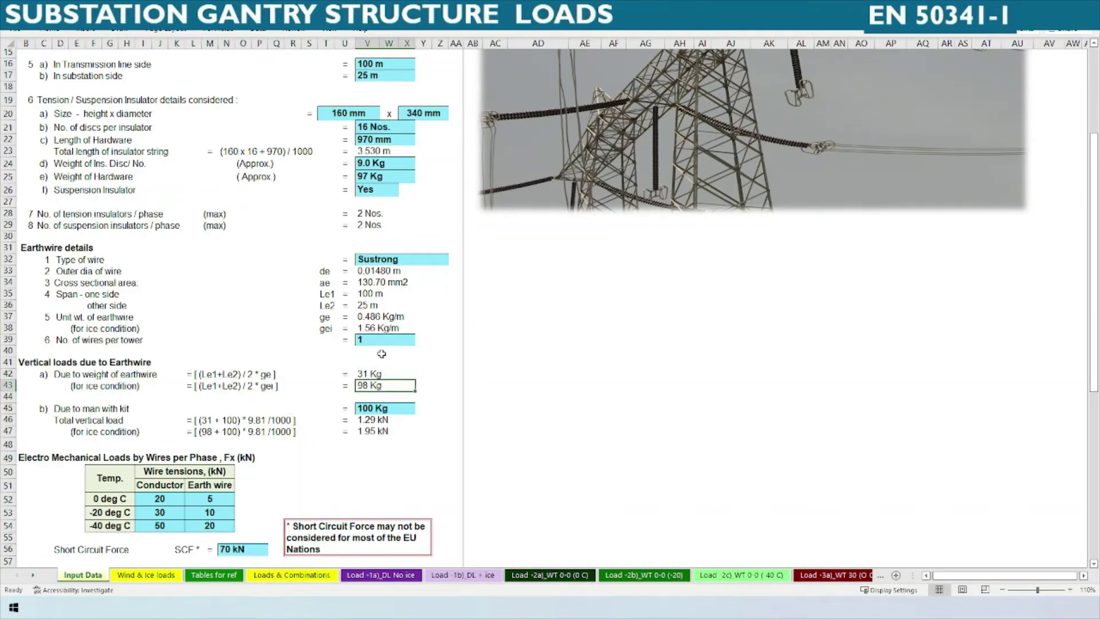
pyautogui.doubleClick(384, 329)
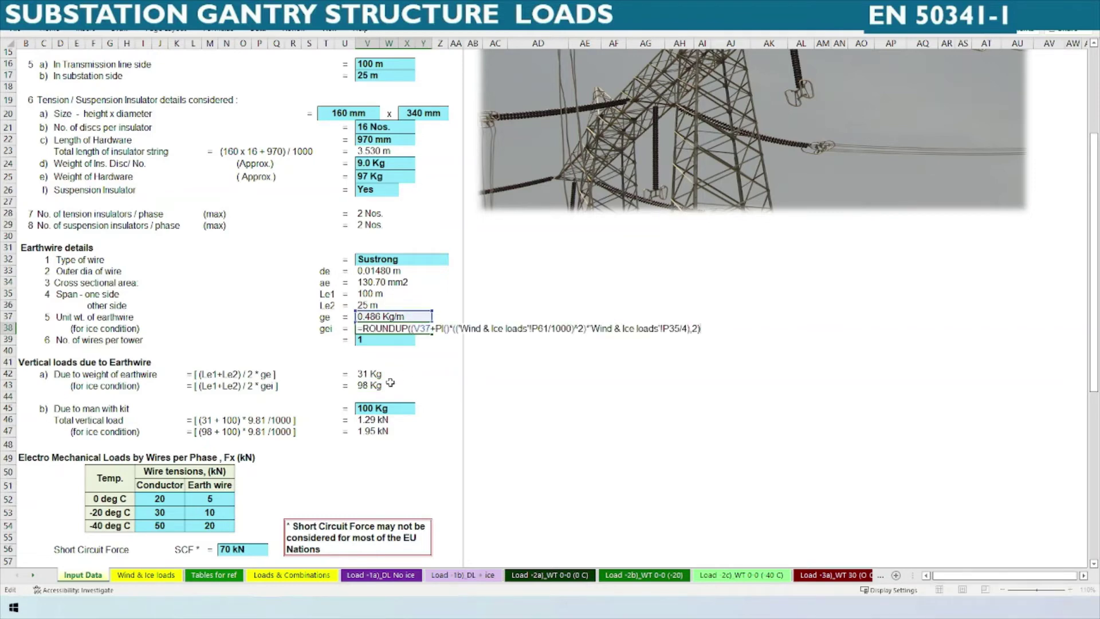
pyautogui.press('Escape')
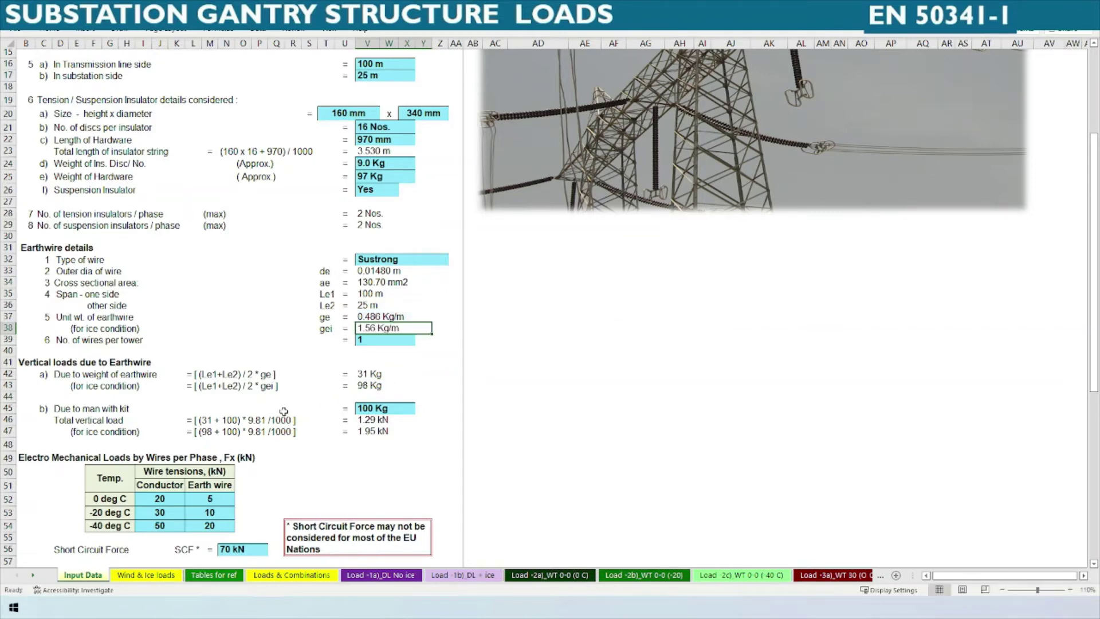
pyautogui.moveTo(61, 410); pyautogui.dragTo(286, 433)
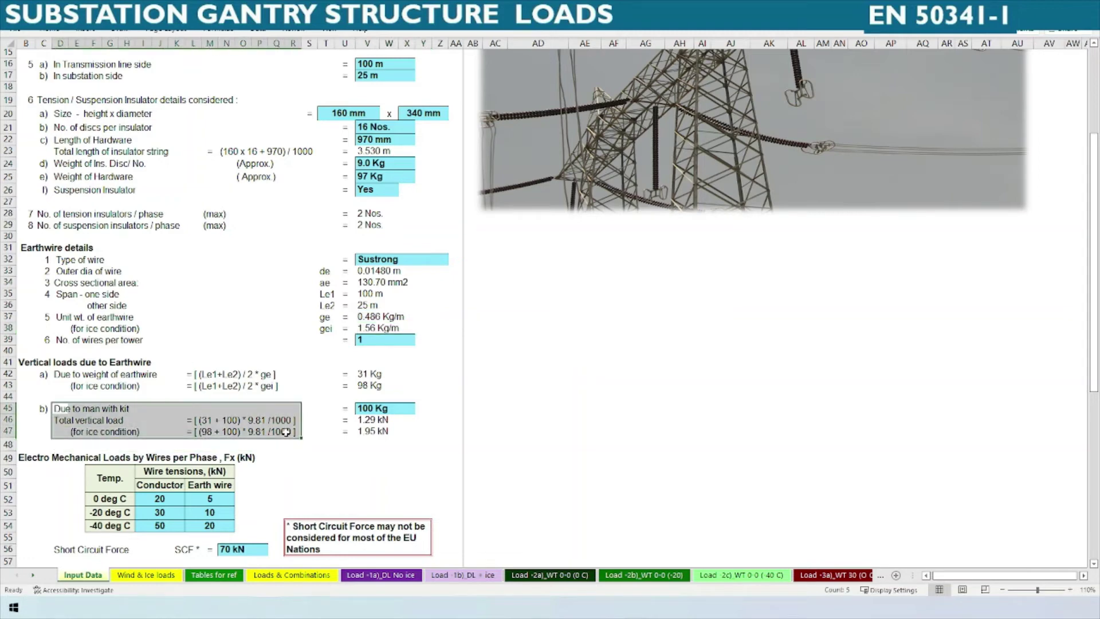
pyautogui.click(160, 421)
pyautogui.click(400, 408)
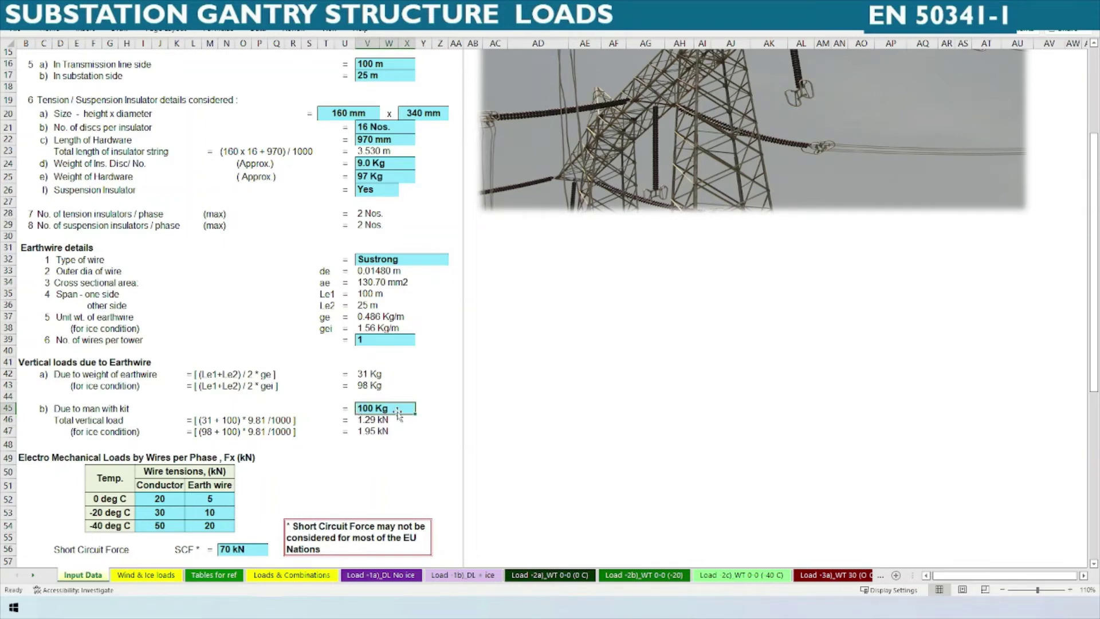
# - Check the 1.29 kN total vertical load and ice-condition formulas, then highlight the wire tension table headers
pyautogui.scroll(-2, 398, 414)
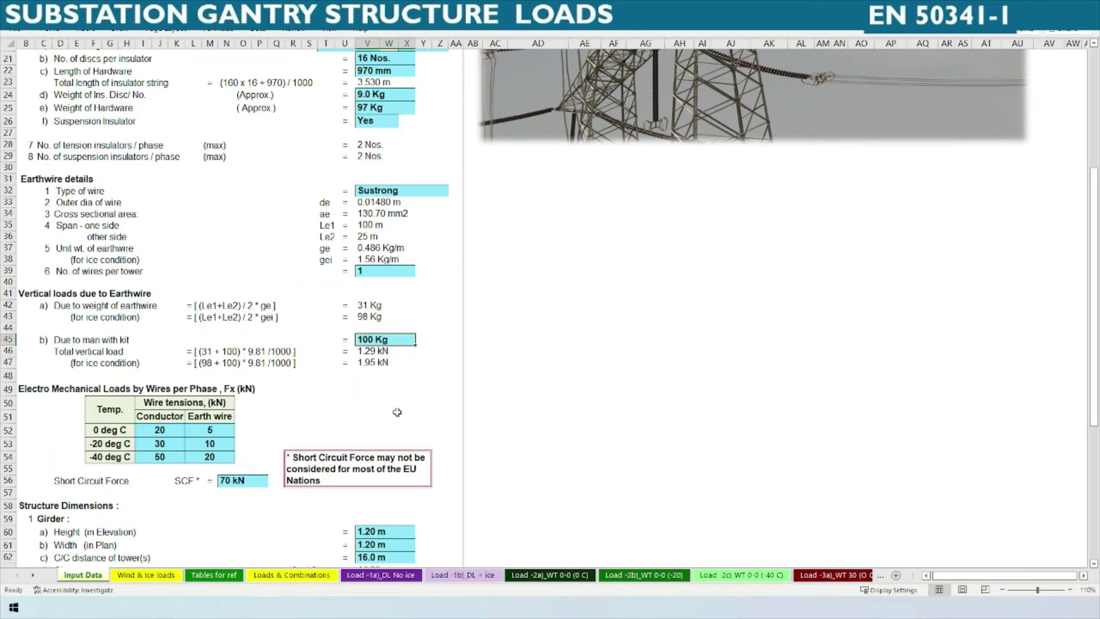
pyautogui.click(376, 356)
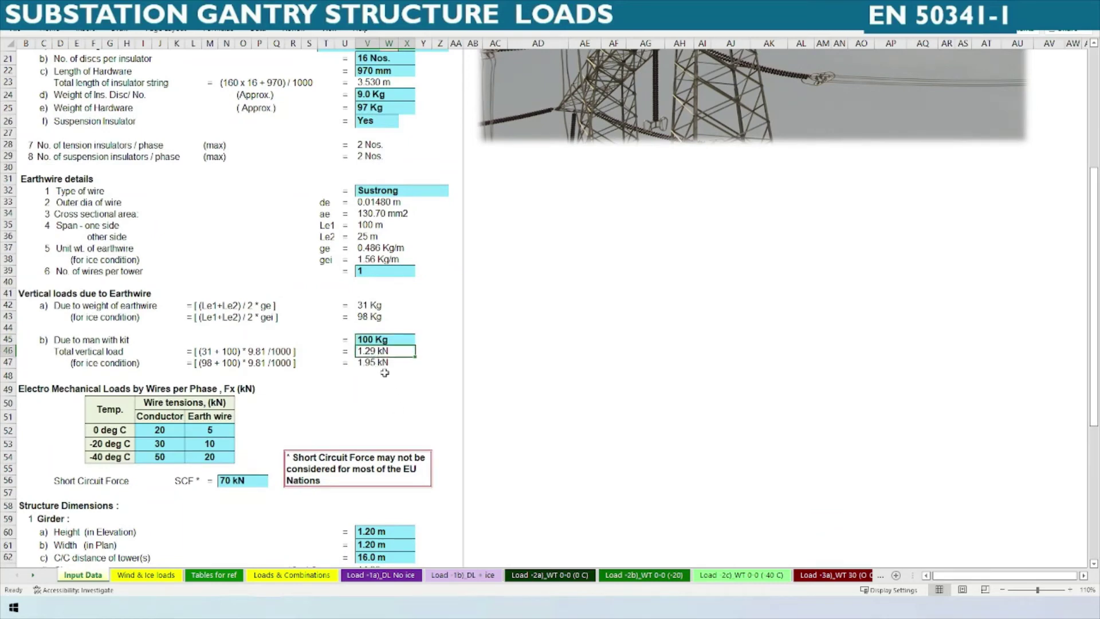
pyautogui.press('F2')
pyautogui.press('Escape')
pyautogui.press('F2')
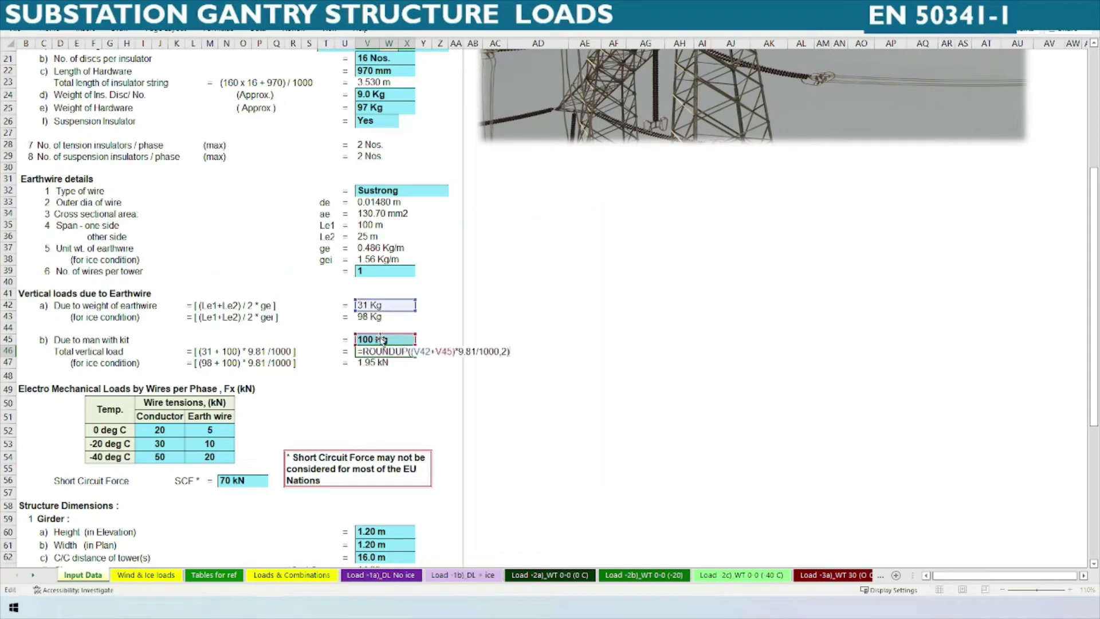
pyautogui.press('Escape')
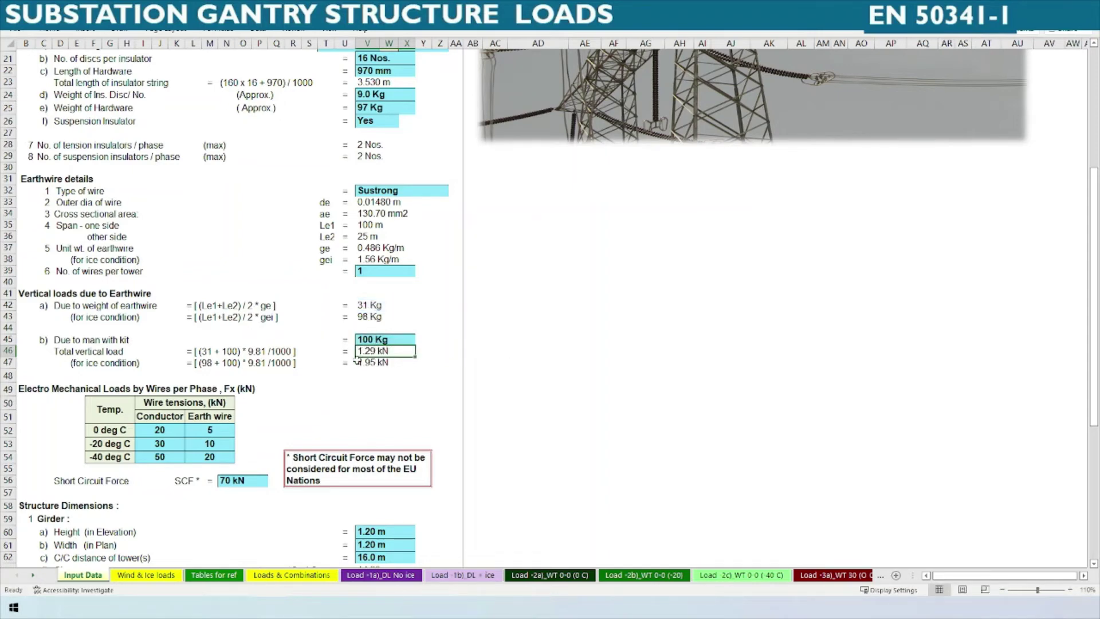
pyautogui.press('Down')
pyautogui.press('F2')
pyautogui.press('Escape')
pyautogui.click(331, 375)
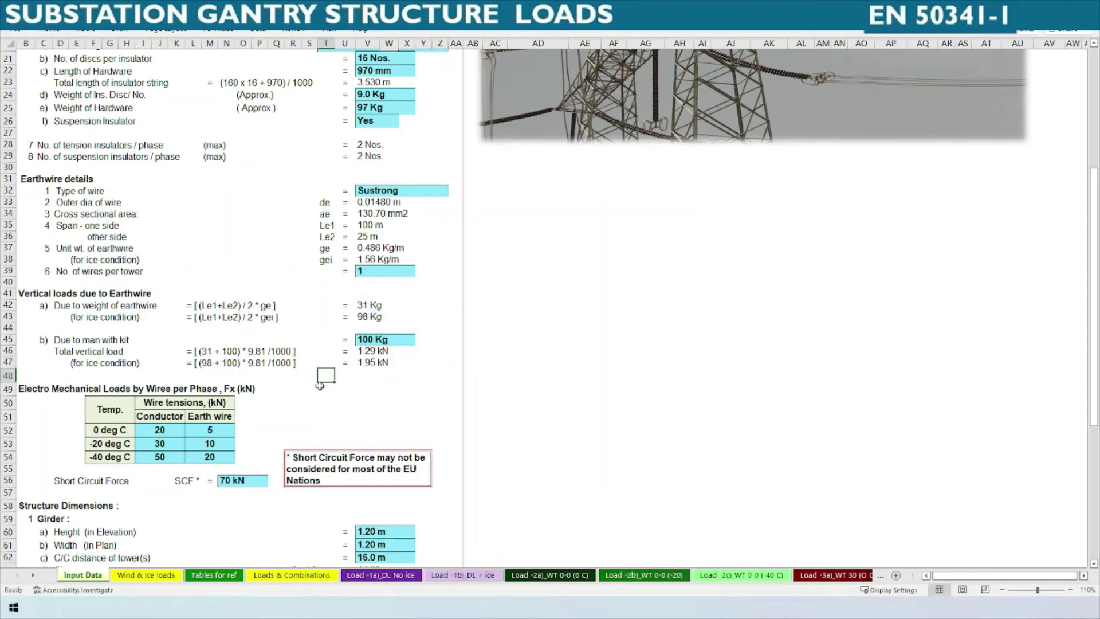
pyautogui.scroll(-4, 318, 386)
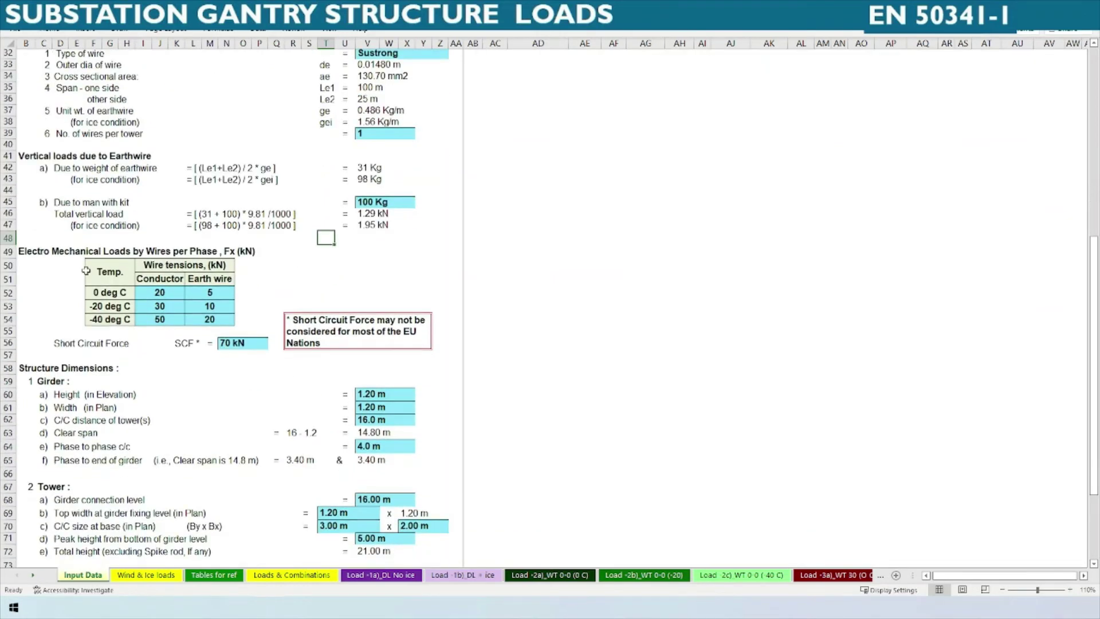
pyautogui.moveTo(91, 271); pyautogui.dragTo(197, 316)
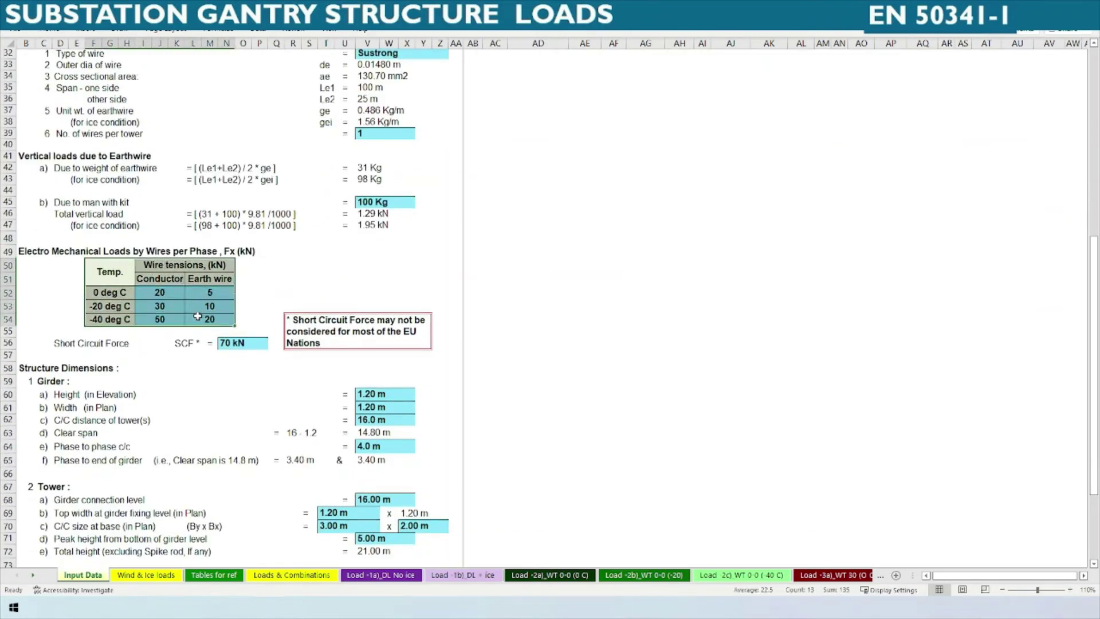
pyautogui.click(145, 299)
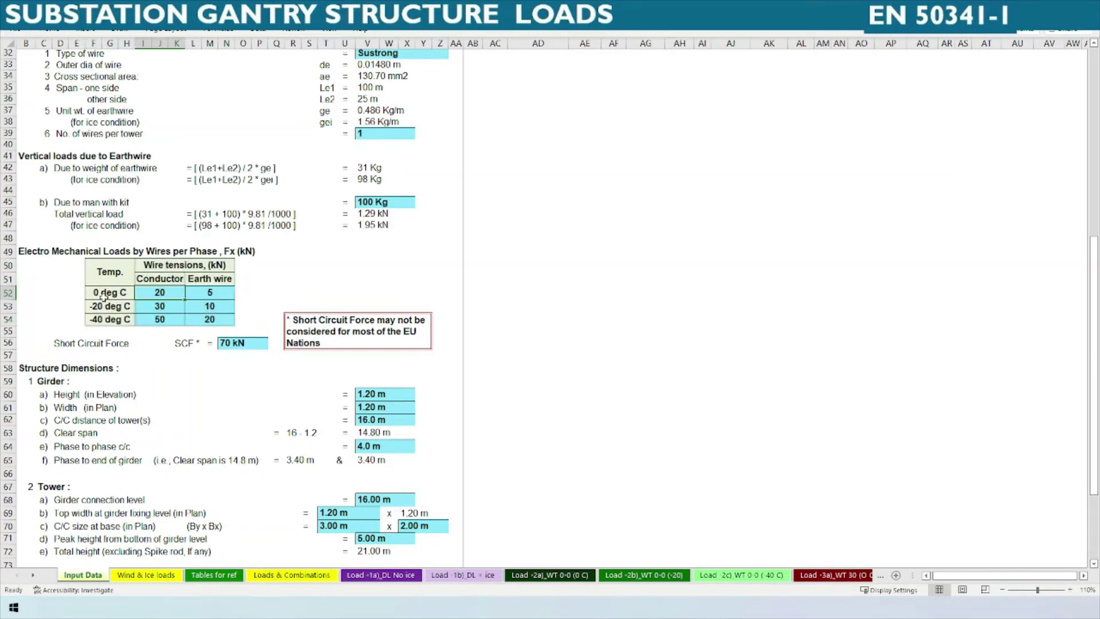
pyautogui.moveTo(104, 294); pyautogui.dragTo(107, 319)
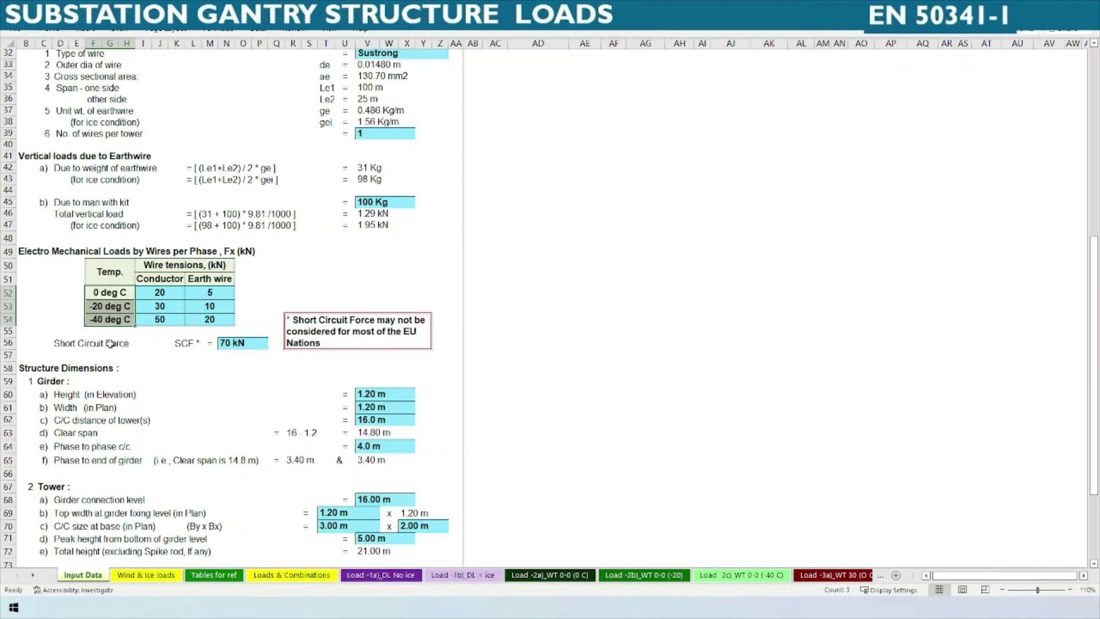
pyautogui.click(158, 364)
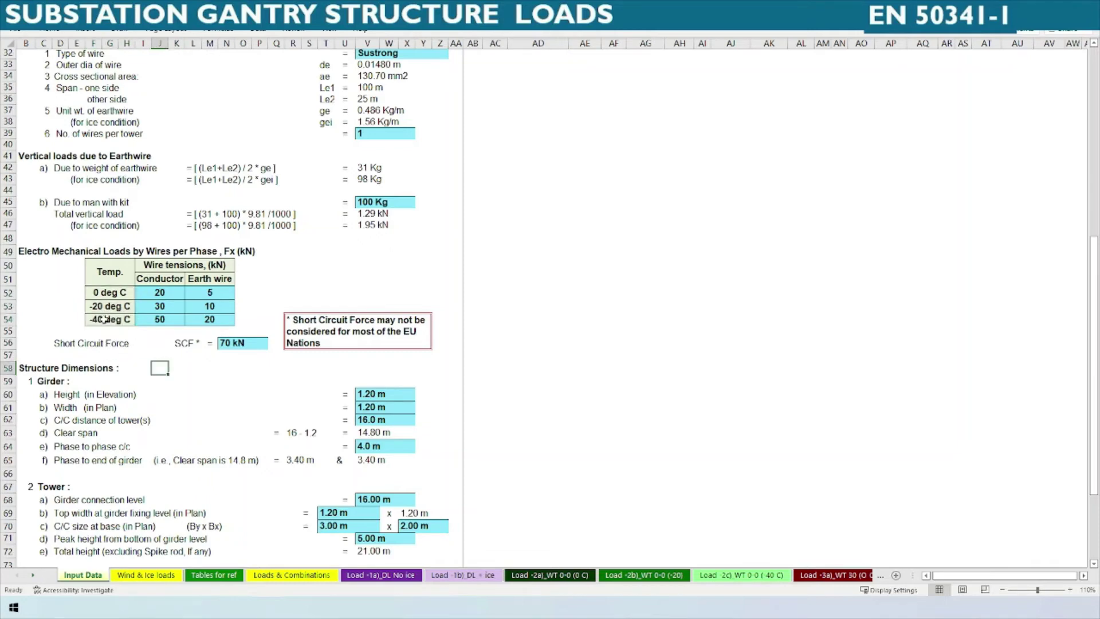
pyautogui.moveTo(105, 319)
pyautogui.mouseDown()
pyautogui.moveTo(141, 324)
pyautogui.moveTo(120, 319)
pyautogui.mouseUp()
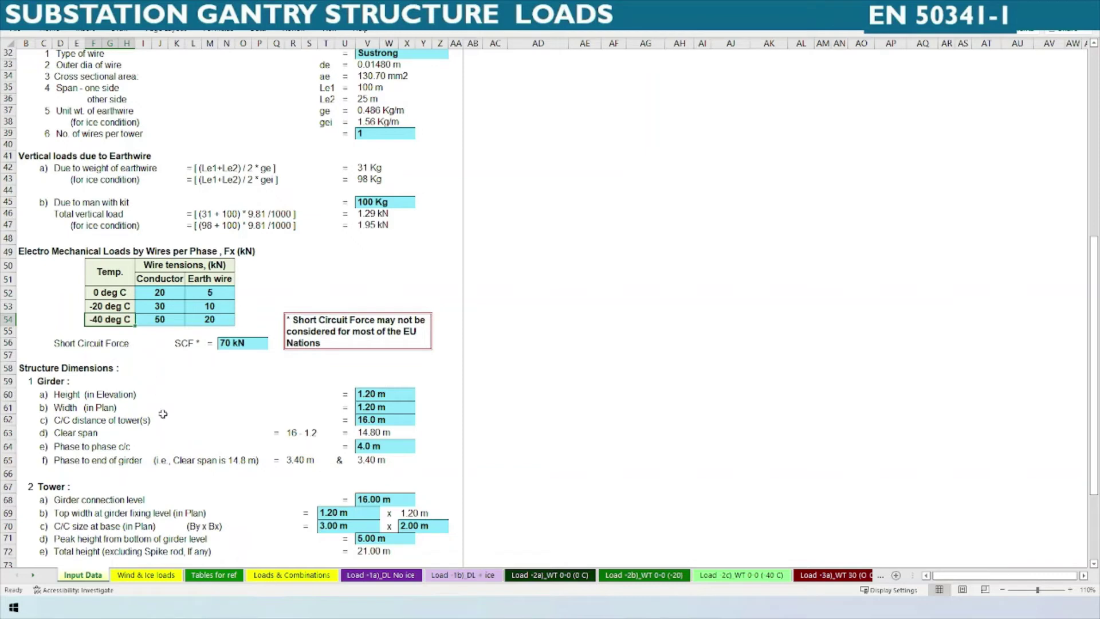
pyautogui.click(161, 408)
pyautogui.moveTo(124, 288); pyautogui.dragTo(113, 308)
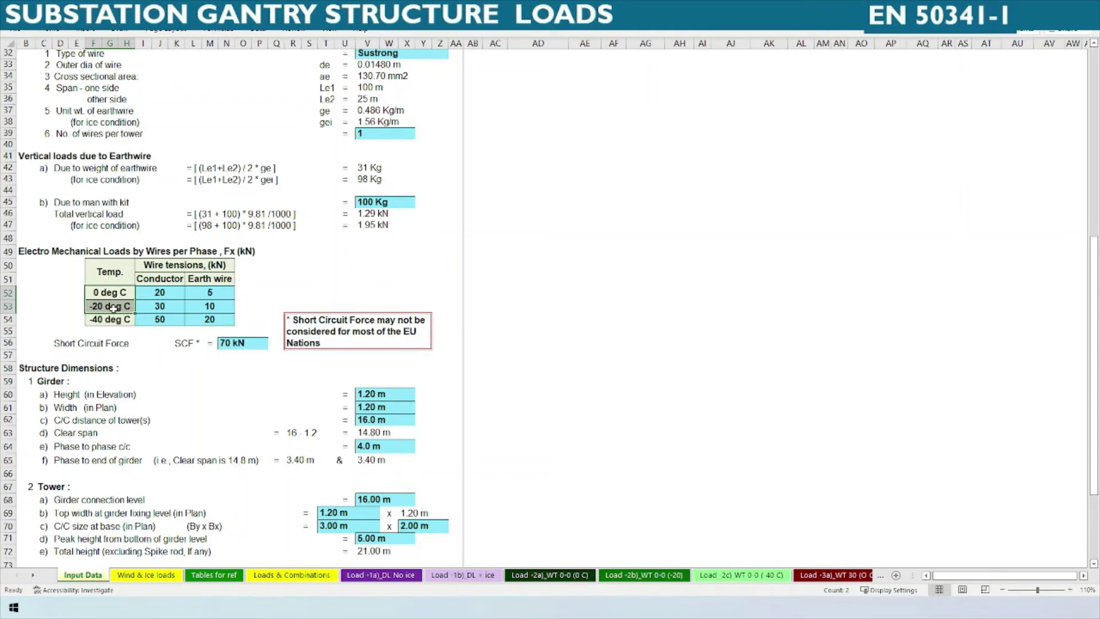
pyautogui.click(197, 365)
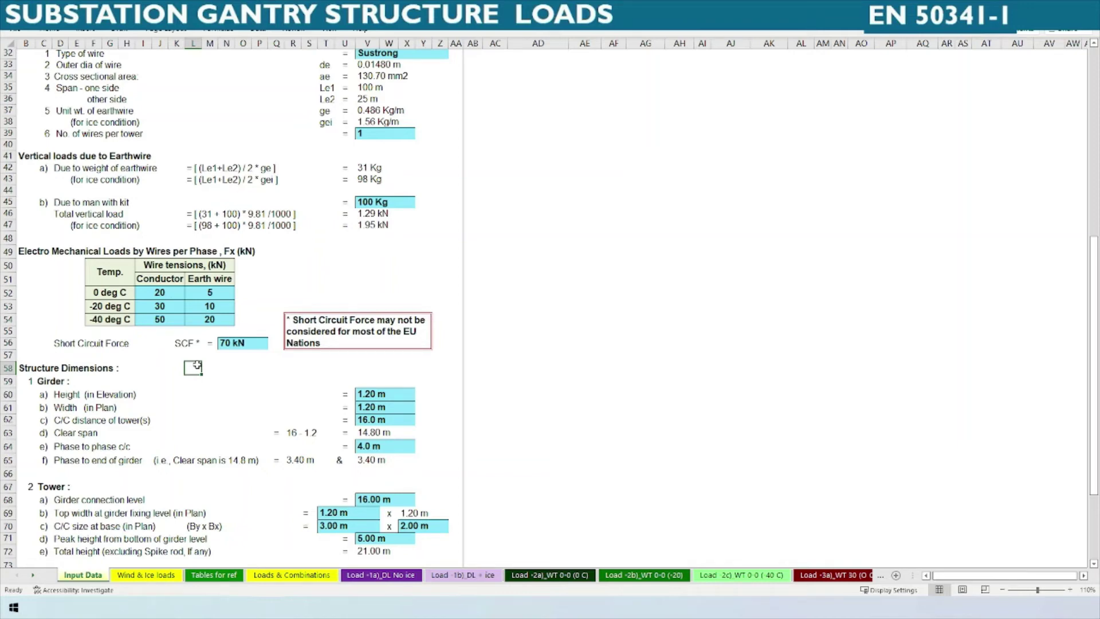
pyautogui.moveTo(156, 293); pyautogui.dragTo(203, 322)
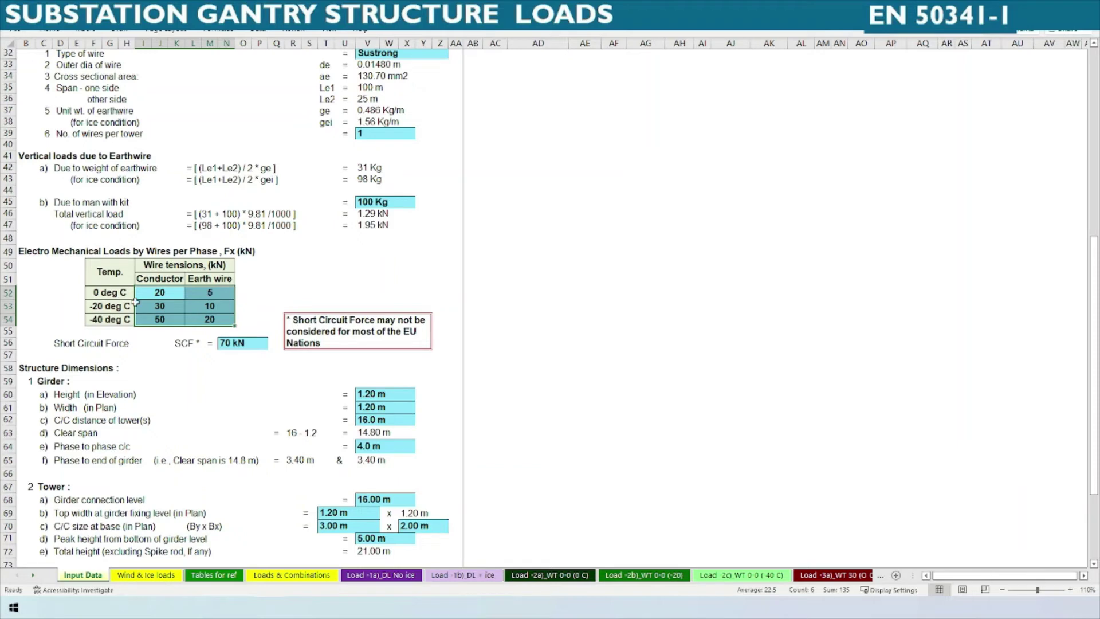
pyautogui.click(153, 294)
pyautogui.moveTo(153, 295); pyautogui.dragTo(153, 314)
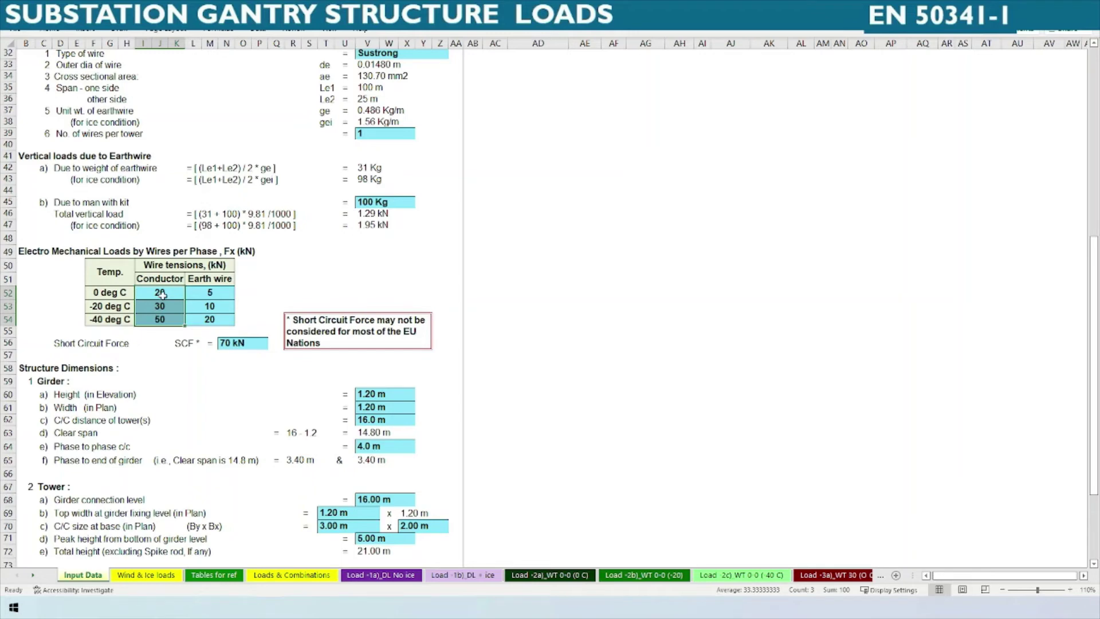
pyautogui.moveTo(163, 294); pyautogui.dragTo(197, 321)
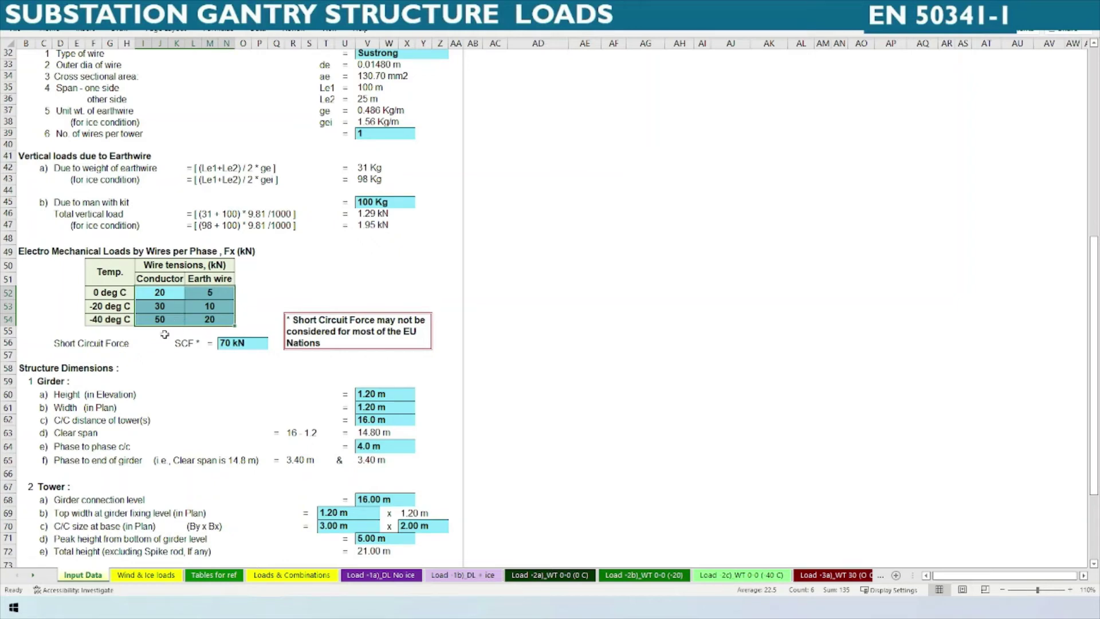
pyautogui.click(162, 297)
pyautogui.moveTo(163, 302); pyautogui.dragTo(163, 306)
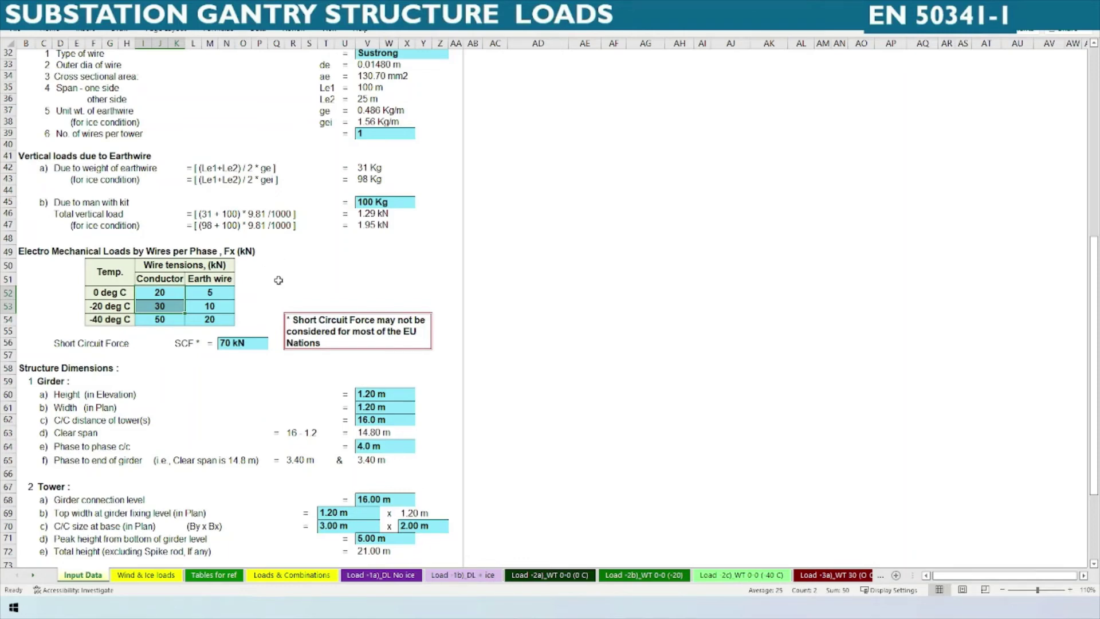
pyautogui.moveTo(225, 296); pyautogui.dragTo(224, 318)
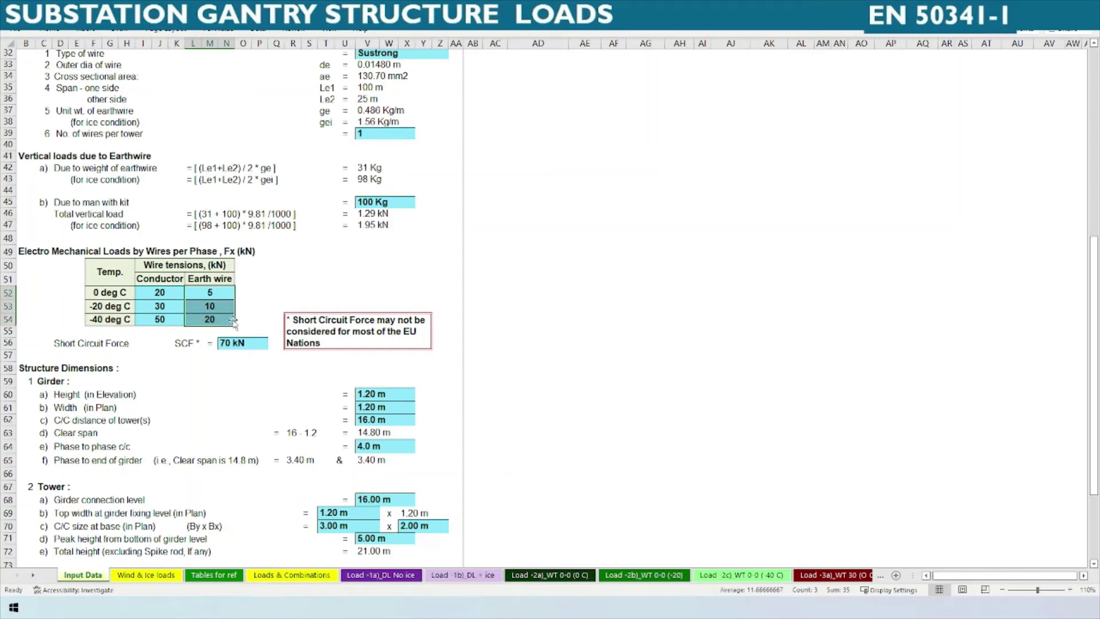
pyautogui.click(295, 279)
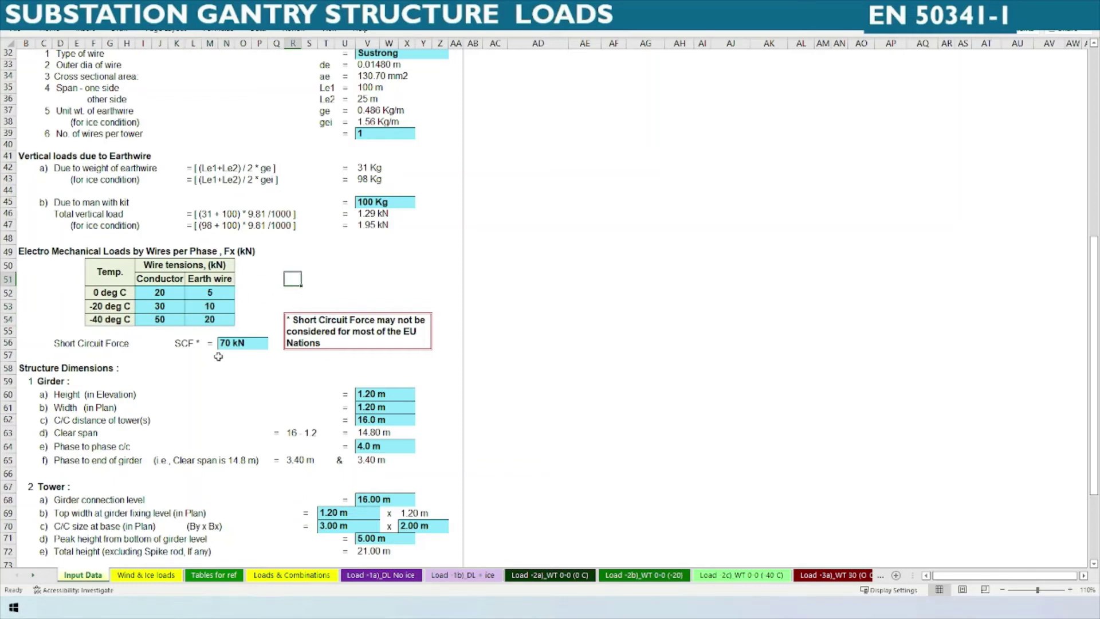
pyautogui.click(261, 342)
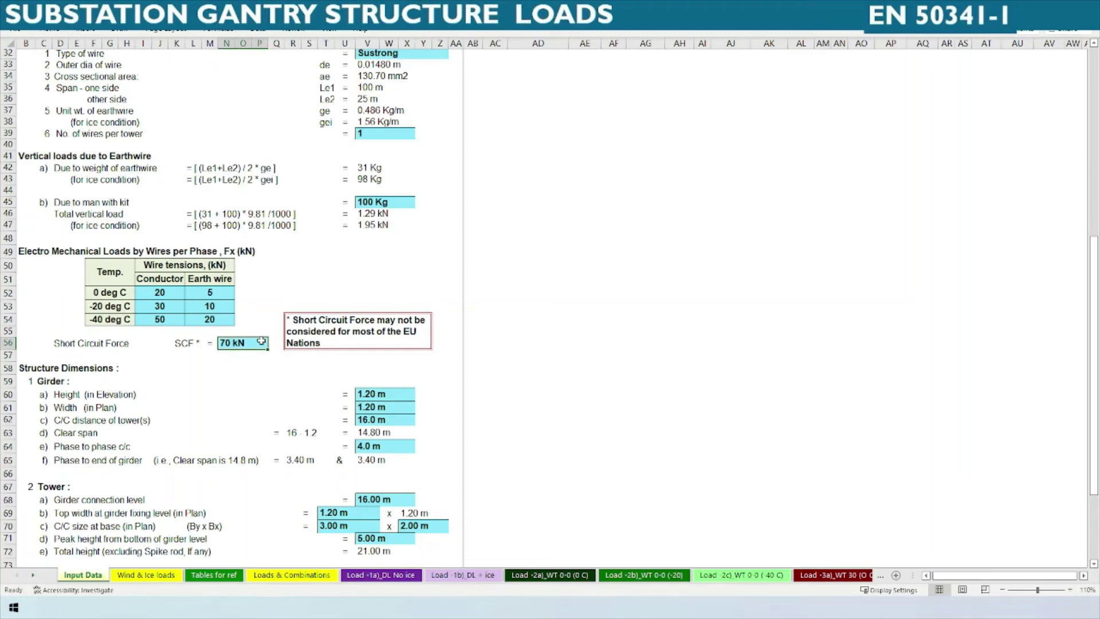
pyautogui.click(267, 284)
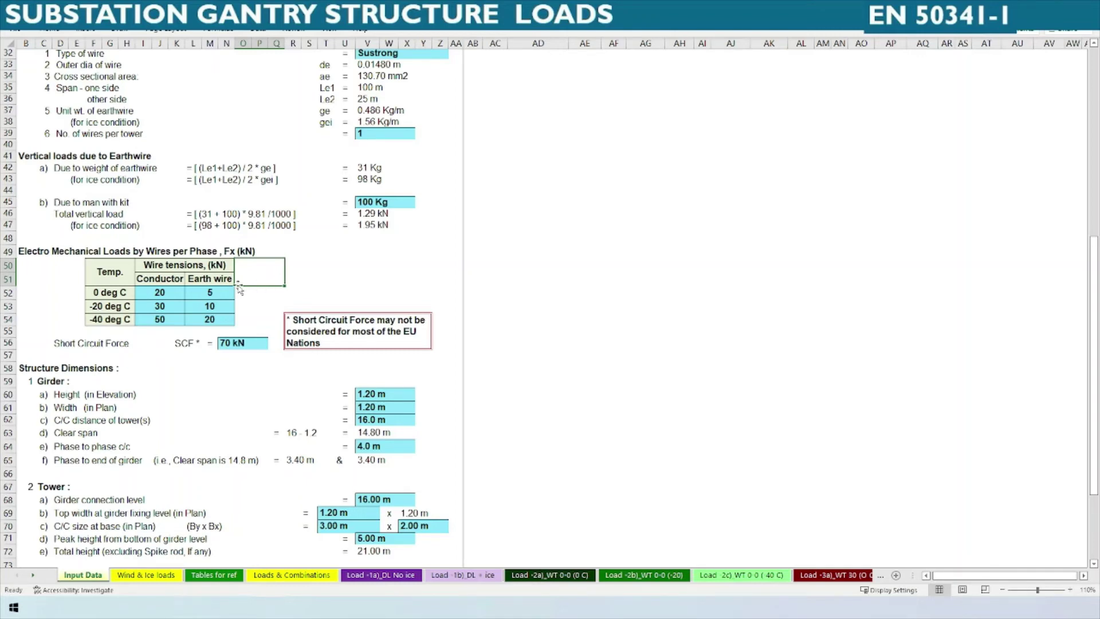
pyautogui.click(337, 277)
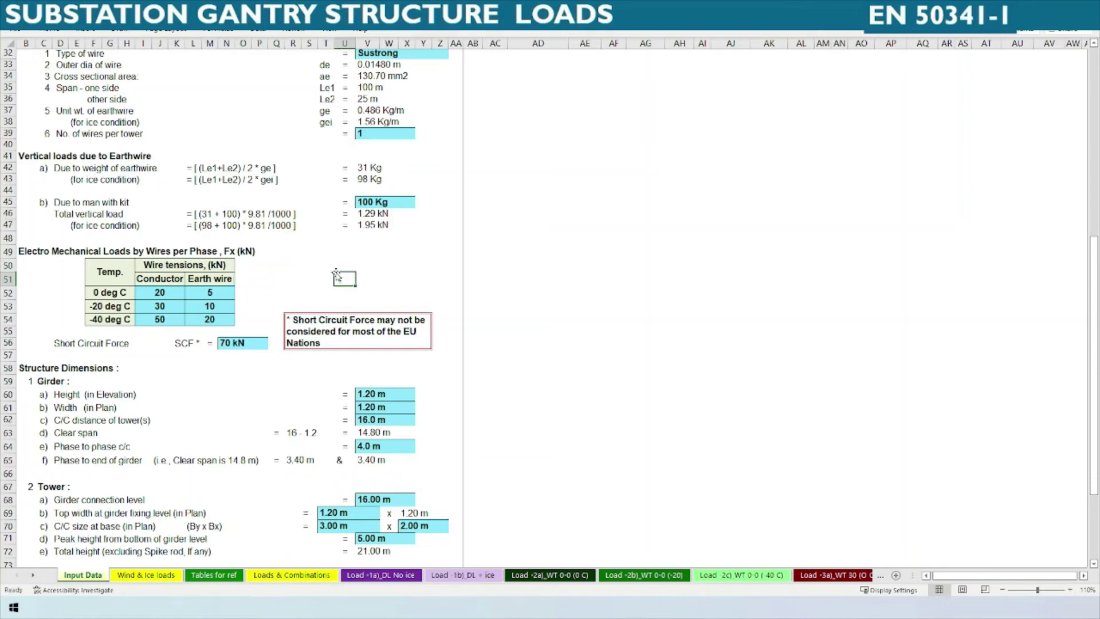
pyautogui.click(246, 342)
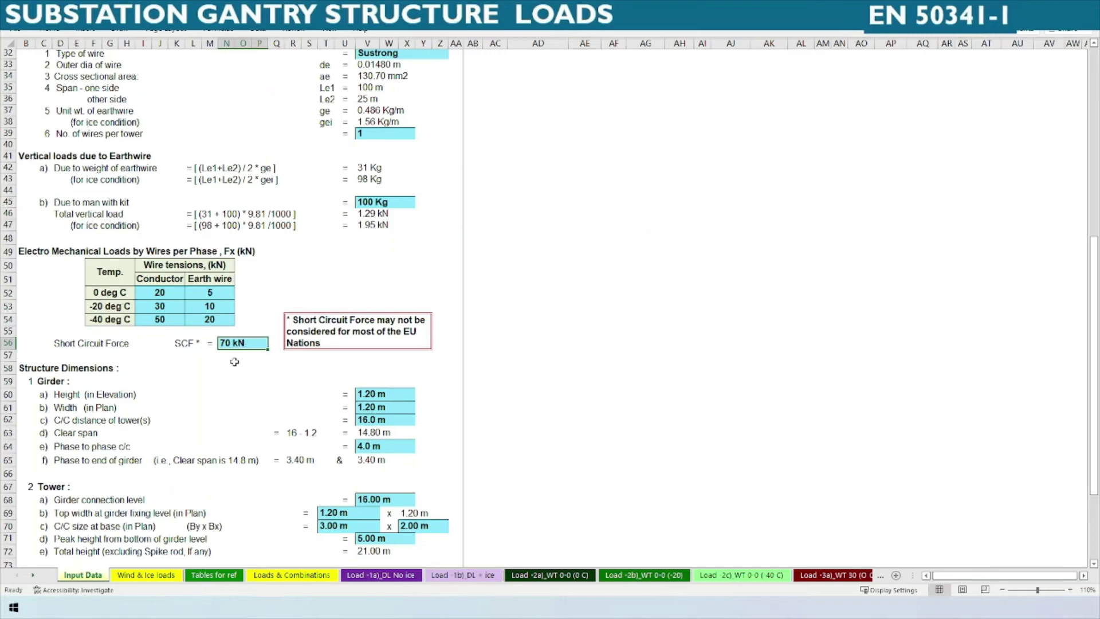
pyautogui.click(330, 331)
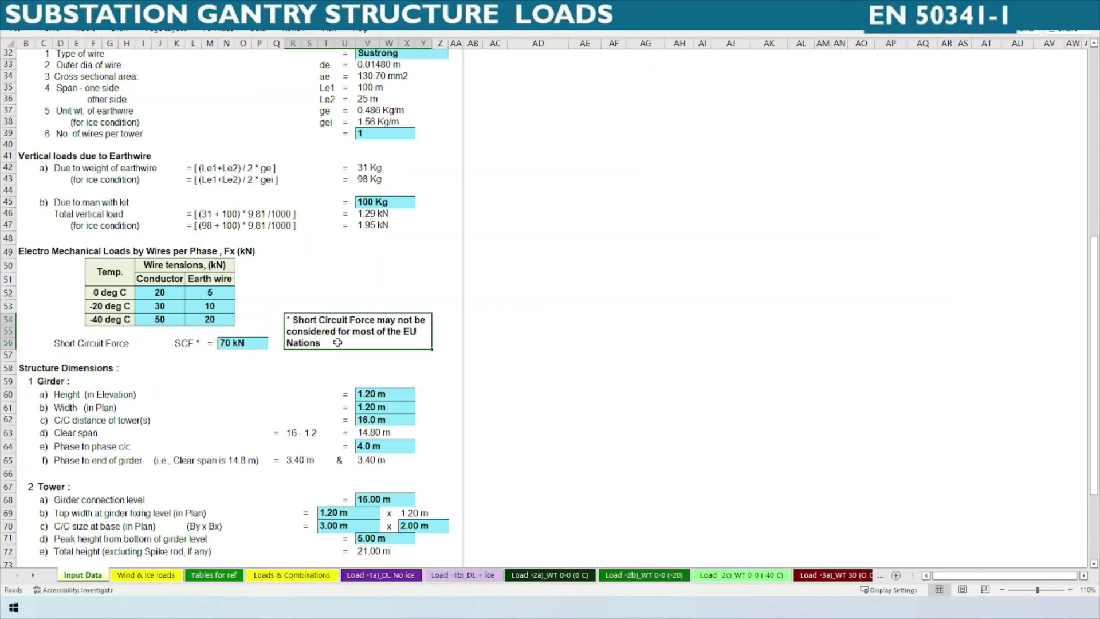
pyautogui.click(244, 347)
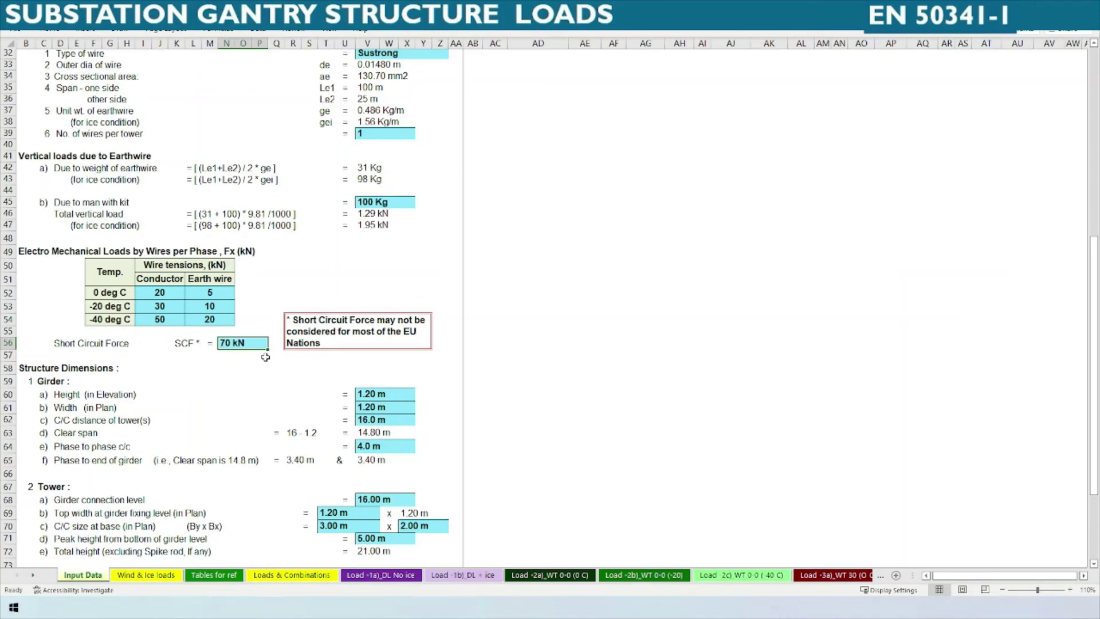
pyautogui.click(264, 368)
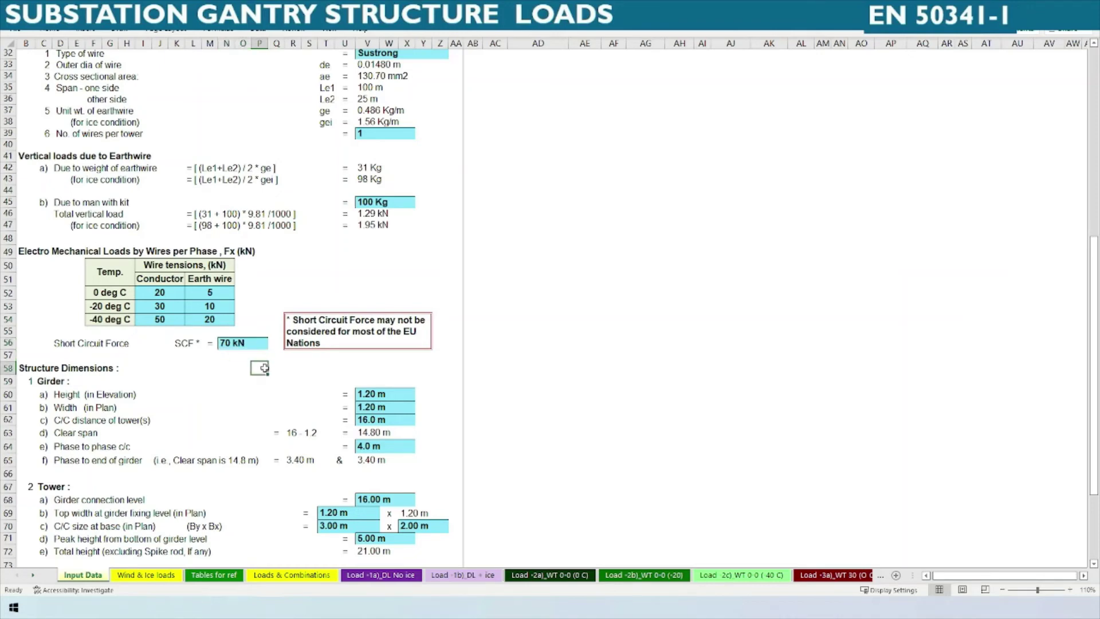
pyautogui.scroll(-3, 264, 367)
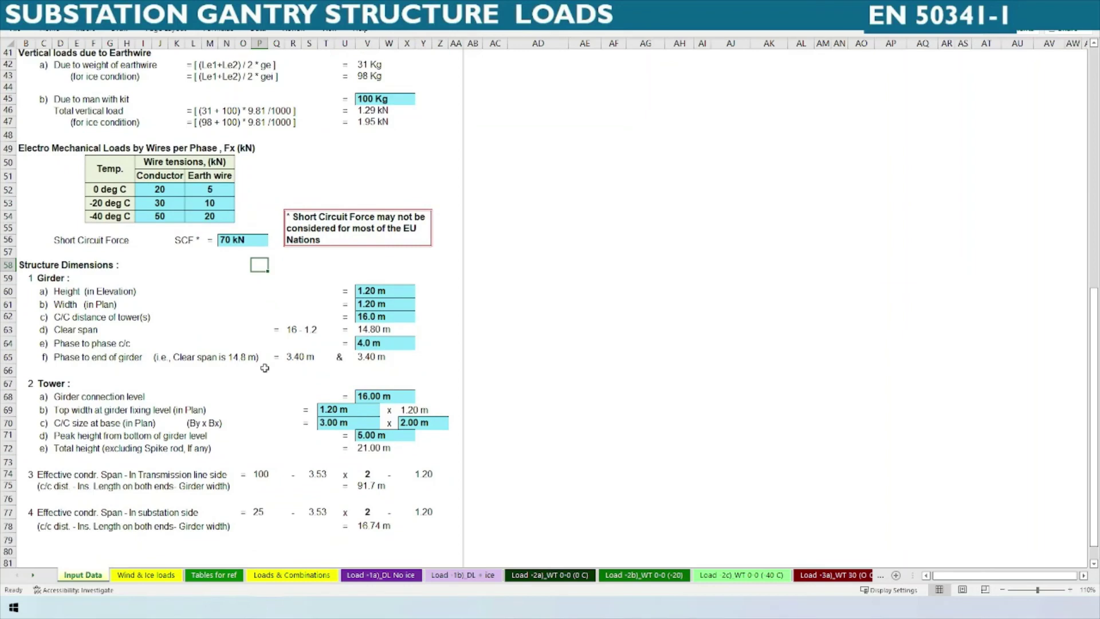
pyautogui.click(211, 292)
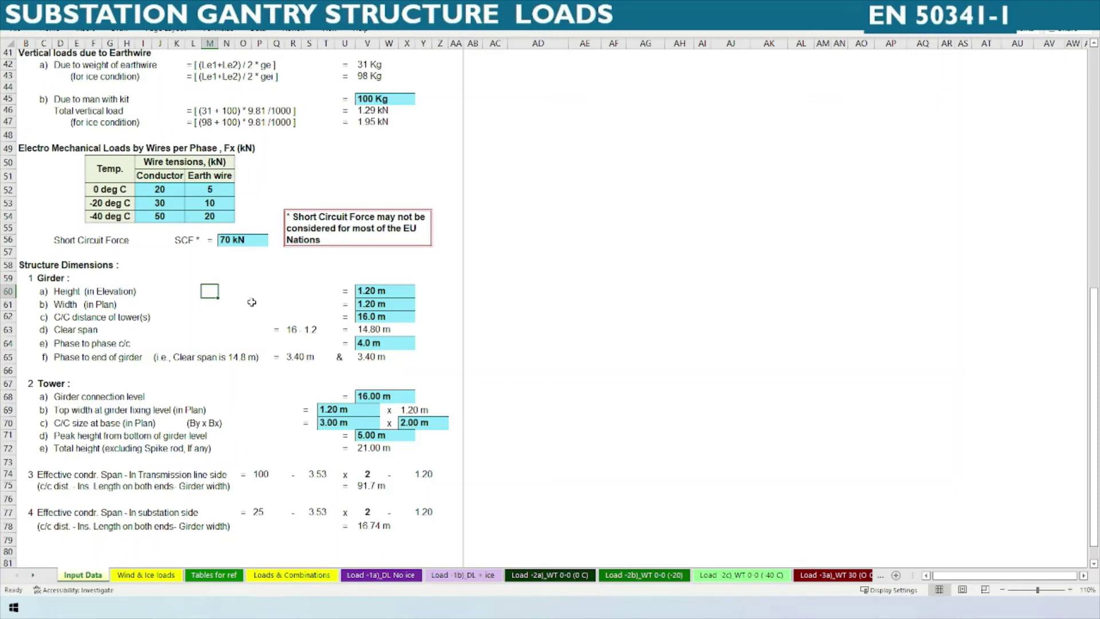
pyautogui.click(244, 265)
pyautogui.click(273, 275)
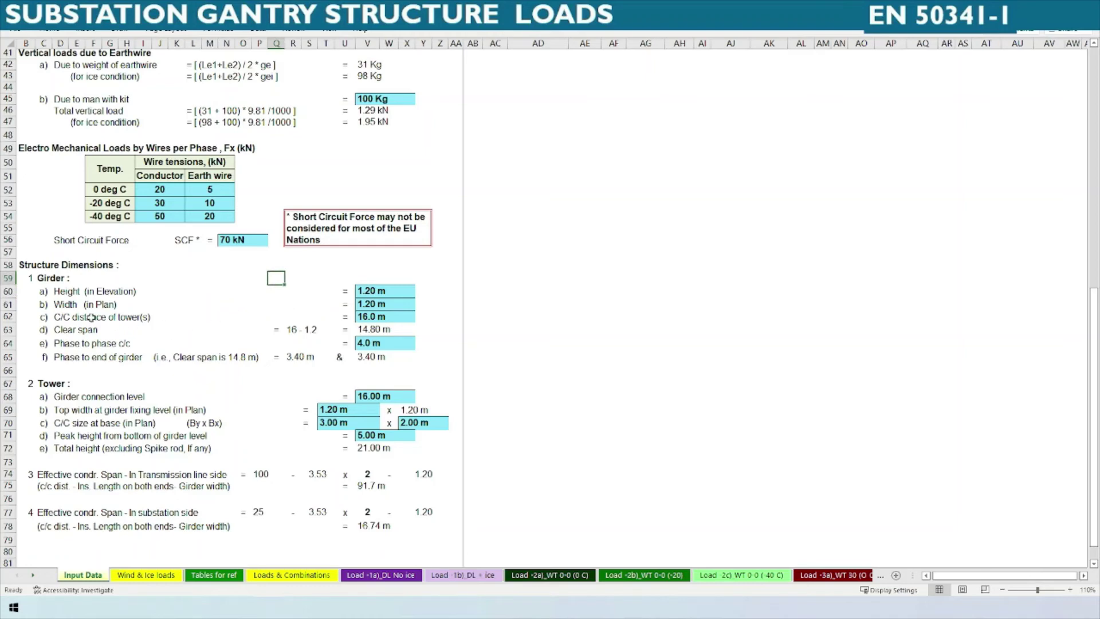
pyautogui.moveTo(46, 291); pyautogui.dragTo(182, 338)
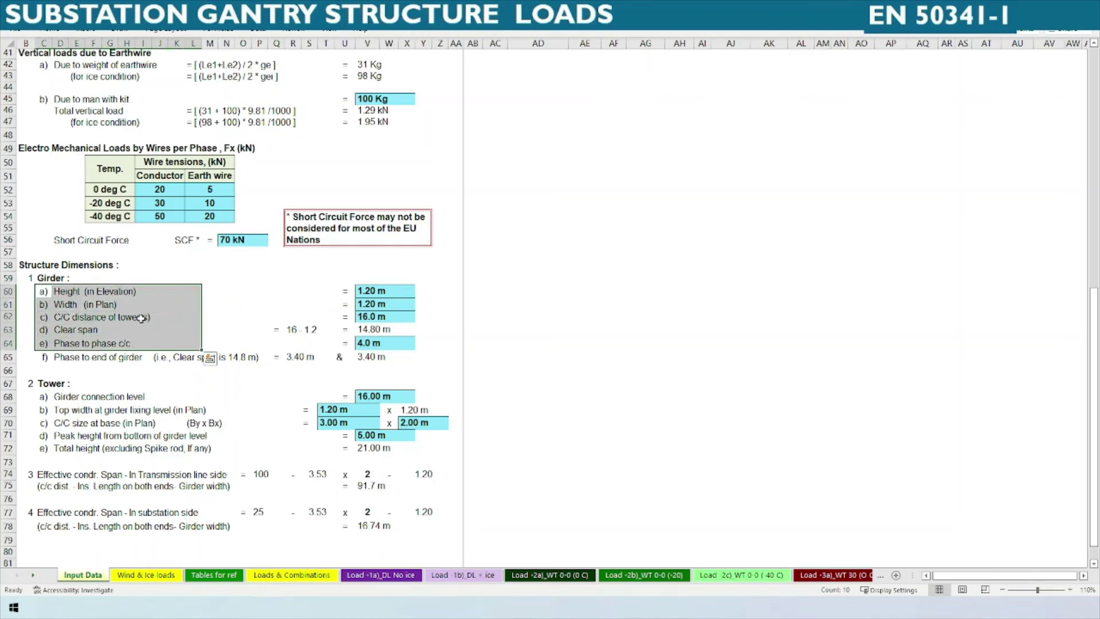
pyautogui.moveTo(40, 294); pyautogui.dragTo(396, 355)
pyautogui.click(247, 319)
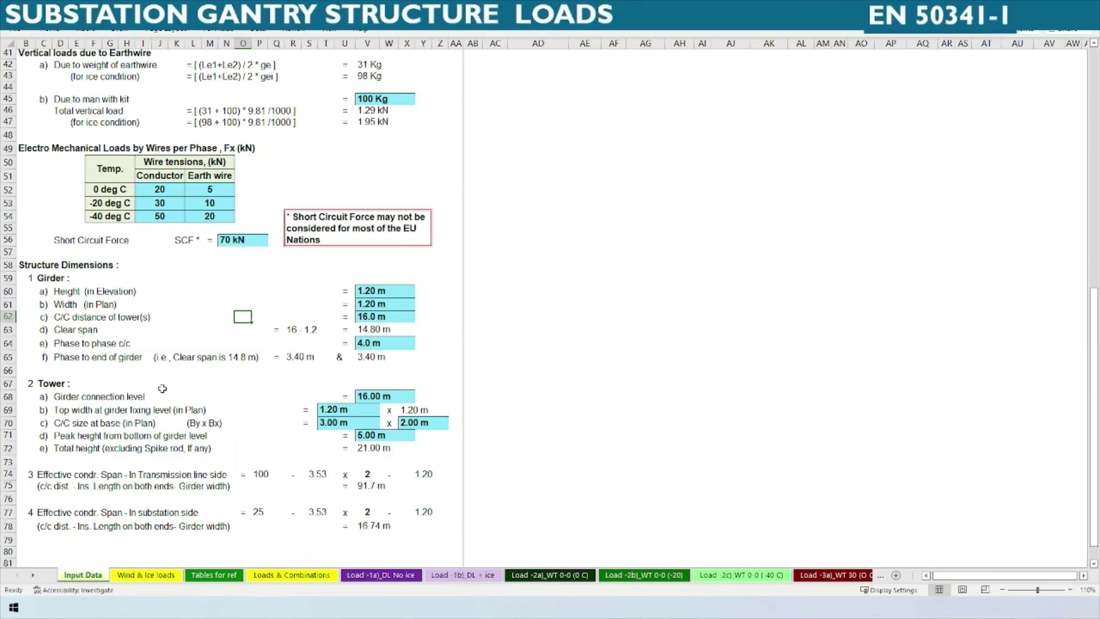
pyautogui.click(252, 397)
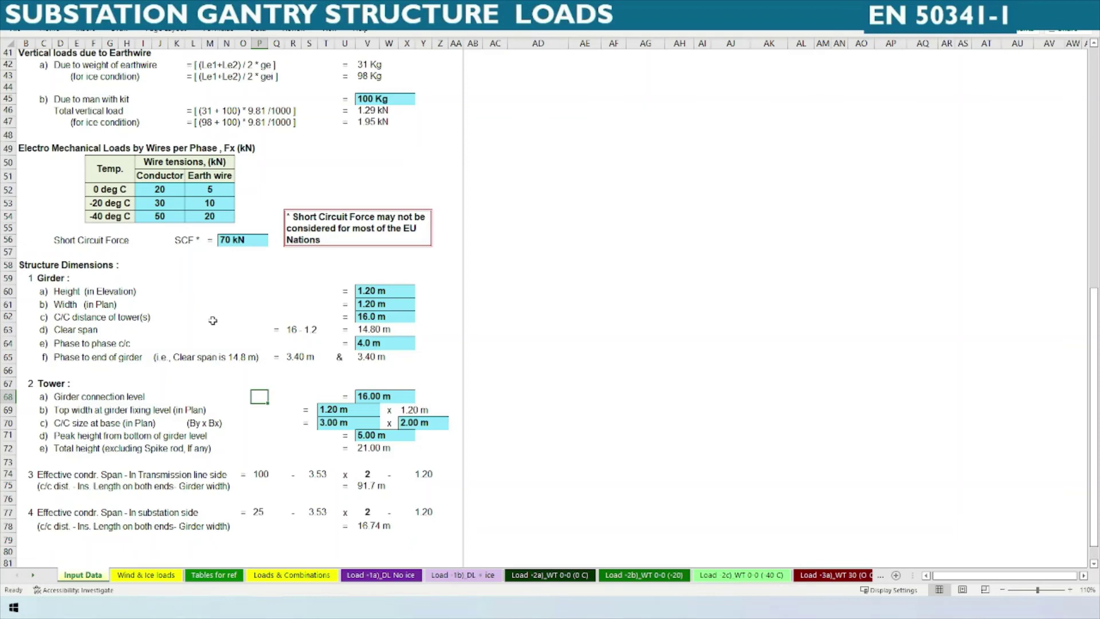
pyautogui.click(211, 292)
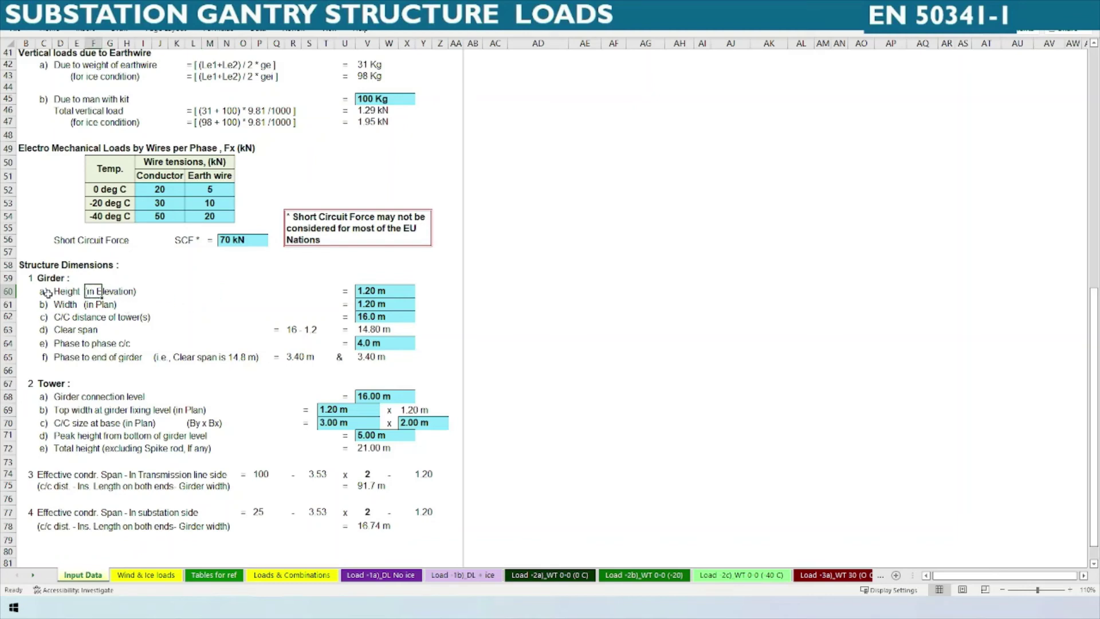
pyautogui.moveTo(32, 265); pyautogui.dragTo(308, 372)
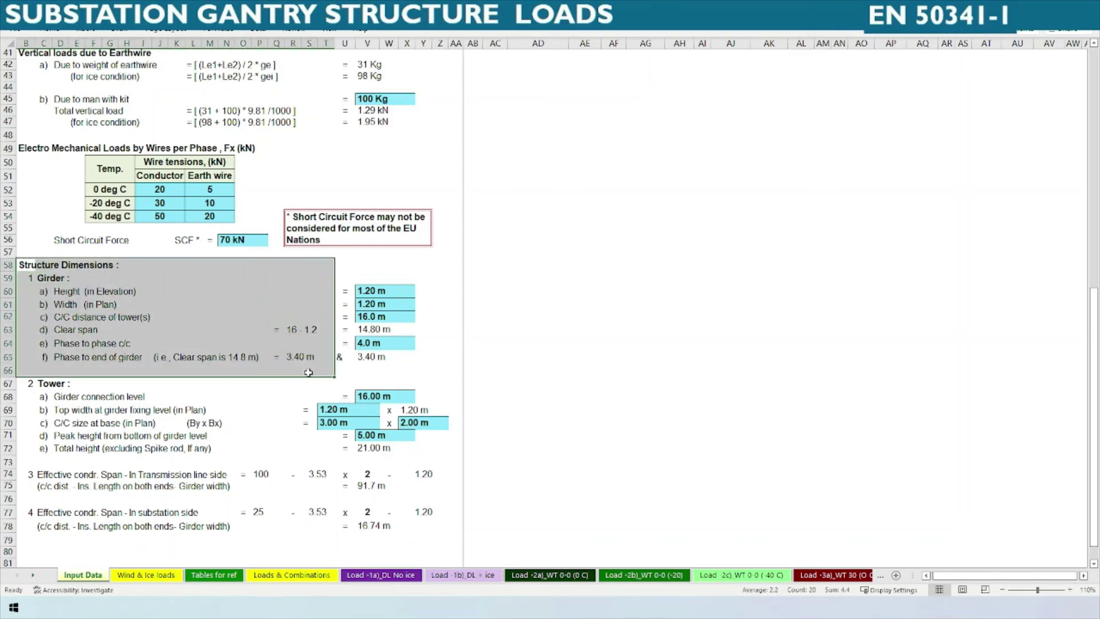
pyautogui.click(381, 289)
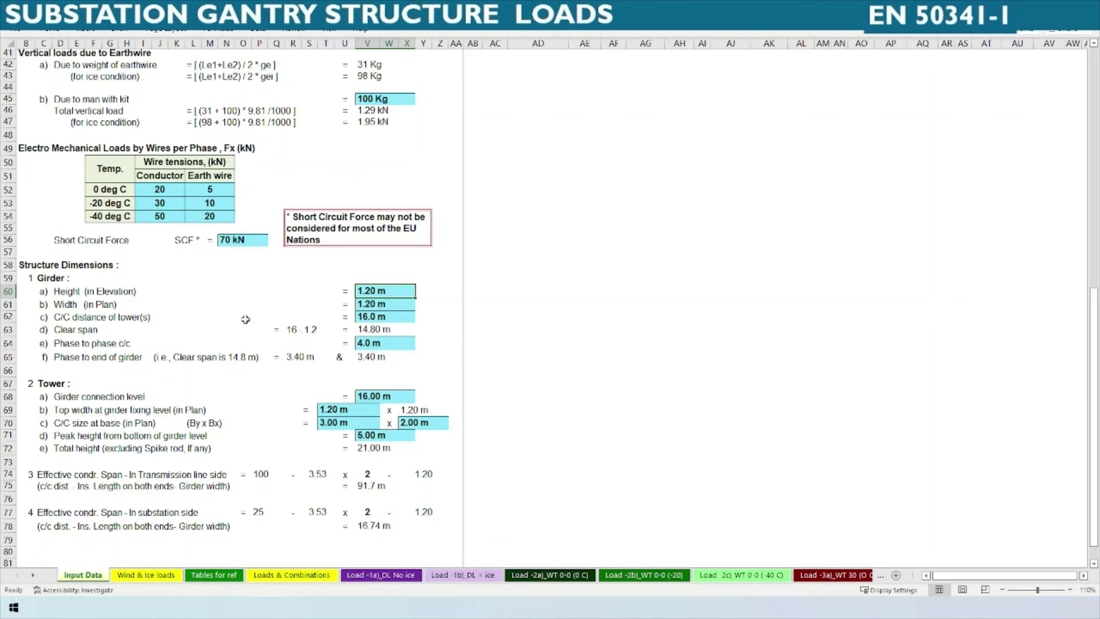
pyautogui.click(403, 329)
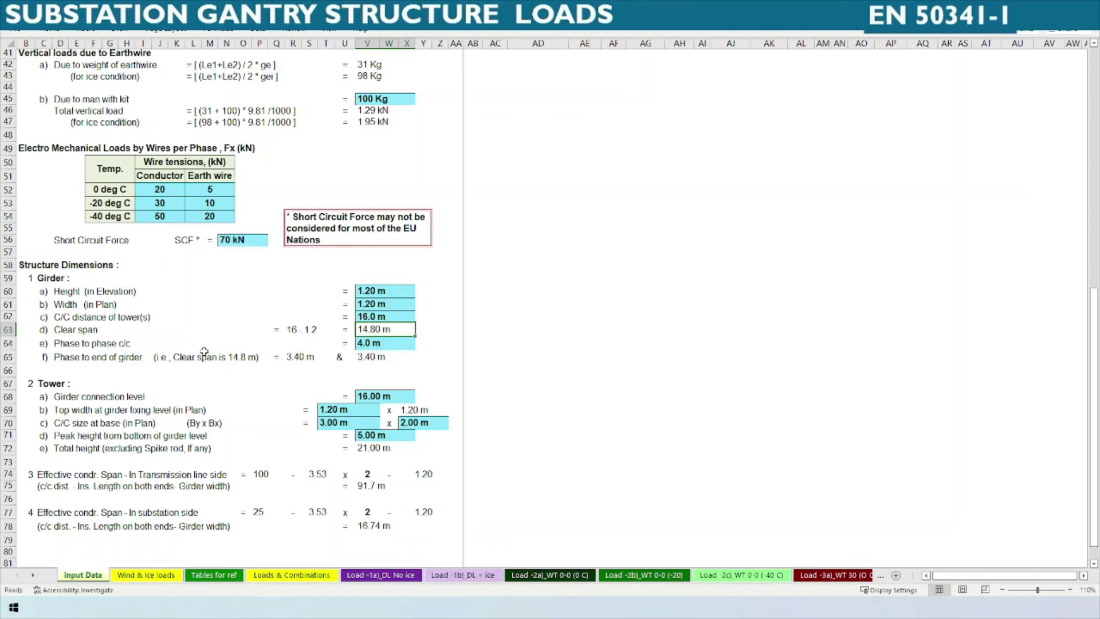
pyautogui.click(304, 360)
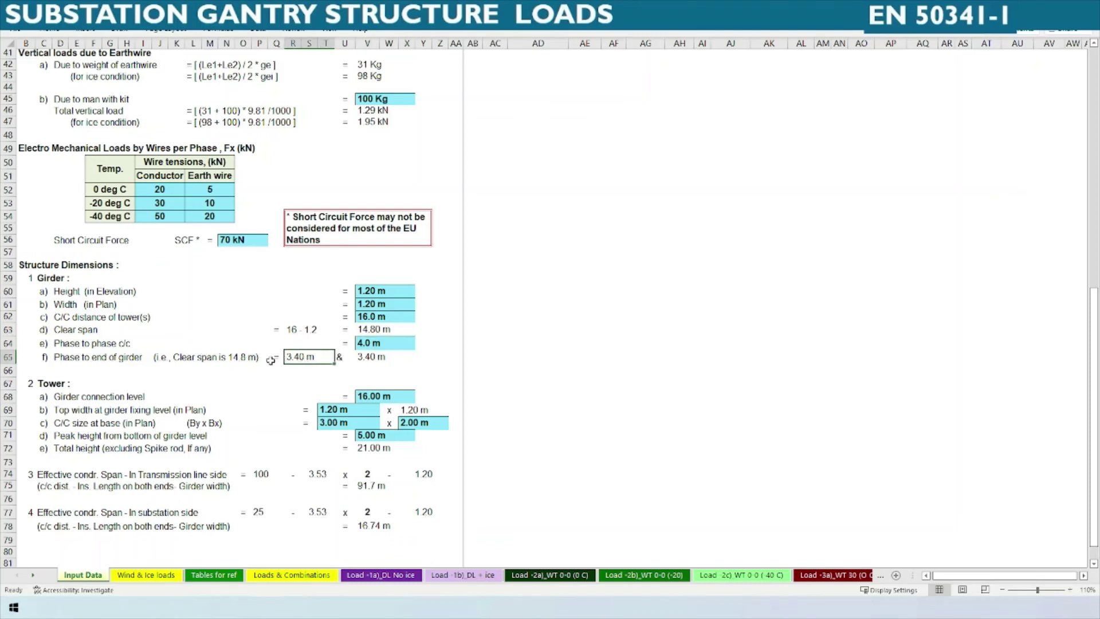
pyautogui.scroll(-1, 271, 361)
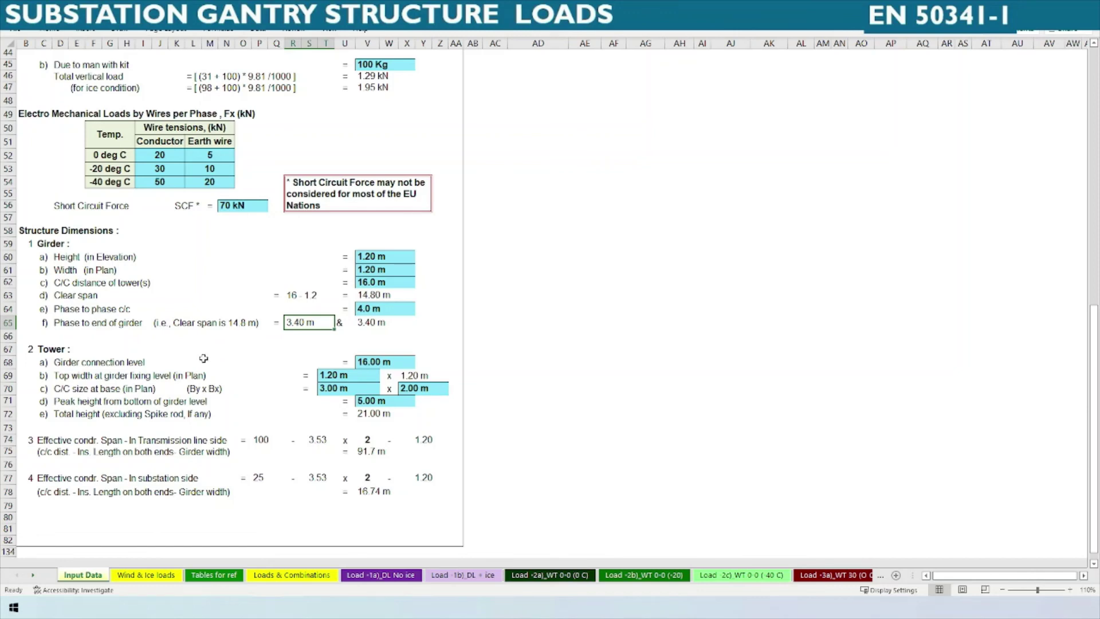
pyautogui.click(369, 362)
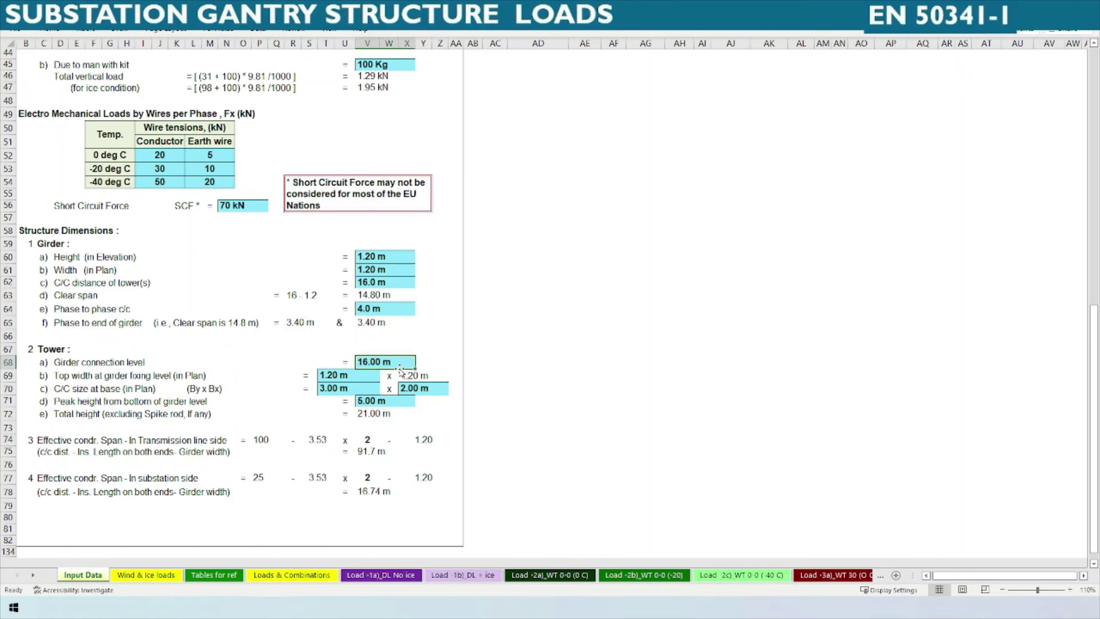
pyautogui.click(348, 375)
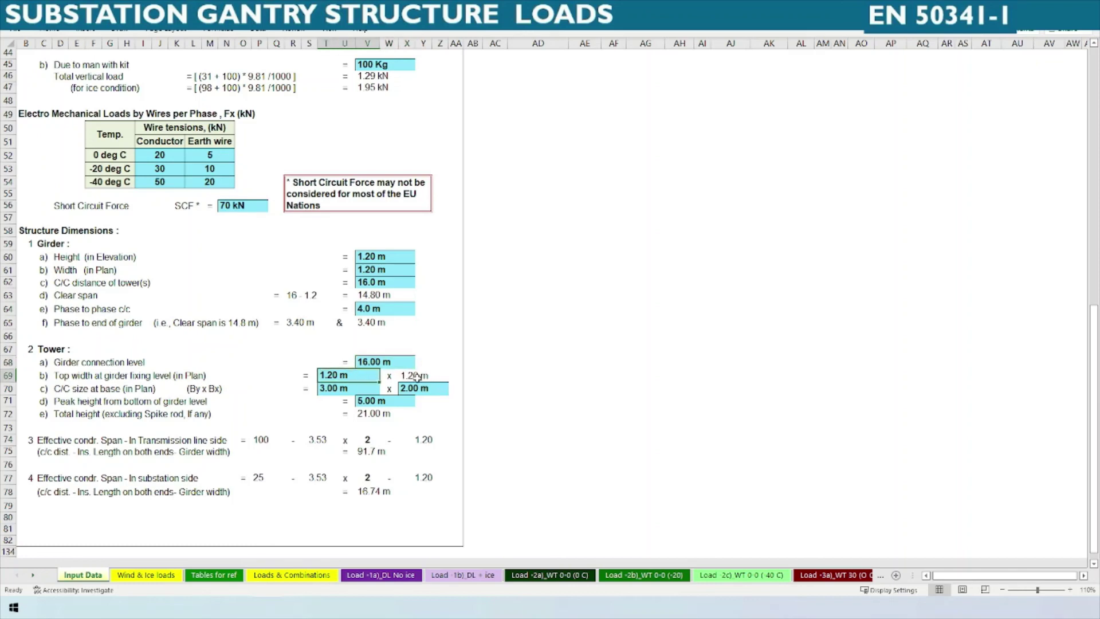
pyautogui.click(416, 376)
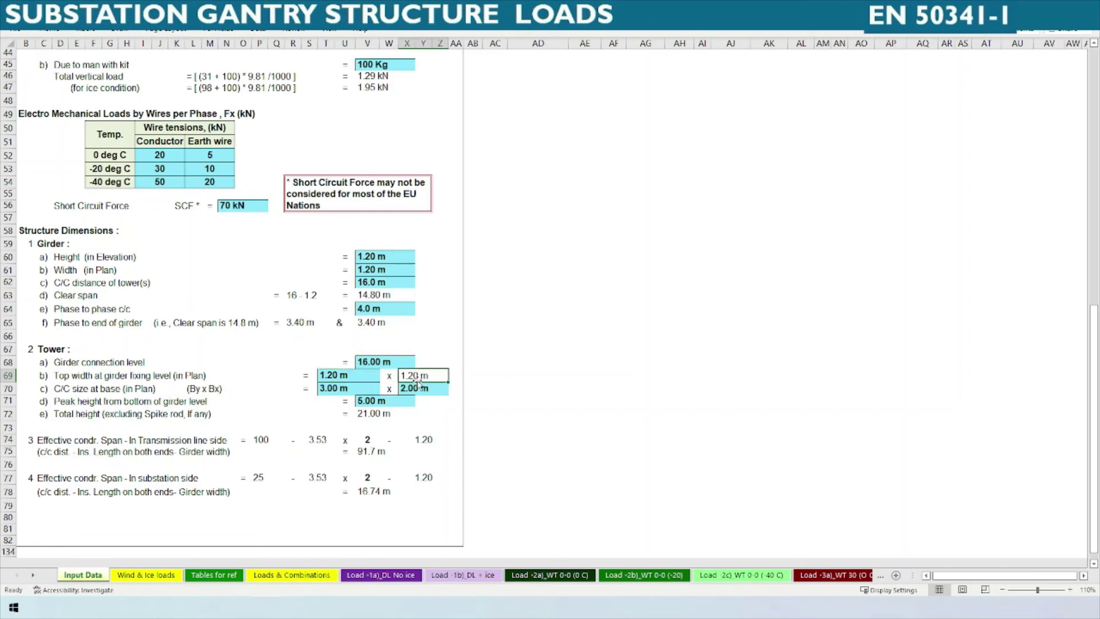
pyautogui.click(337, 389)
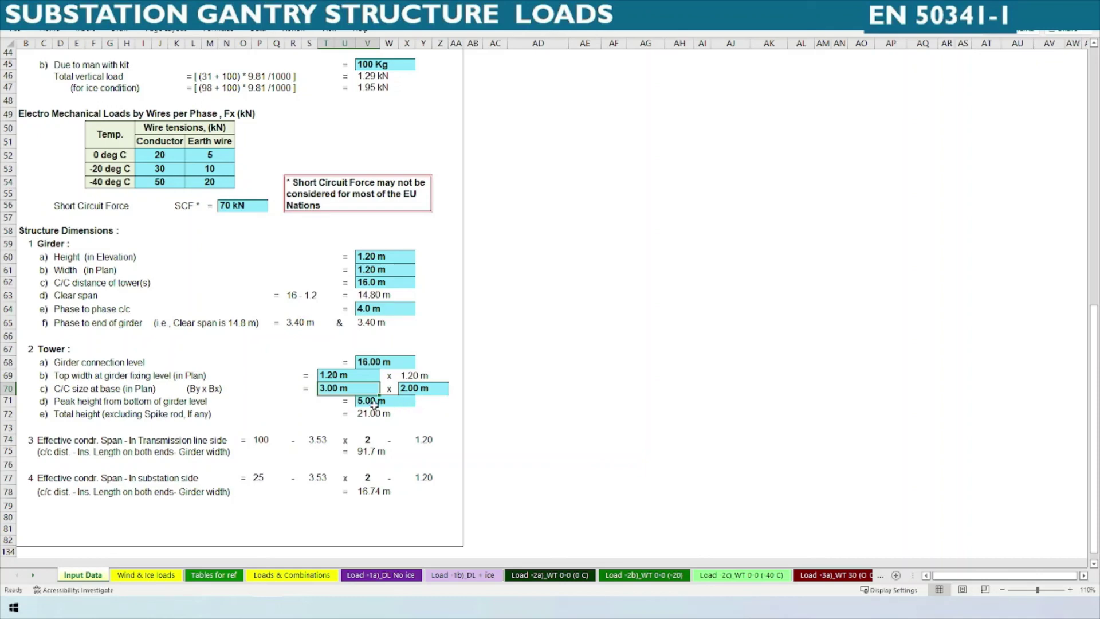
pyautogui.click(420, 388)
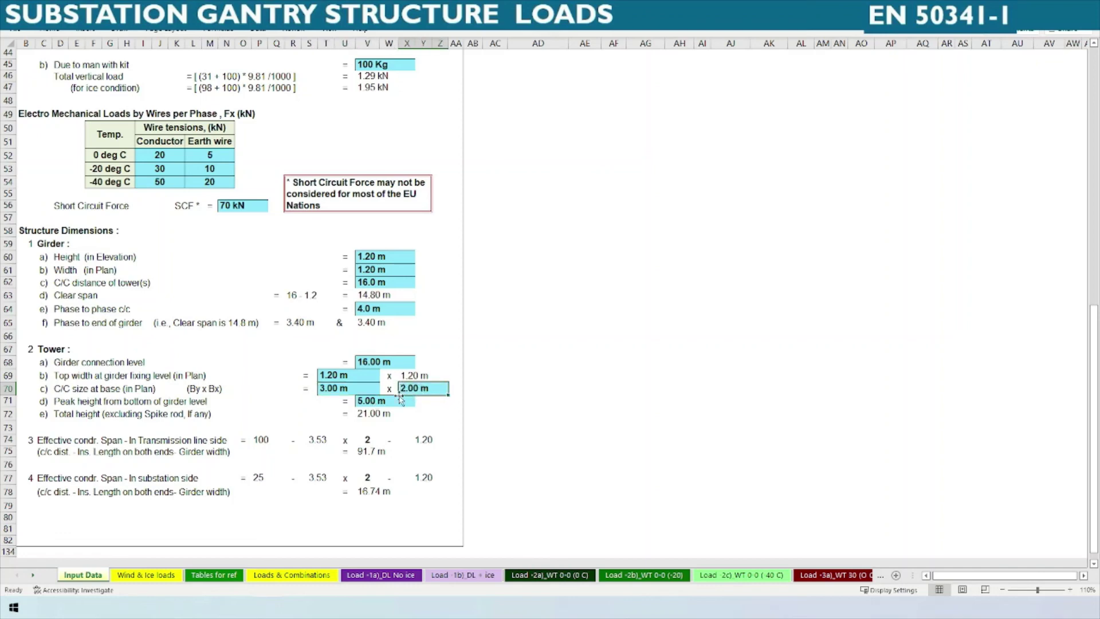
pyautogui.click(376, 402)
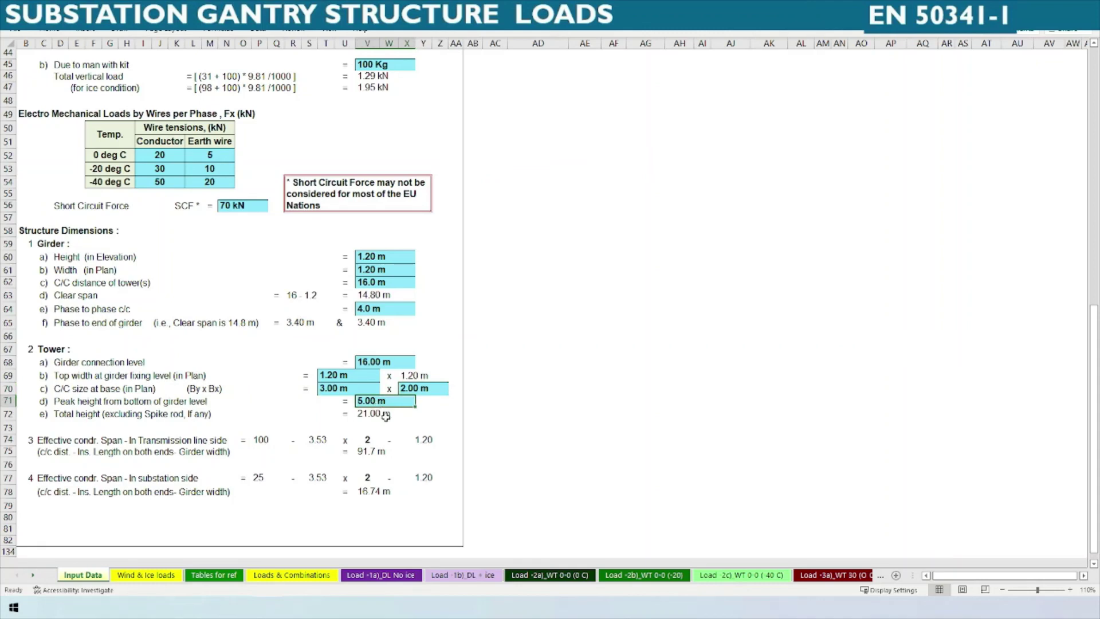
pyautogui.moveTo(74, 365); pyautogui.dragTo(418, 420)
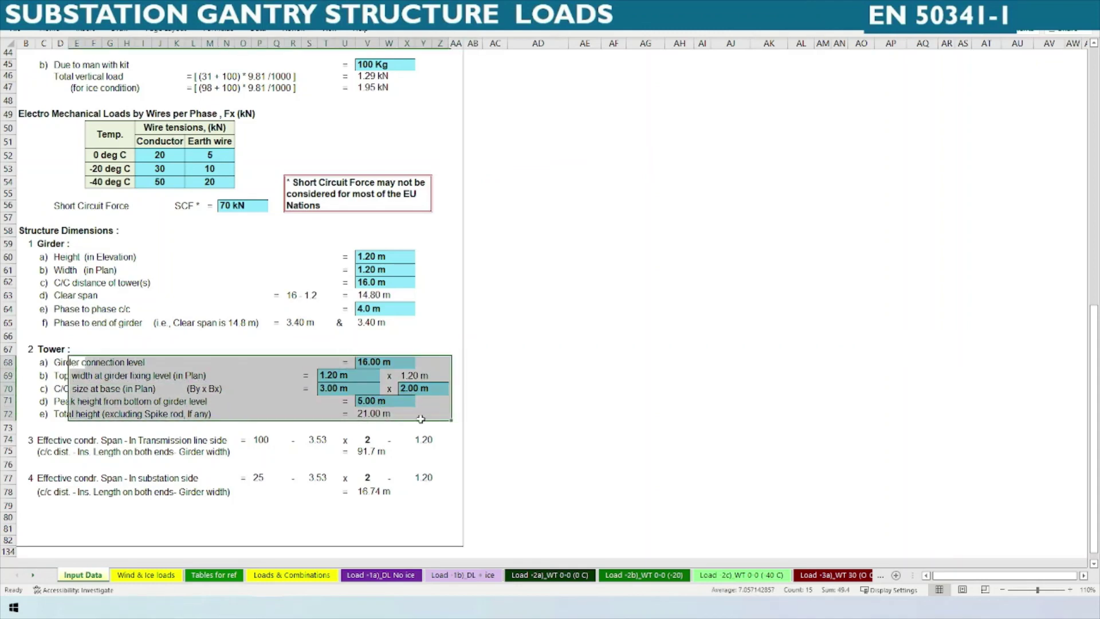
pyautogui.moveTo(26, 229); pyautogui.dragTo(415, 411)
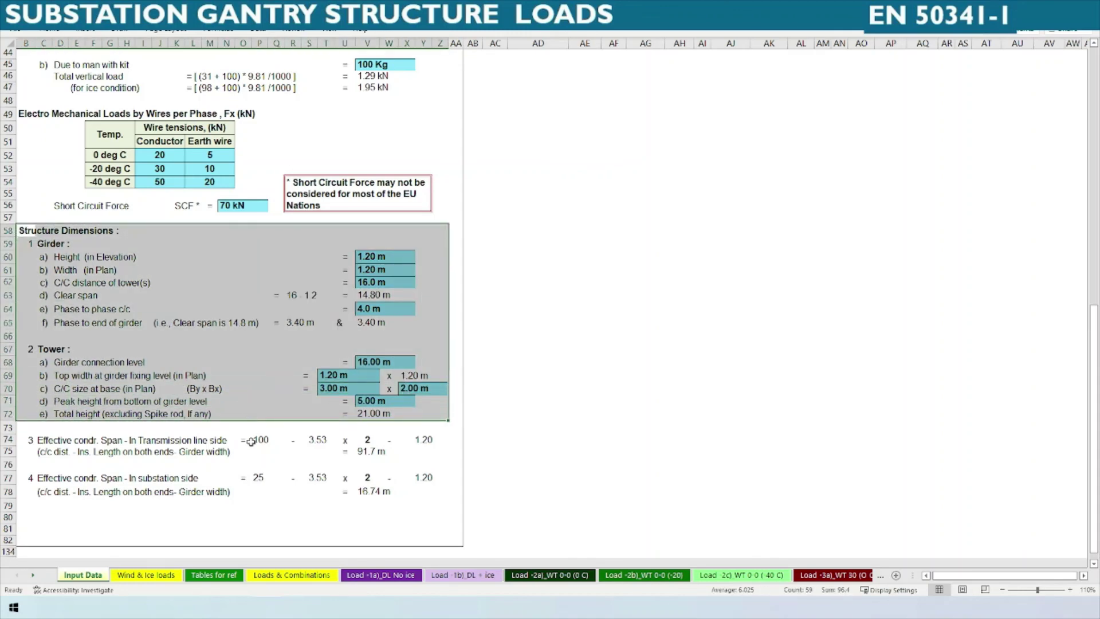
pyautogui.click(223, 465)
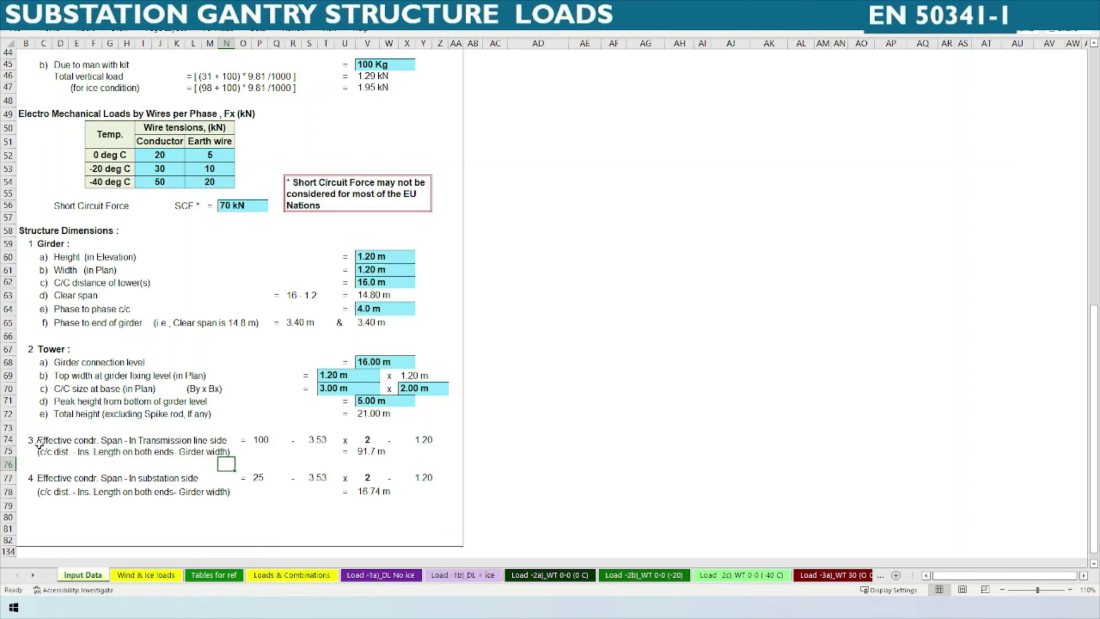
# - Highlight the 91.7 m and 16.74 m effective span calculations, then scroll back to the sheet's top
pyautogui.moveTo(39, 444); pyautogui.dragTo(414, 493)
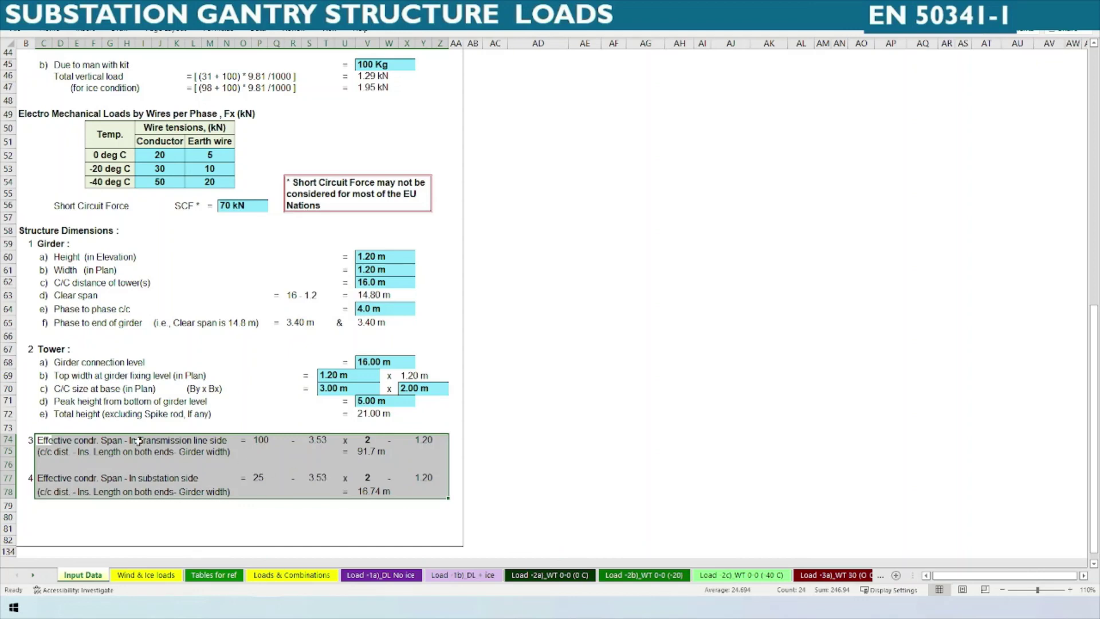
pyautogui.moveTo(121, 439); pyautogui.dragTo(274, 428)
pyautogui.moveTo(122, 465); pyautogui.dragTo(232, 482)
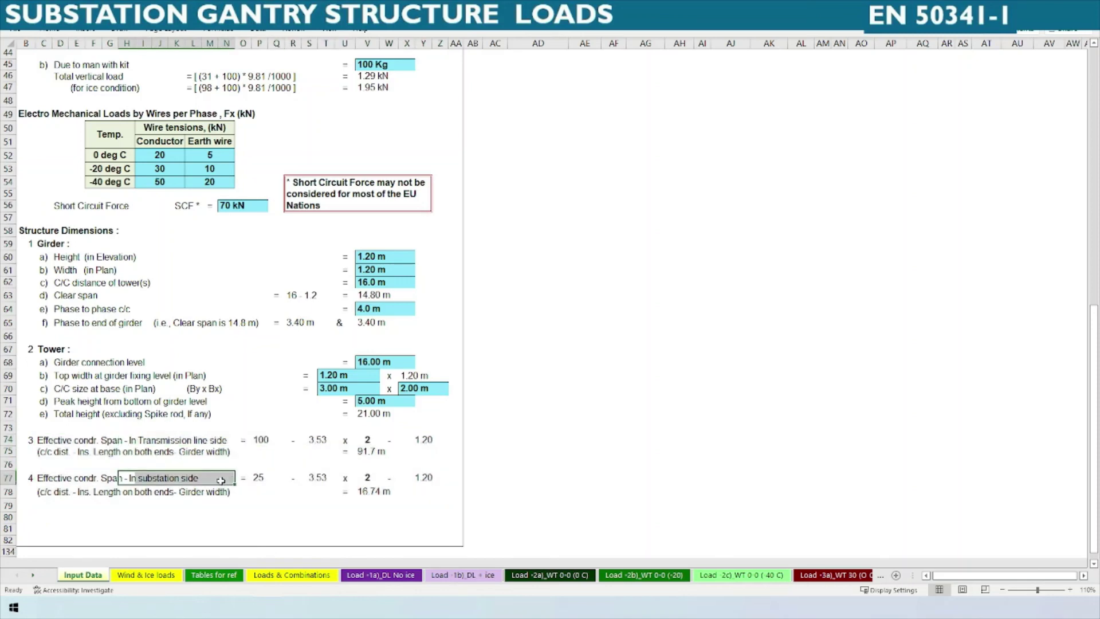
pyautogui.click(326, 452)
pyautogui.scroll(6, 292, 451)
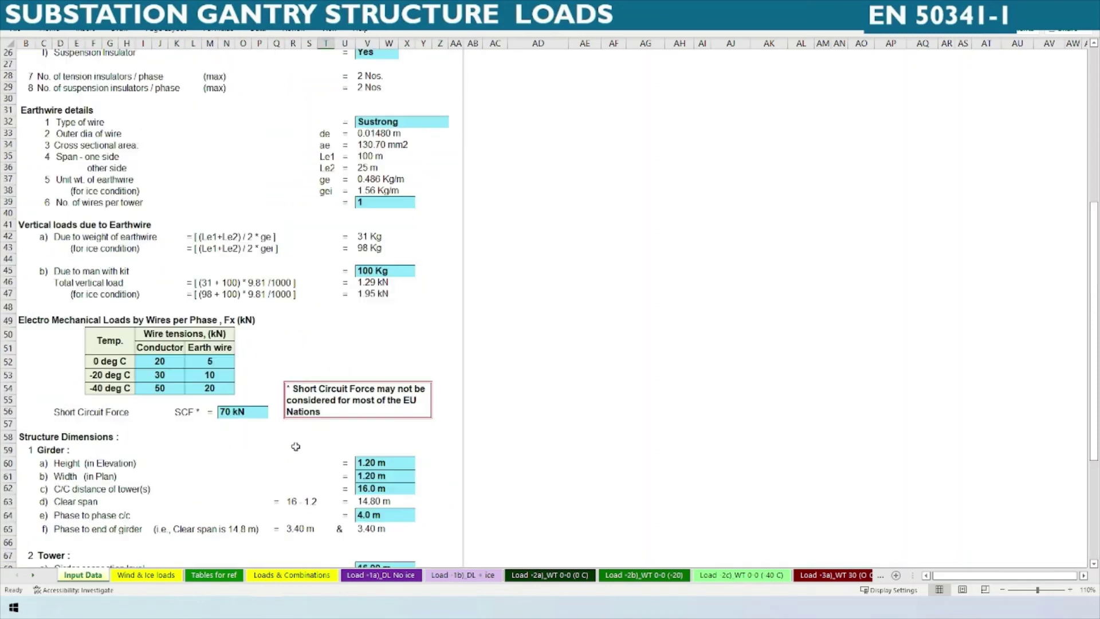
pyautogui.scroll(8, 296, 446)
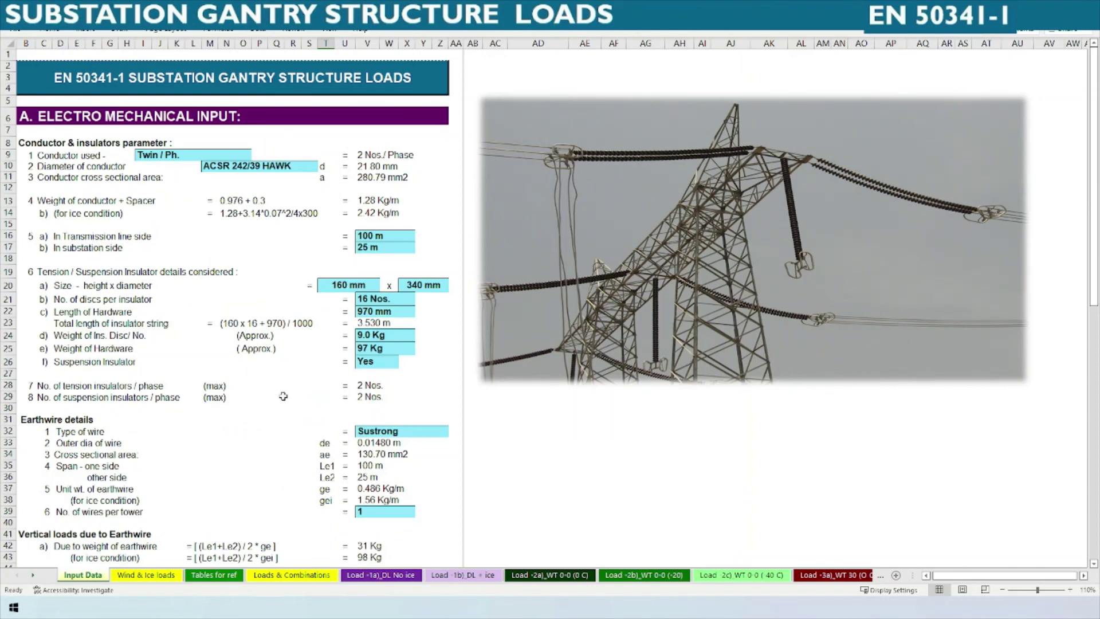